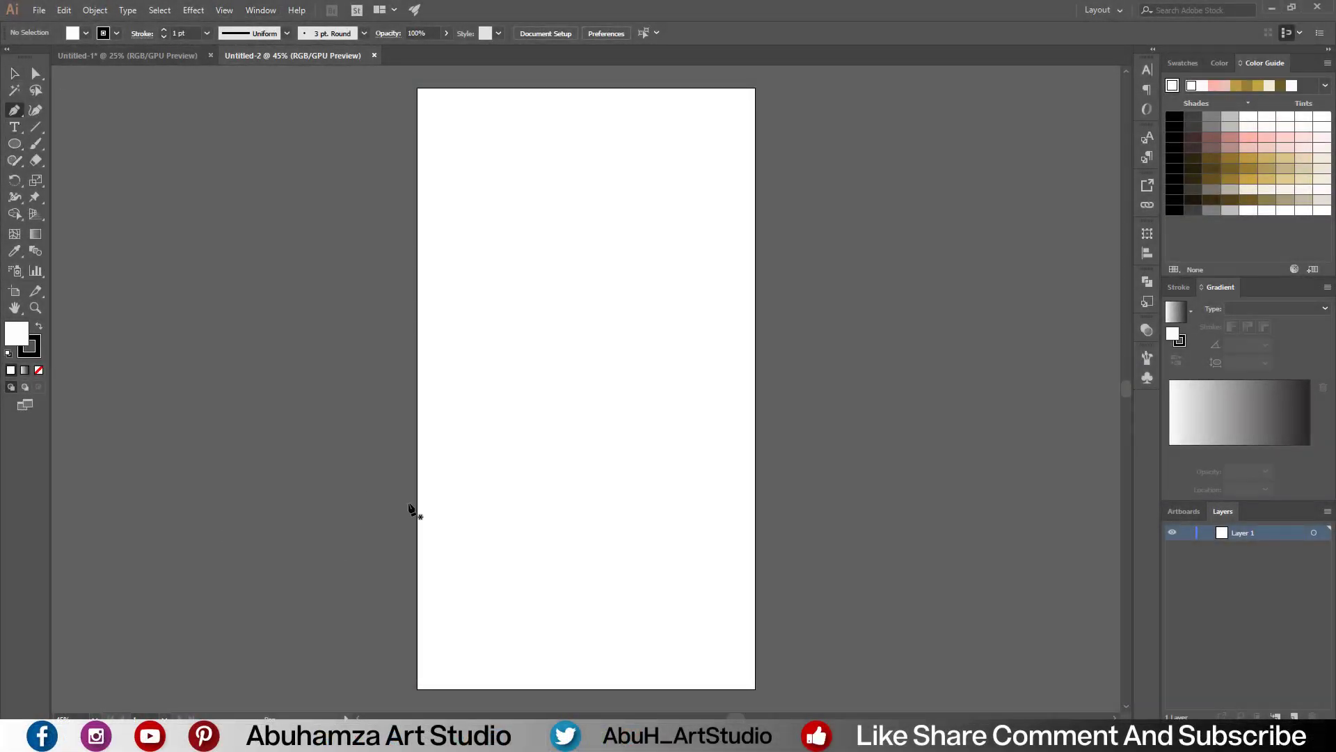
Step: Pen-draw a wavy closed hill shape across the bottom of the artboard
left_click(412, 499)
mouse_move(456, 509)
left_mouse_down()
mouse_move(501, 492)
mouse_move(534, 514)
mouse_move(591, 492)
mouse_move(647, 509)
left_mouse_up()
left_click_drag(739, 488, 765, 523)
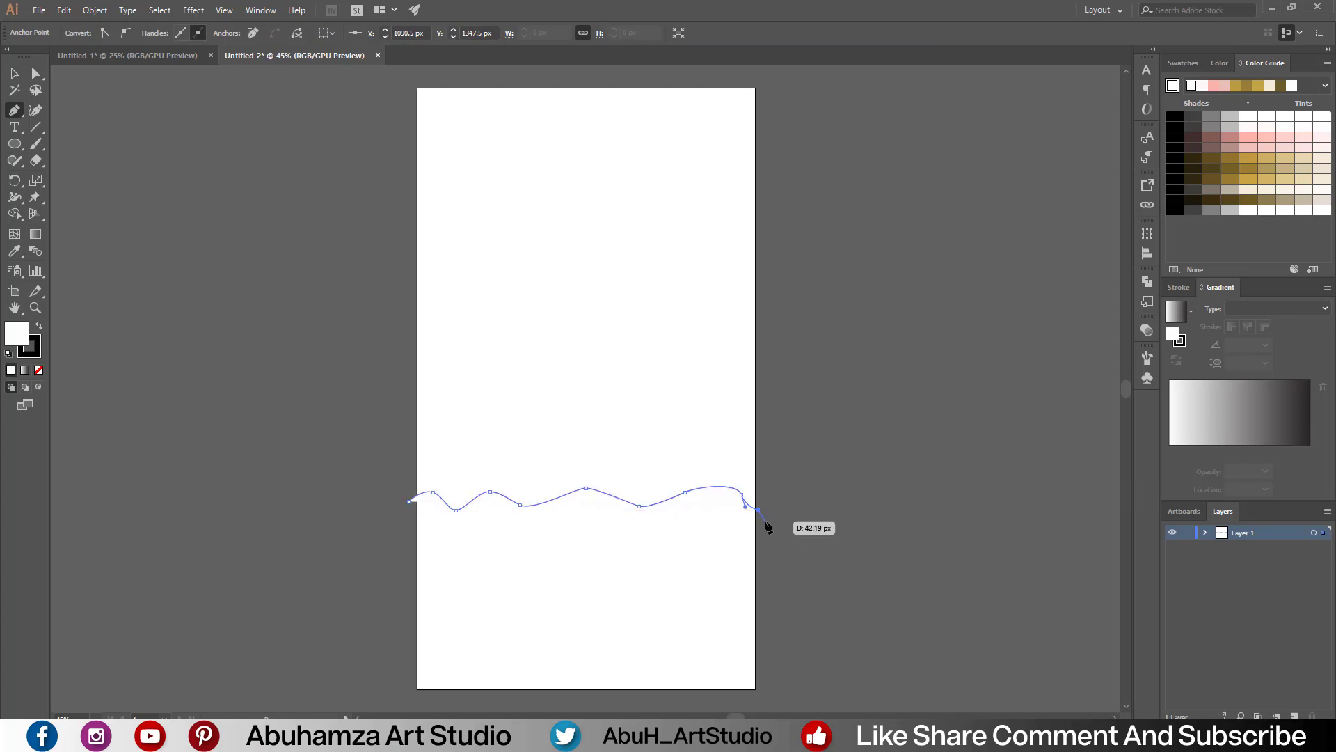
left_click(401, 520)
key("v")
left_click(430, 426)
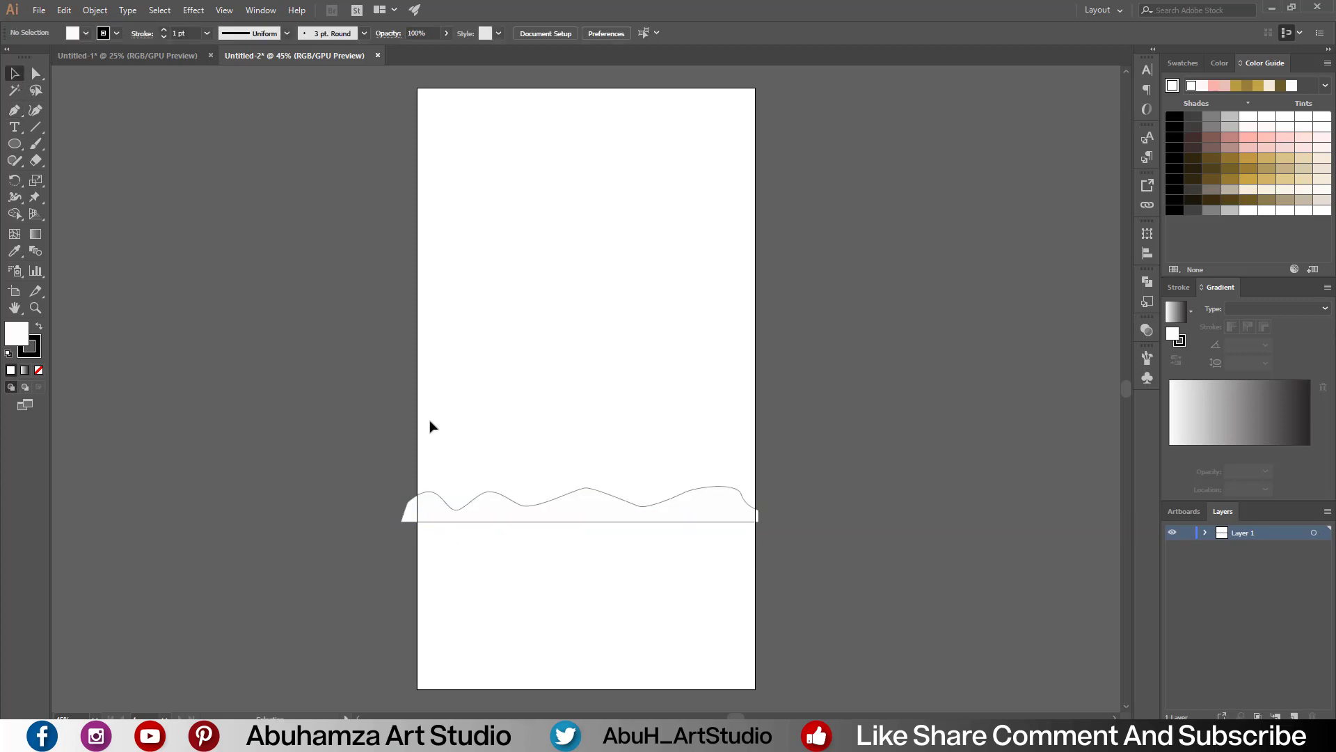
left_click(431, 512)
Step: Remove the hill's stroke and fill it with dark green
left_click(38, 370)
left_click(1182, 63)
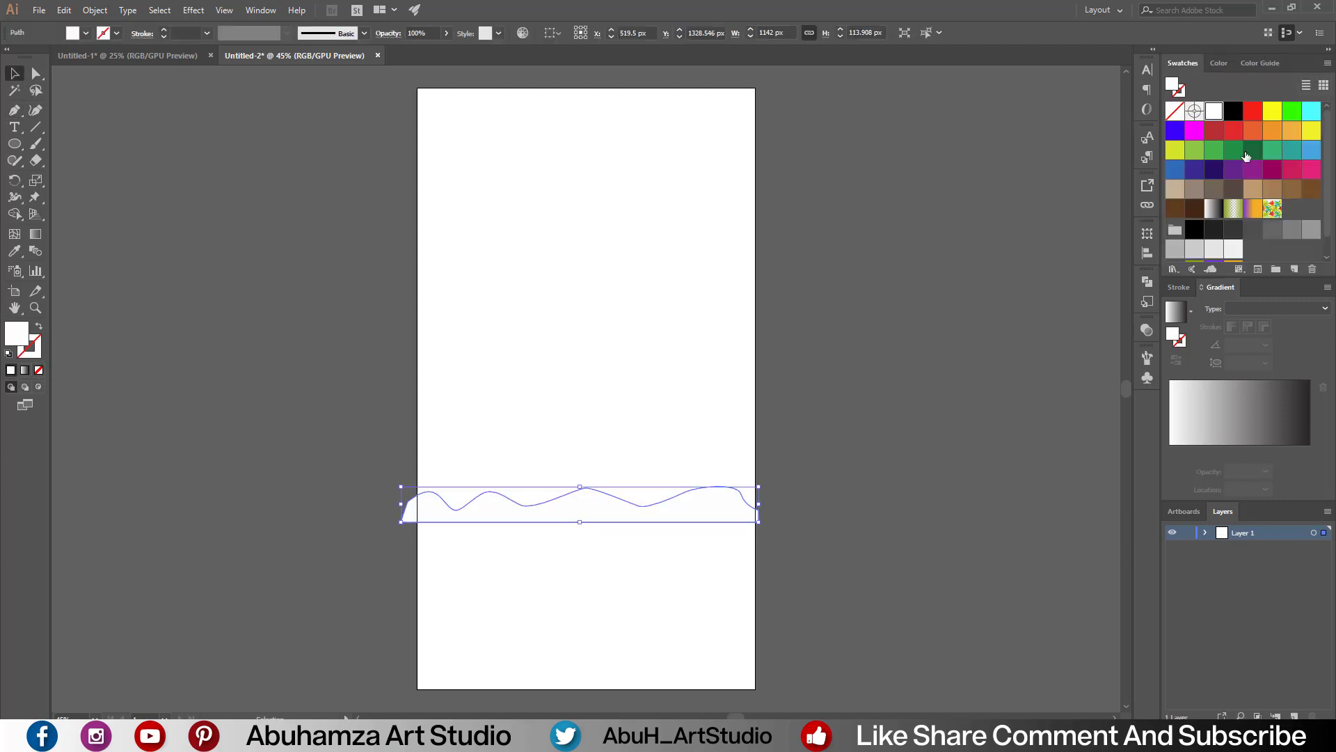
left_click(1289, 151)
left_click(1278, 151)
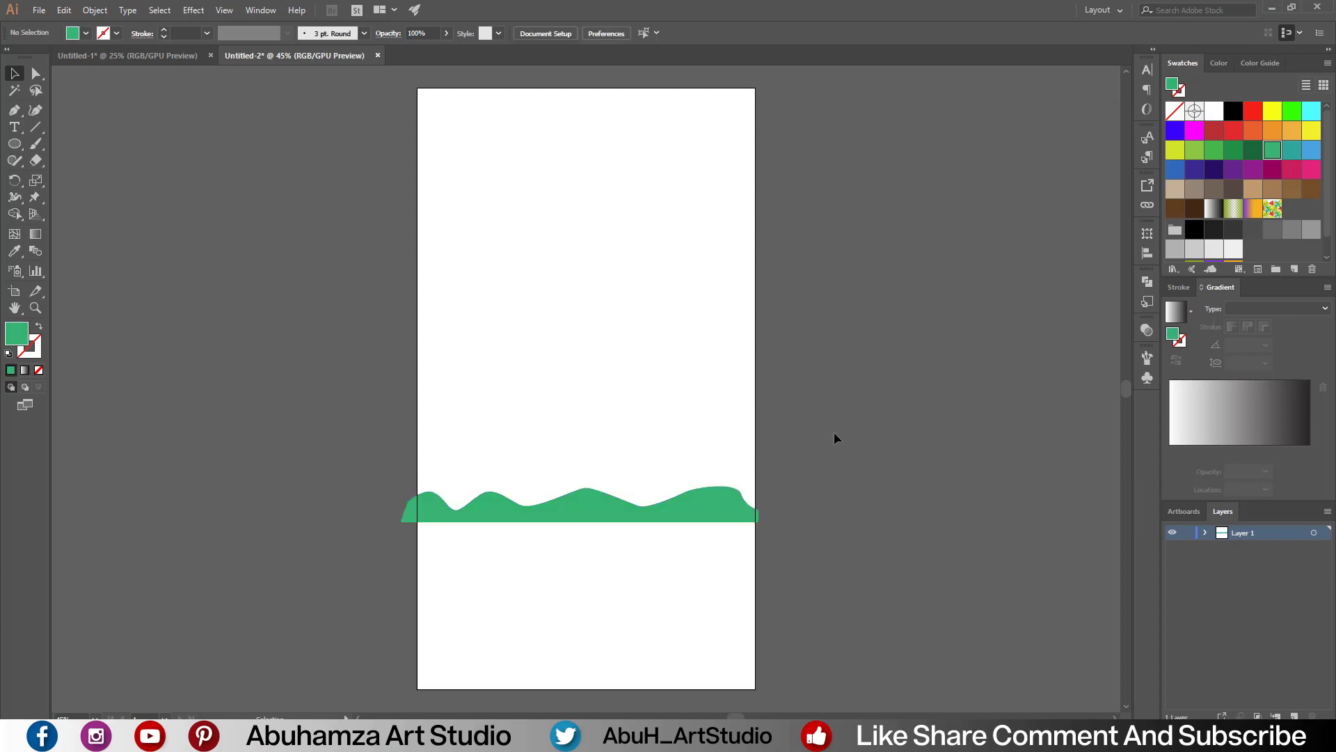
left_click(1264, 63)
left_click(1230, 125)
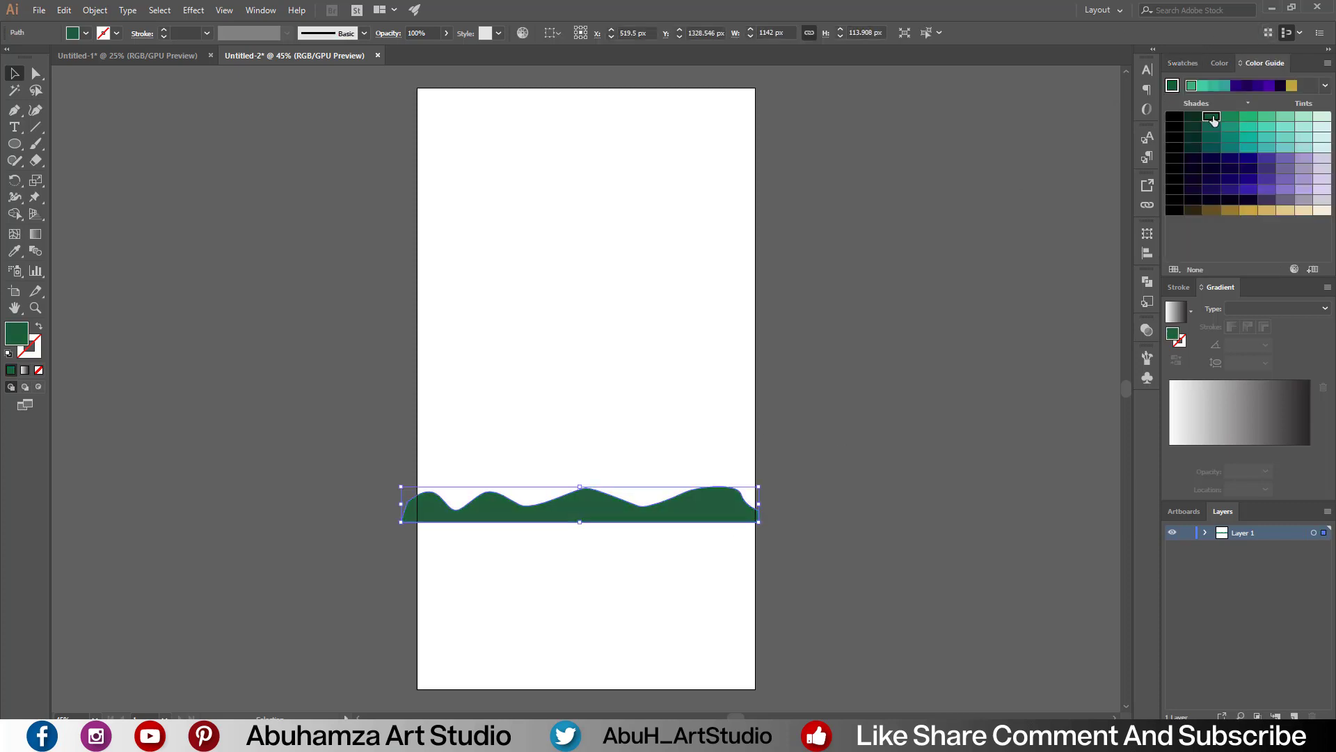
Step: Apply a subtle Roughen effect with Absolute size 5 px to the hill
left_click(194, 9)
mouse_move(236, 123)
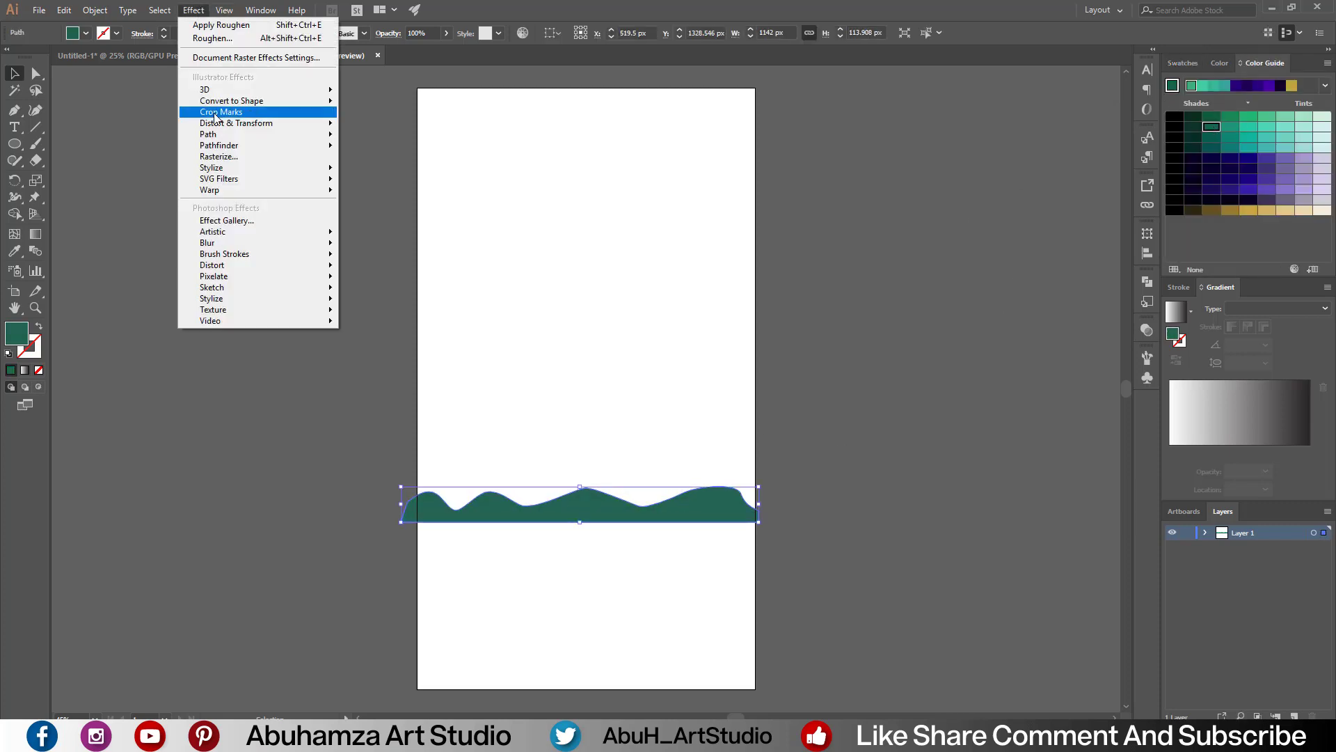
left_click(378, 155)
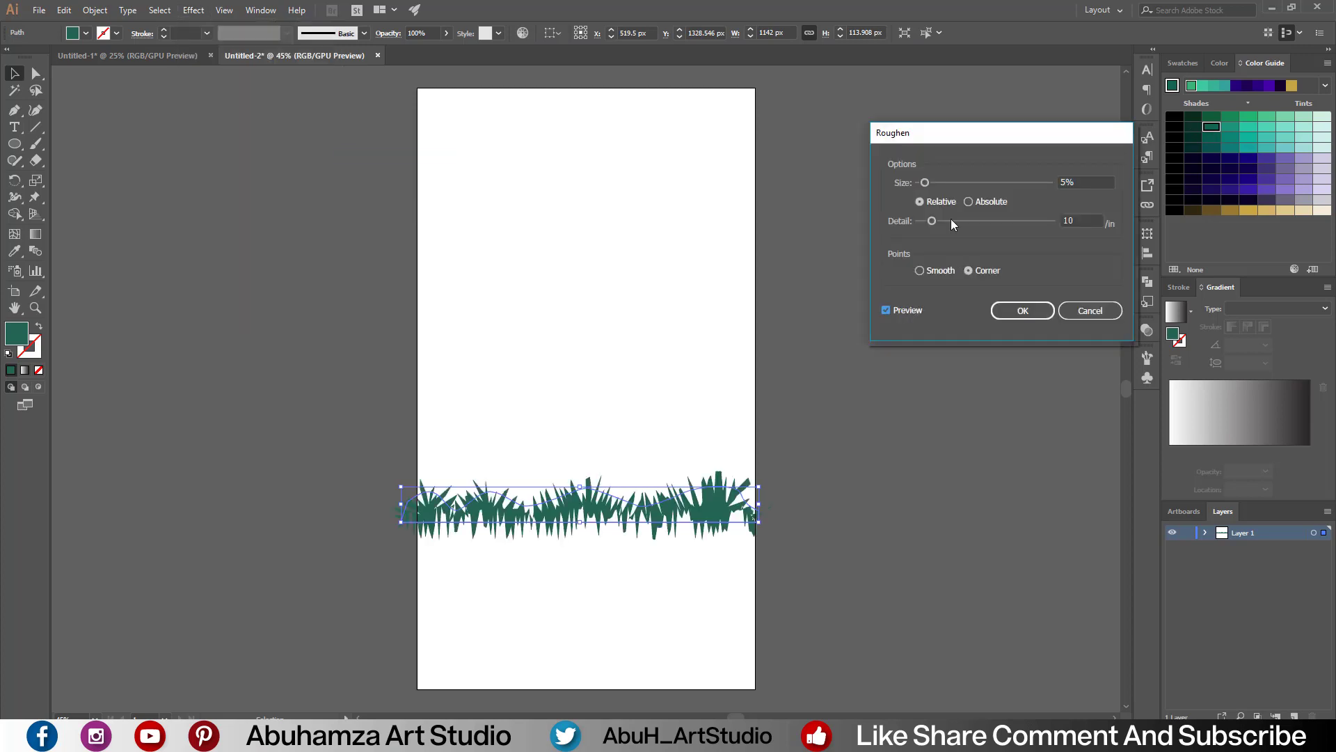
left_click(982, 202)
left_click_drag(932, 221, 927, 221)
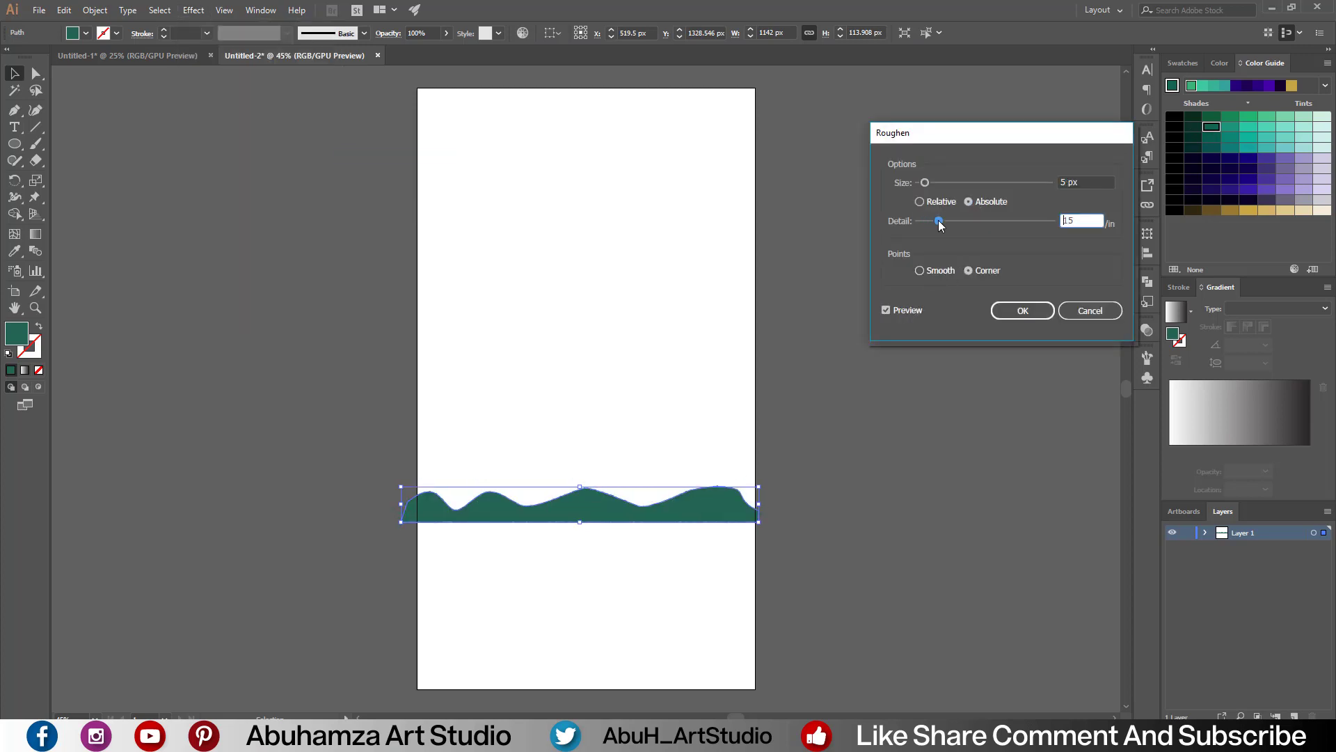
left_click(1023, 310)
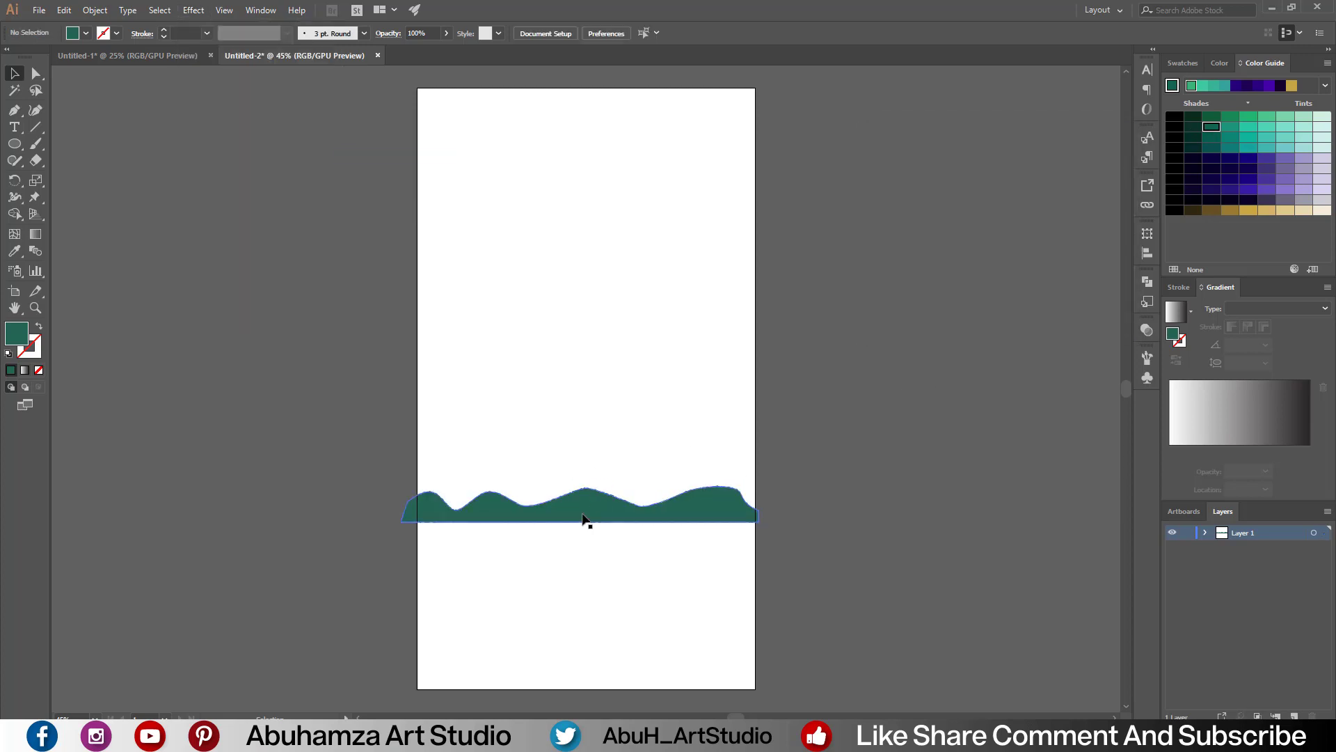
Step: Pen-draw a closed two-peaked hill past both artboard edges, rounding the right peak and lowering the valley
key("p")
left_click(393, 513)
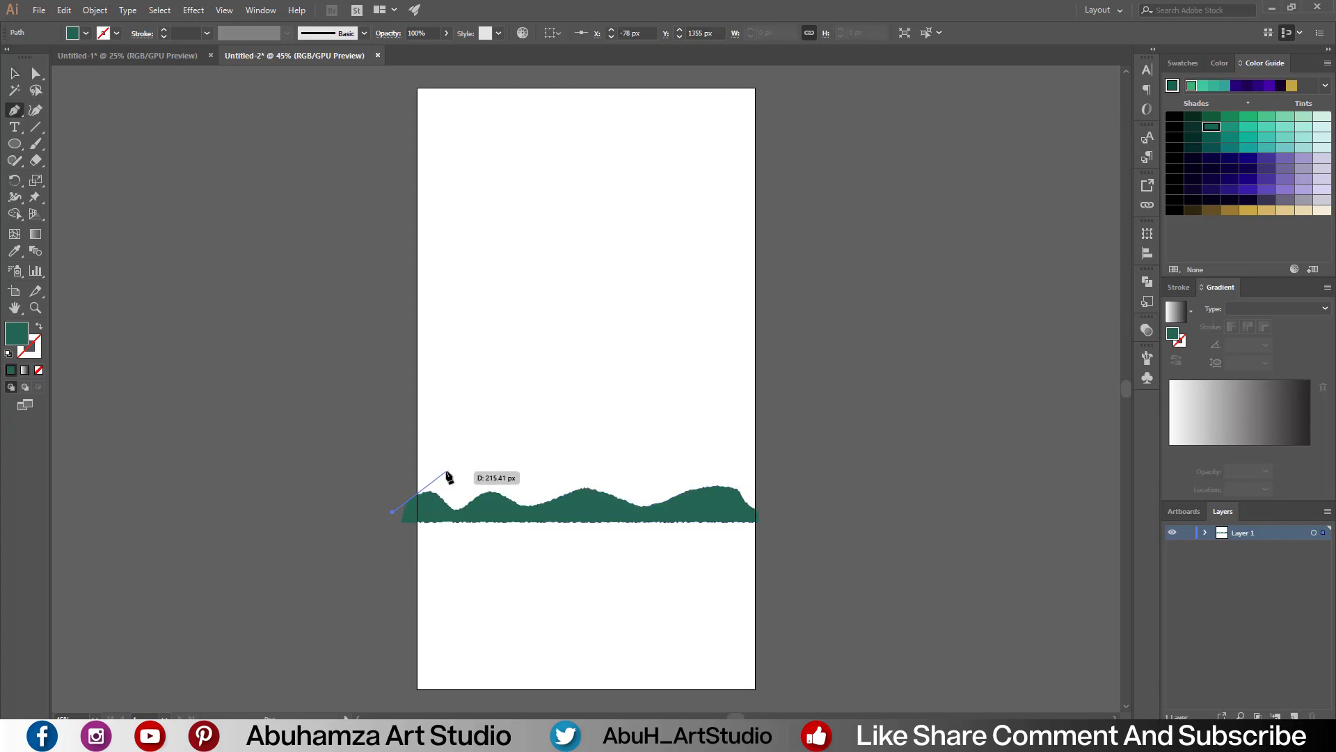
left_click_drag(447, 471, 530, 502)
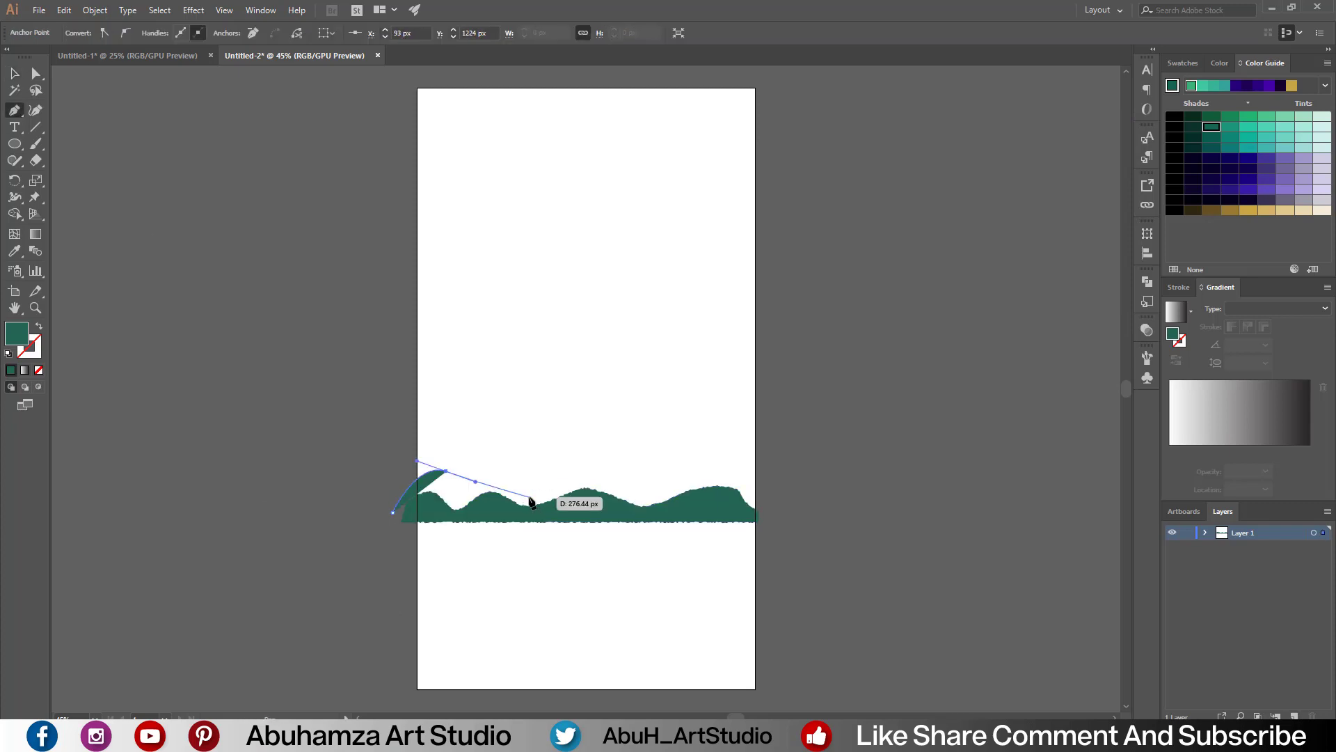
left_click_drag(612, 471, 731, 498)
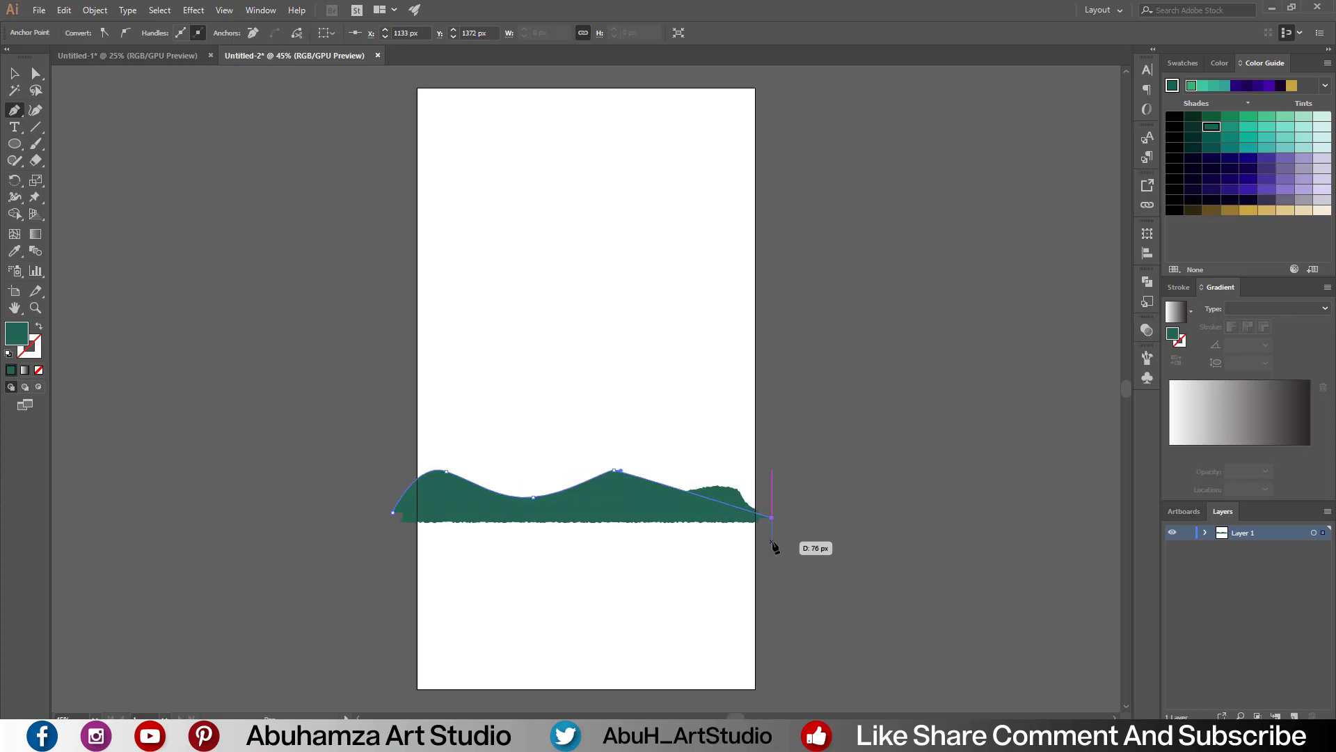
left_click_drag(775, 546, 771, 524)
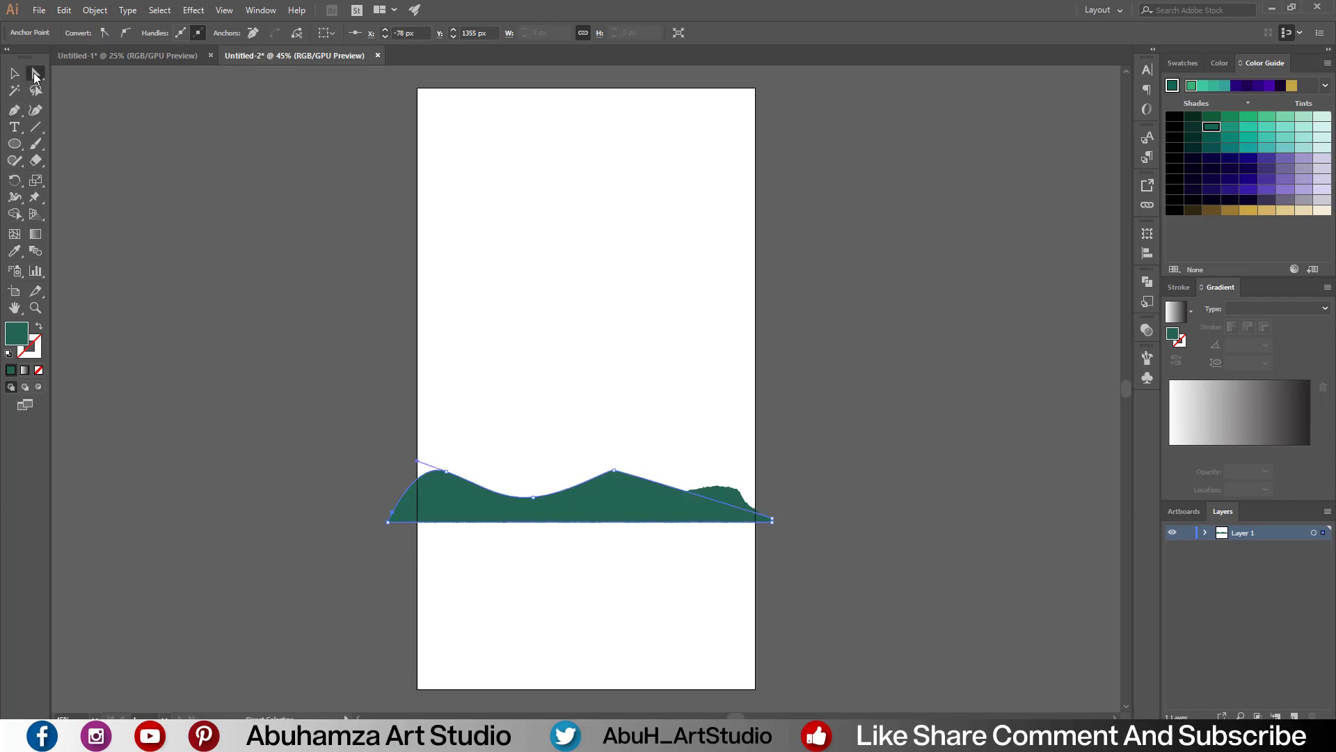
mouse_move(614, 471)
left_mouse_down()
mouse_move(727, 478)
mouse_move(704, 471)
left_mouse_up()
left_click_drag(534, 497, 580, 501)
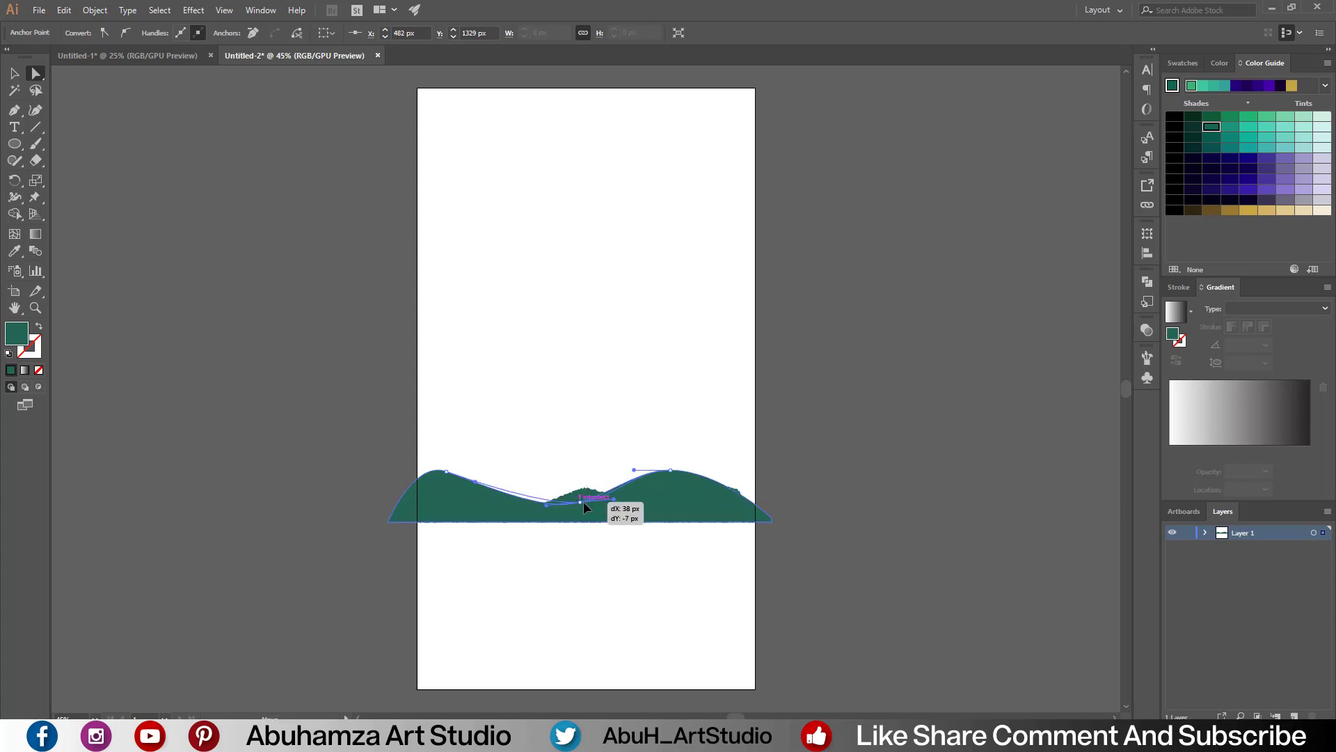
Step: Give the second hill a lighter teal gradient fill with a fully opaque left stop
key("v")
left_click(486, 501)
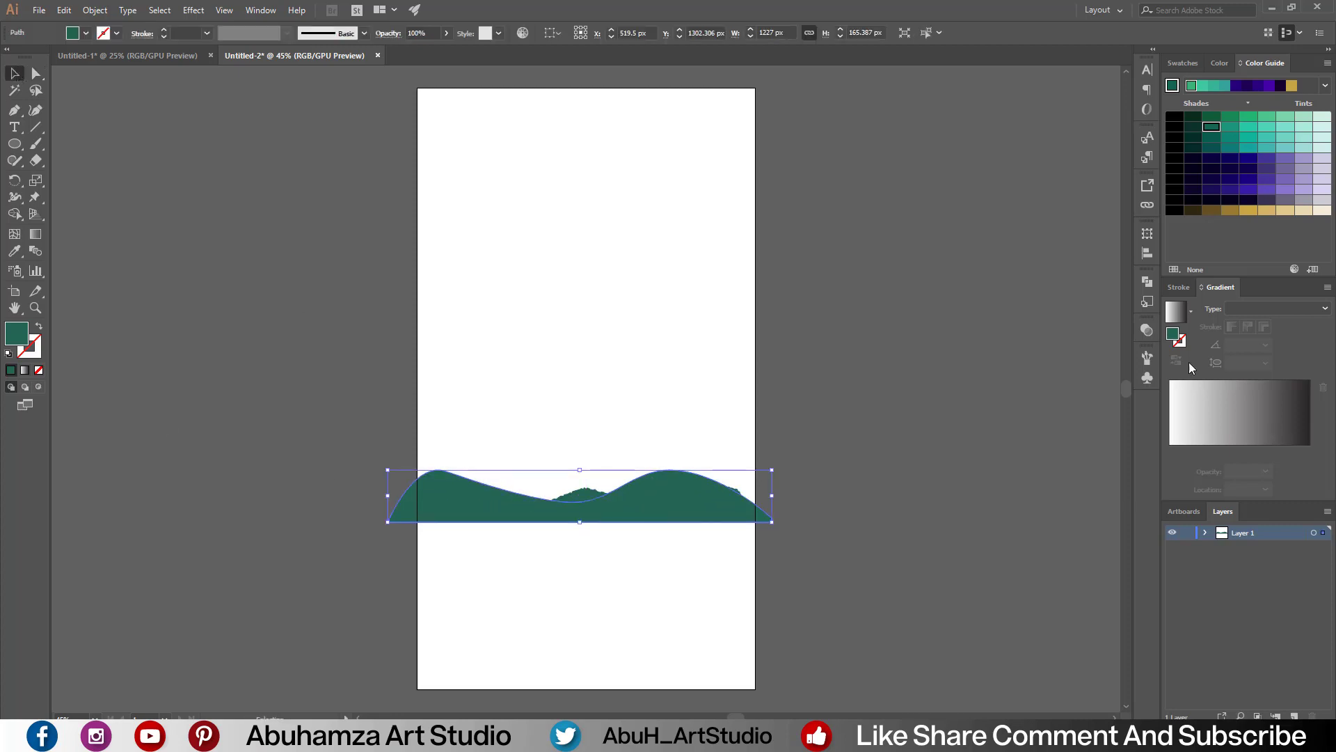
left_click(1231, 127)
left_click(1181, 415)
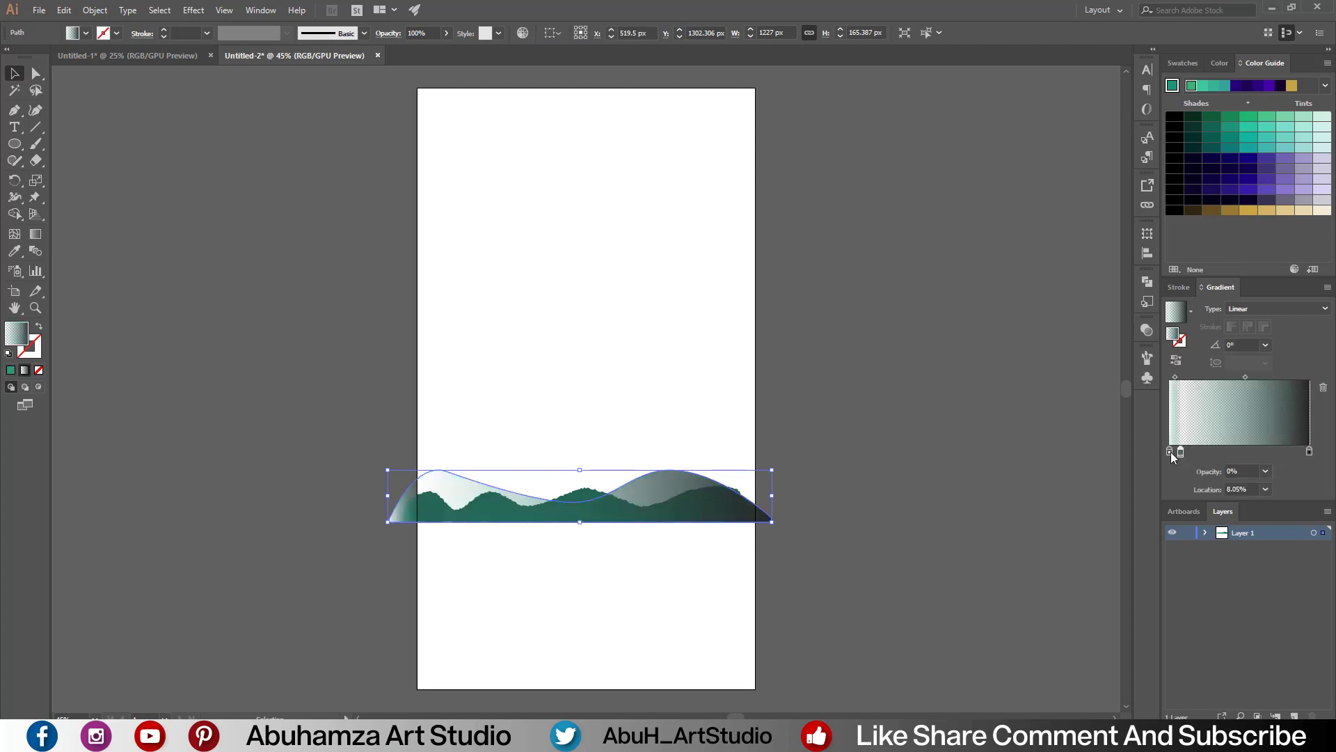
left_click(1169, 452)
left_click(1265, 471)
left_click(1284, 638)
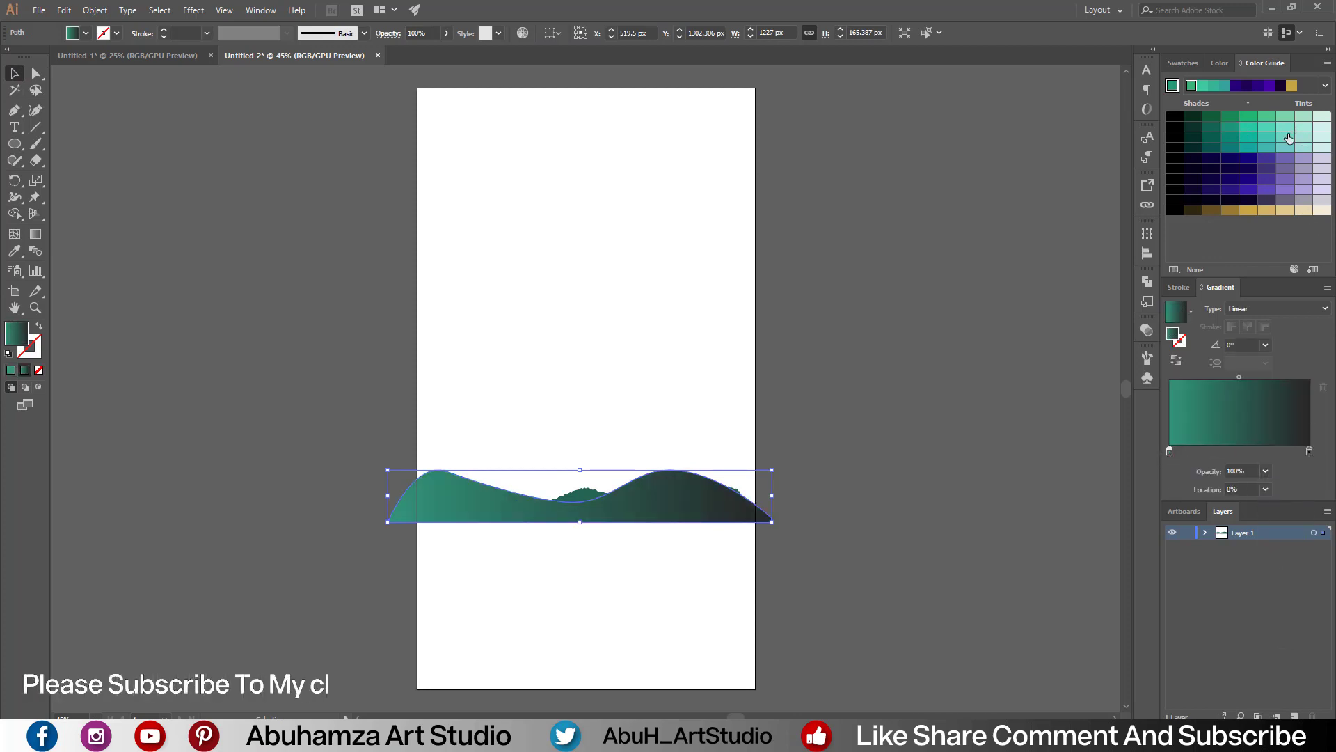
Step: Make the gradient's right stop cream, set the angle to 90° and reverse it
left_click_drag(1310, 452, 1309, 451)
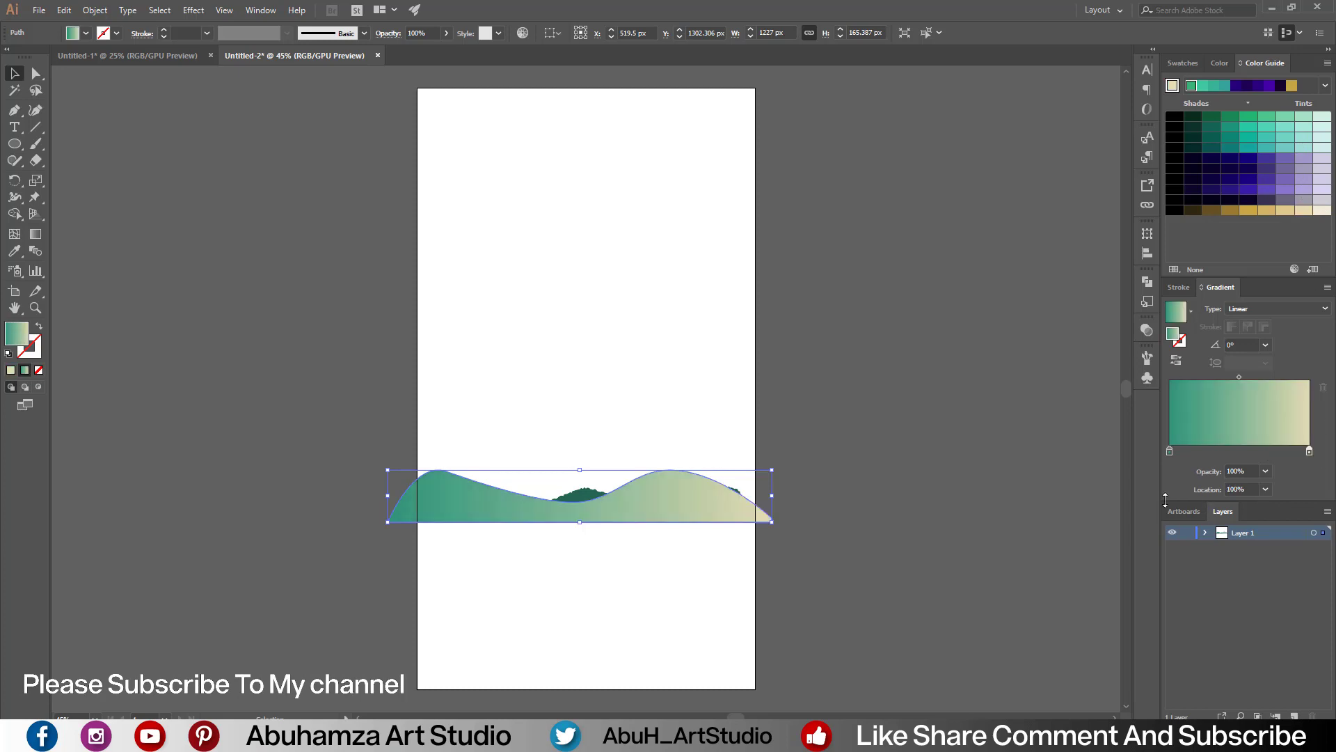
left_click(1266, 345)
left_click(1279, 420)
left_click(1177, 360)
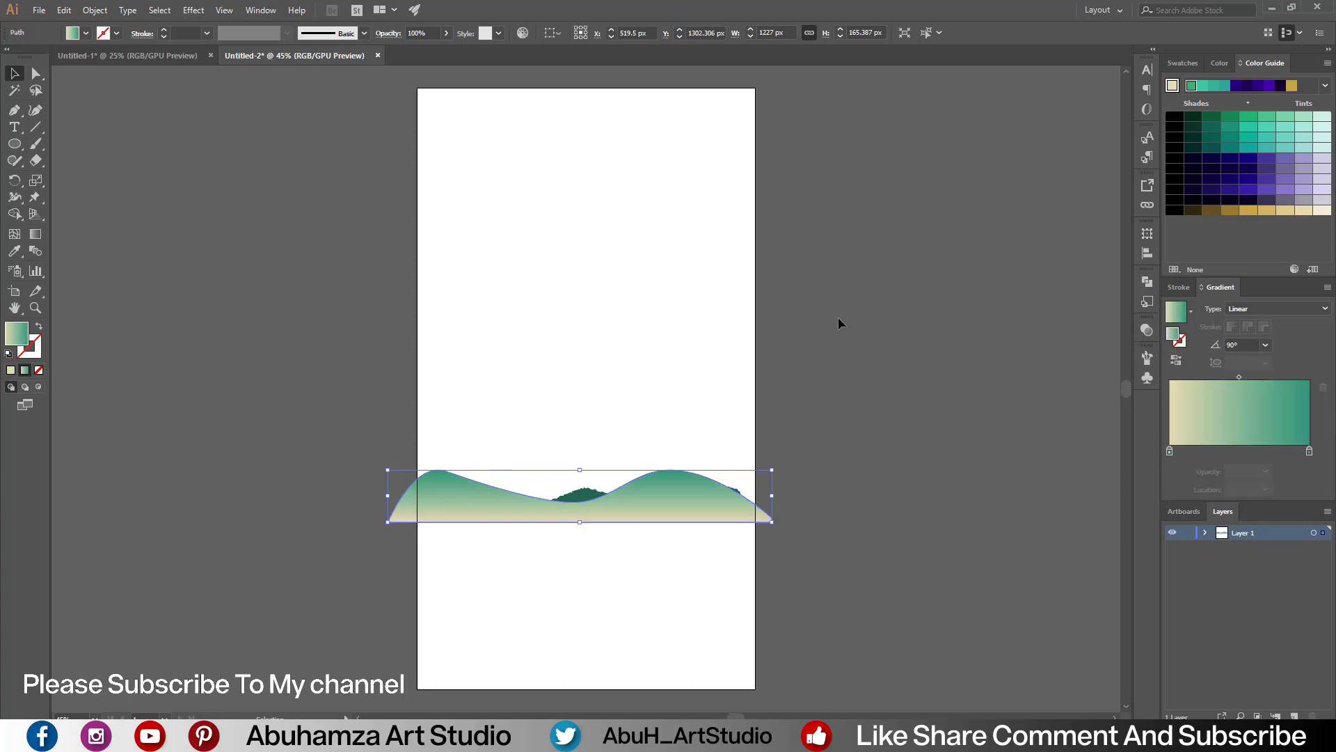
Step: Send the gradient hill behind the dark green hills and adjust its upper-left anchor
right_click(656, 490)
left_click(849, 461)
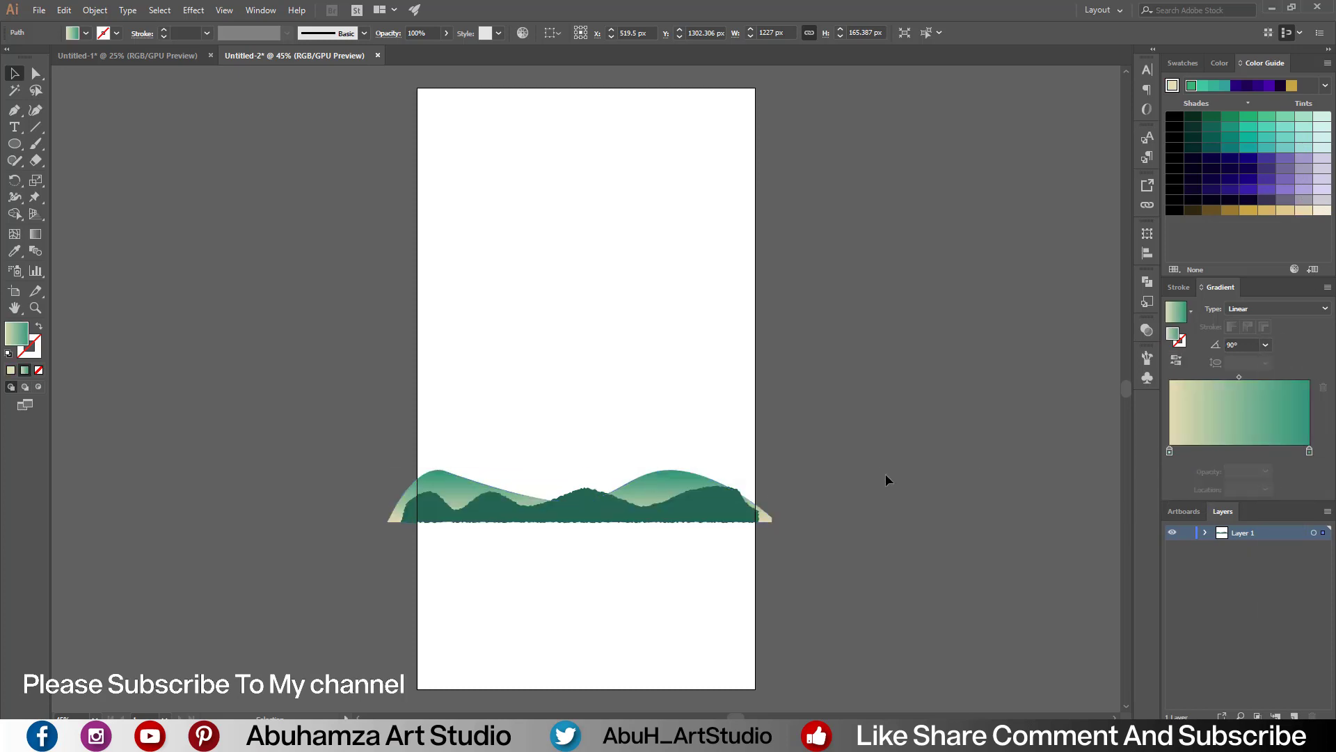
key("a")
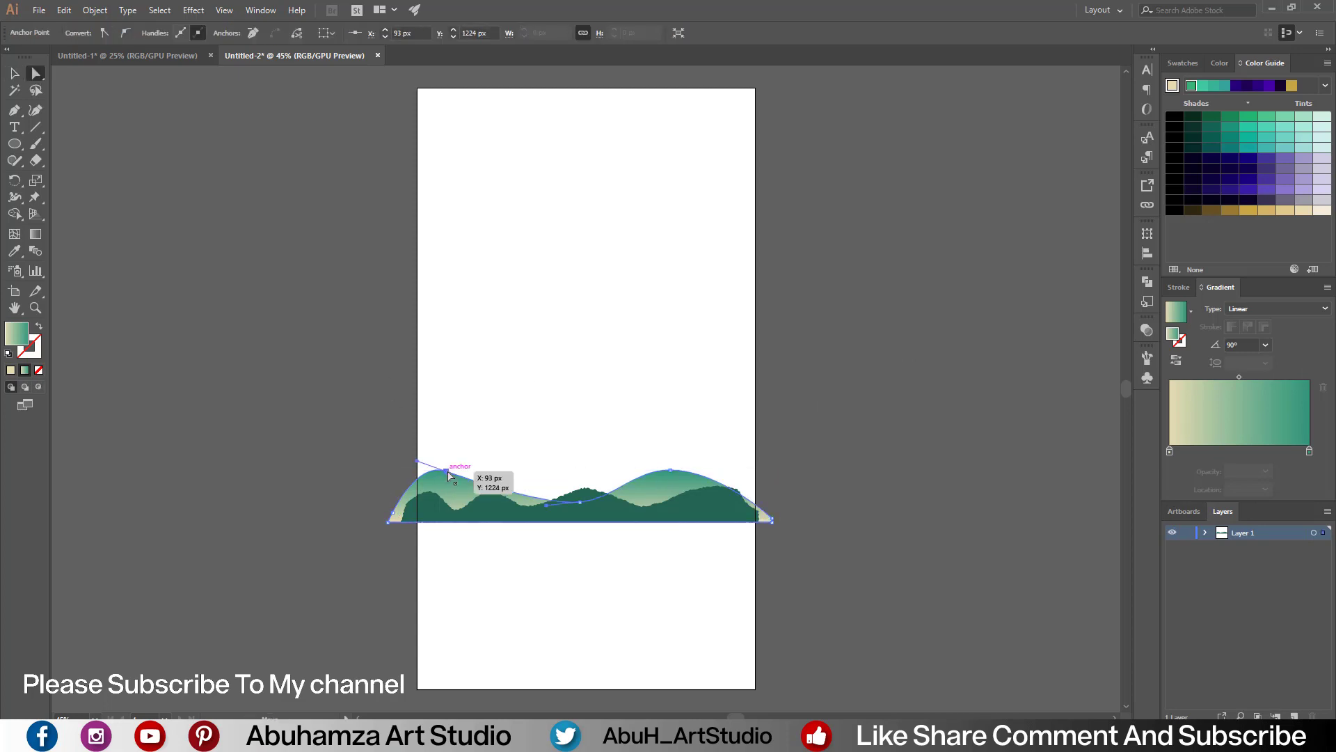
left_click_drag(439, 471, 433, 464)
left_click(237, 454)
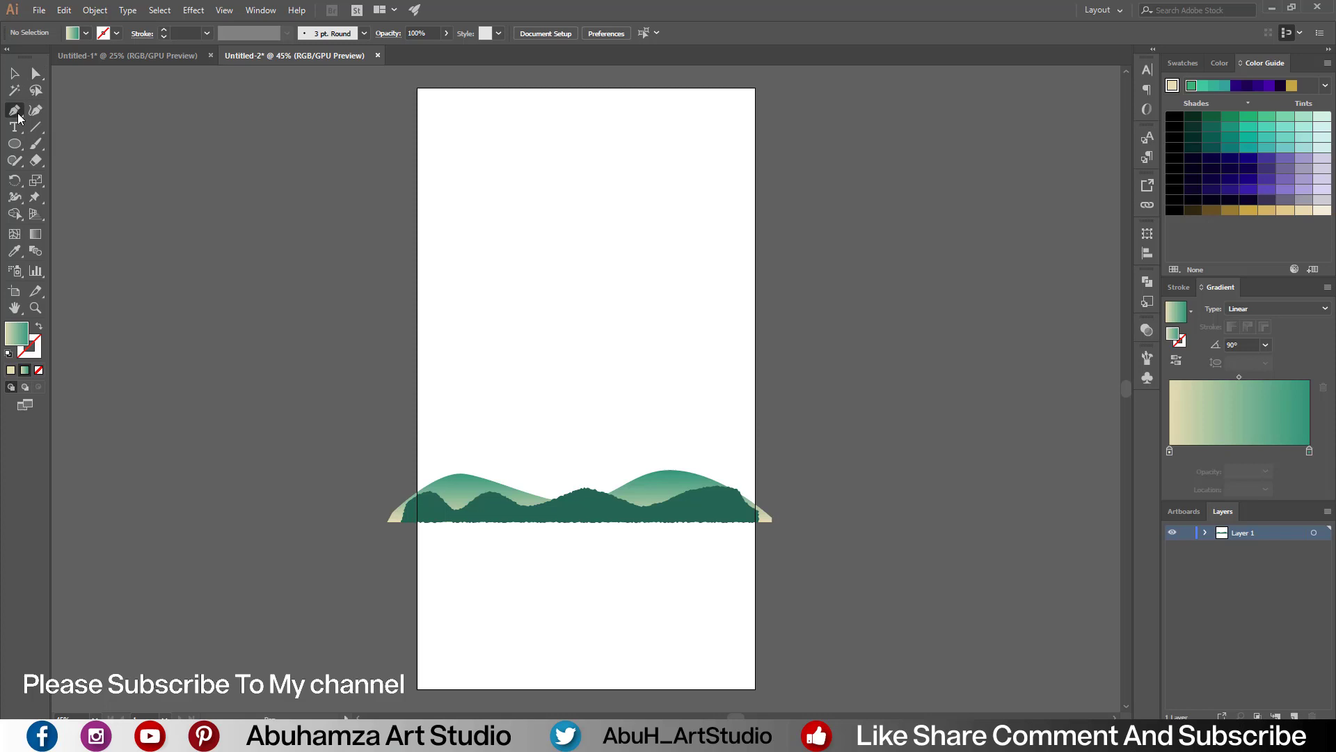
Step: Pen-draw a large closed two-peaked mountain shape over the hills
left_click(393, 490)
mouse_move(500, 407)
left_mouse_down()
mouse_move(542, 439)
mouse_move(624, 444)
left_mouse_up()
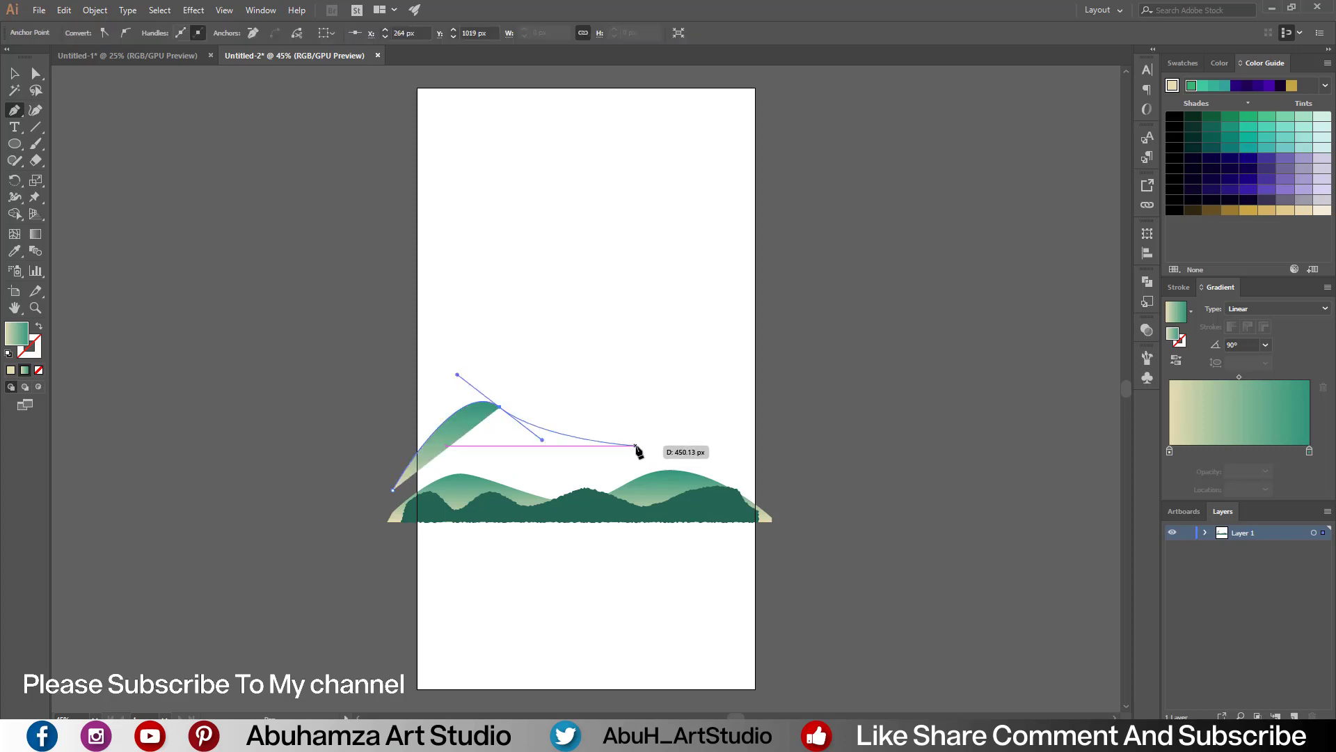
left_click_drag(661, 402, 725, 360)
left_click_drag(789, 410, 805, 451)
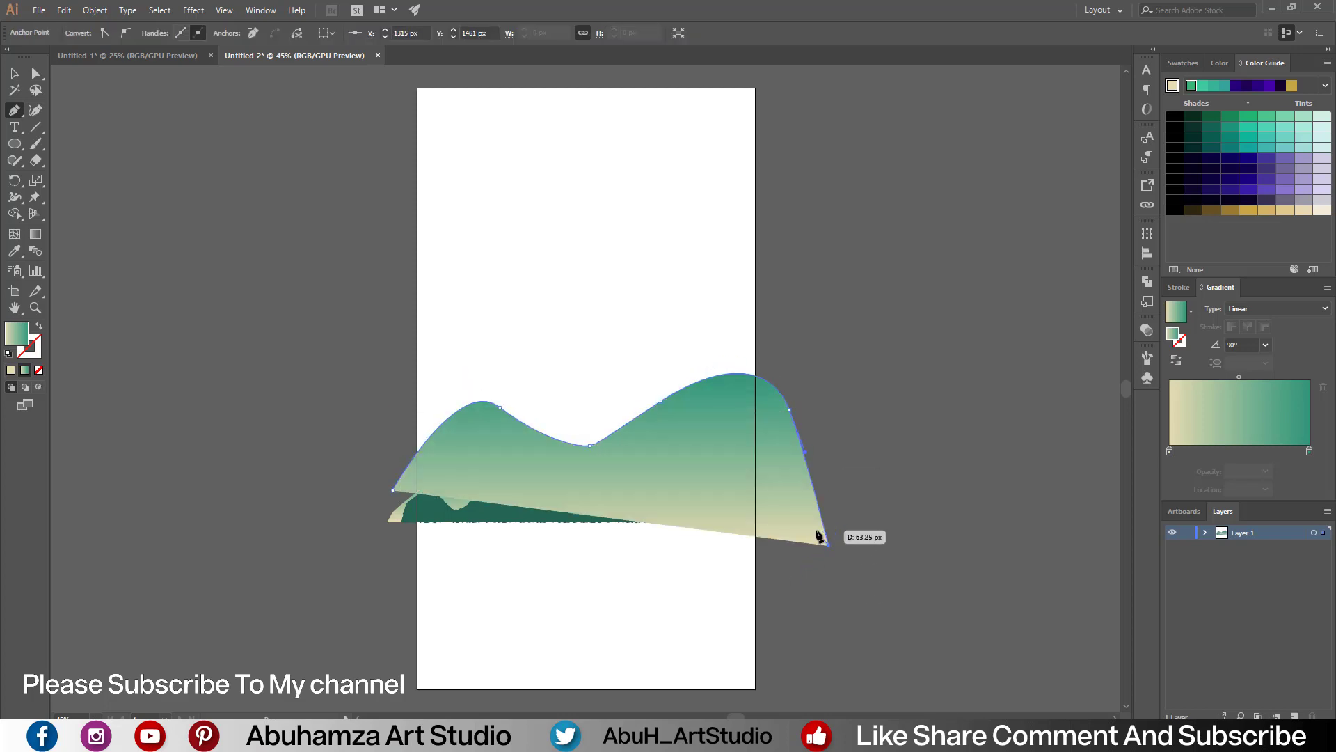
left_click_drag(828, 544, 343, 525)
left_click(360, 546)
left_click(393, 490)
Step: Make the mountain shorter from the bottom and send it to the back
key("v")
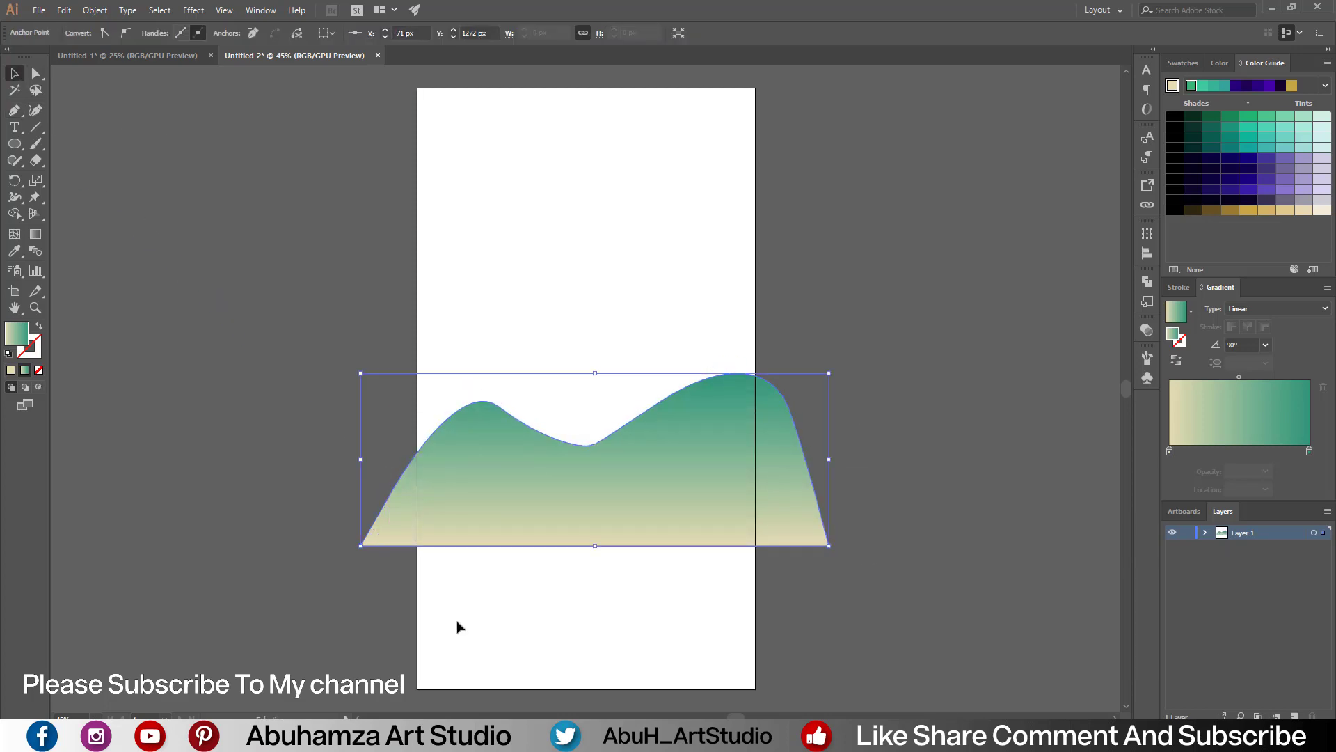
left_click(36, 73)
left_click(607, 546)
key("v")
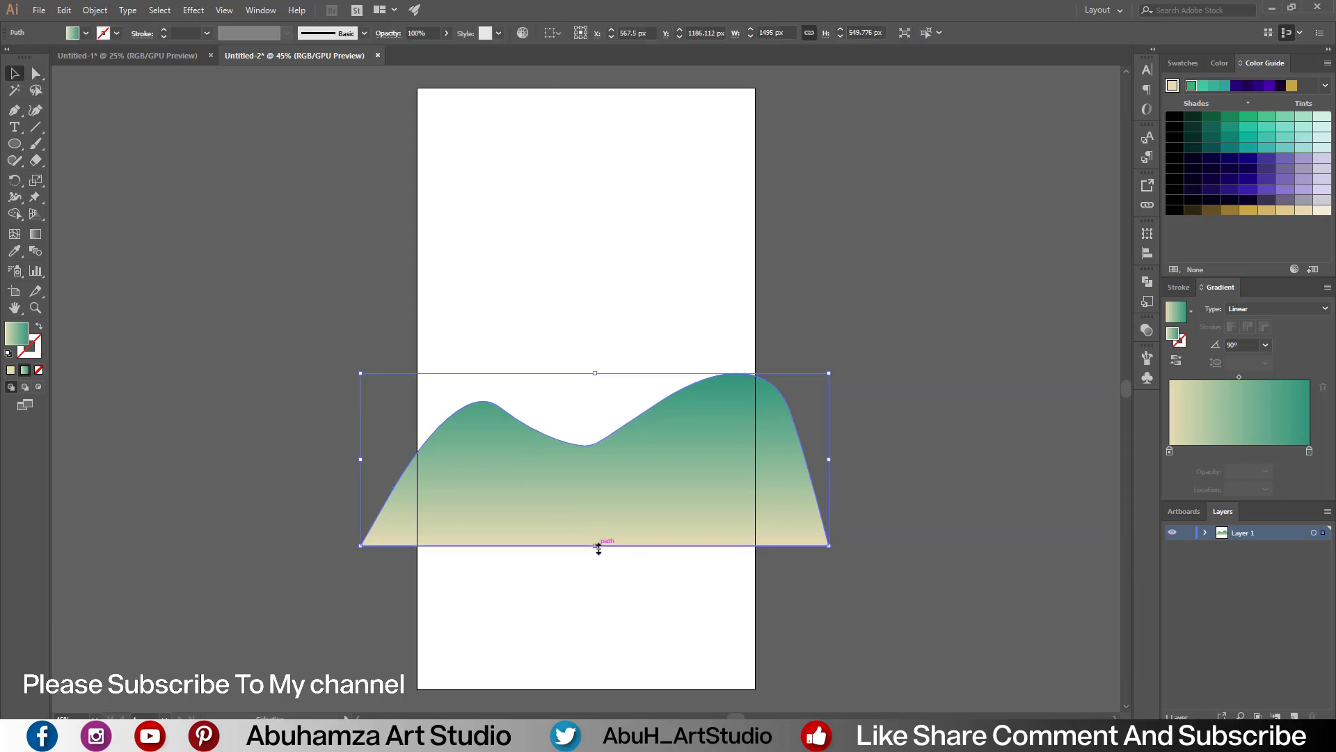
left_click_drag(596, 545, 595, 515)
right_click(604, 502)
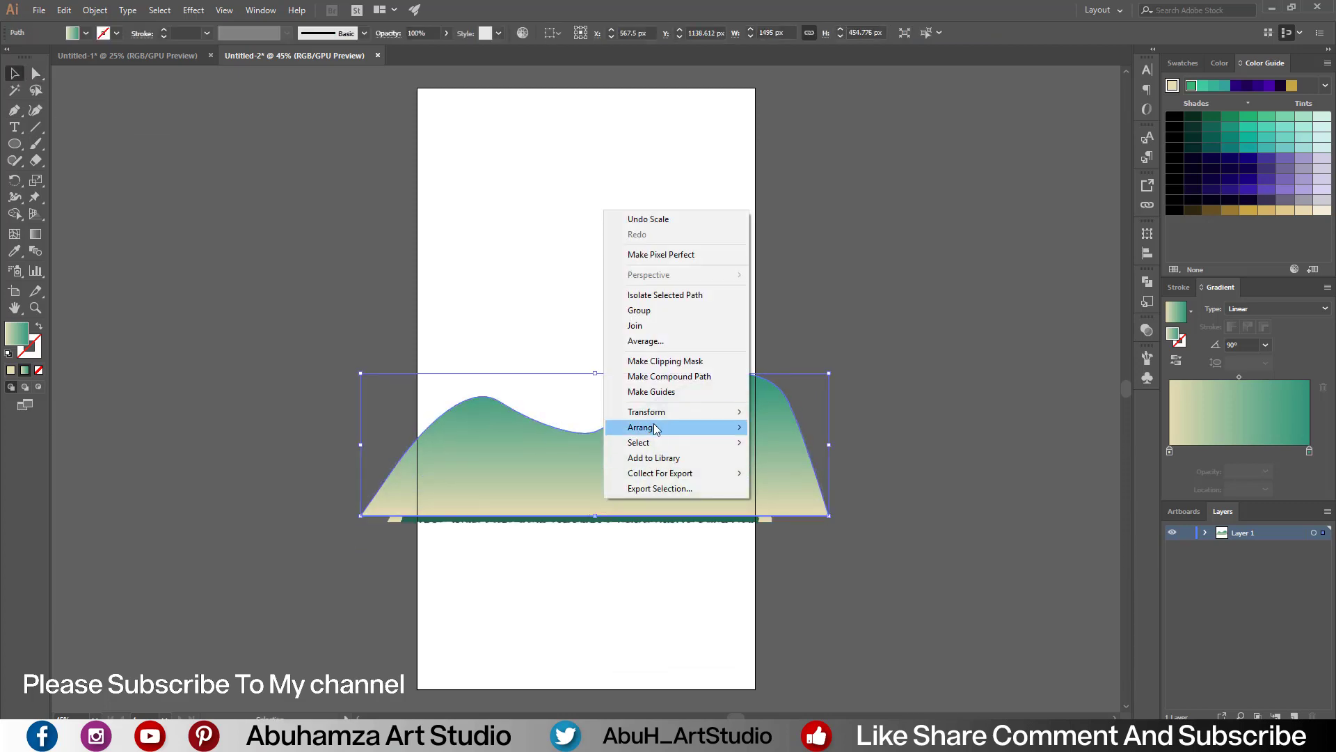
left_click(835, 479)
Step: Lower the mountain's valley and smooth its peaks and right slope into curves
left_click(37, 76)
mouse_move(586, 432)
left_mouse_down()
mouse_move(582, 466)
mouse_move(596, 443)
left_mouse_up()
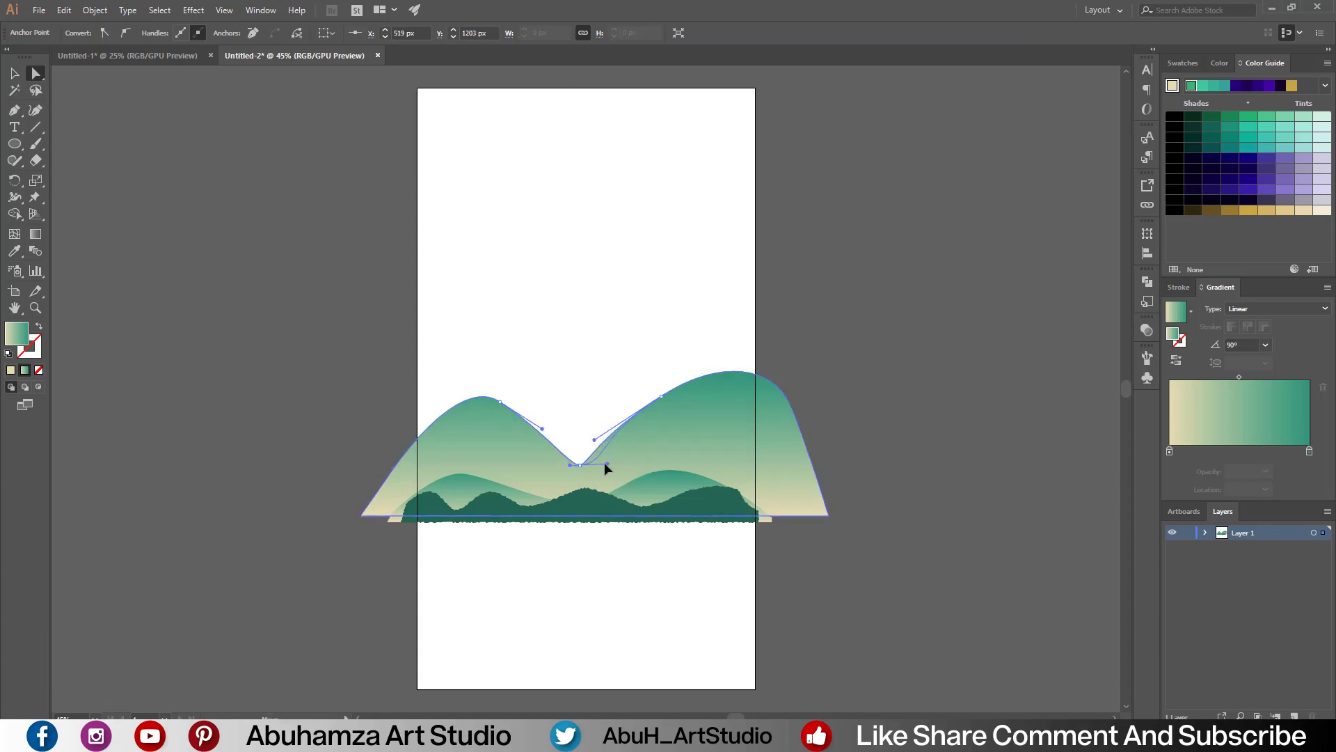
left_click_drag(500, 401, 493, 407)
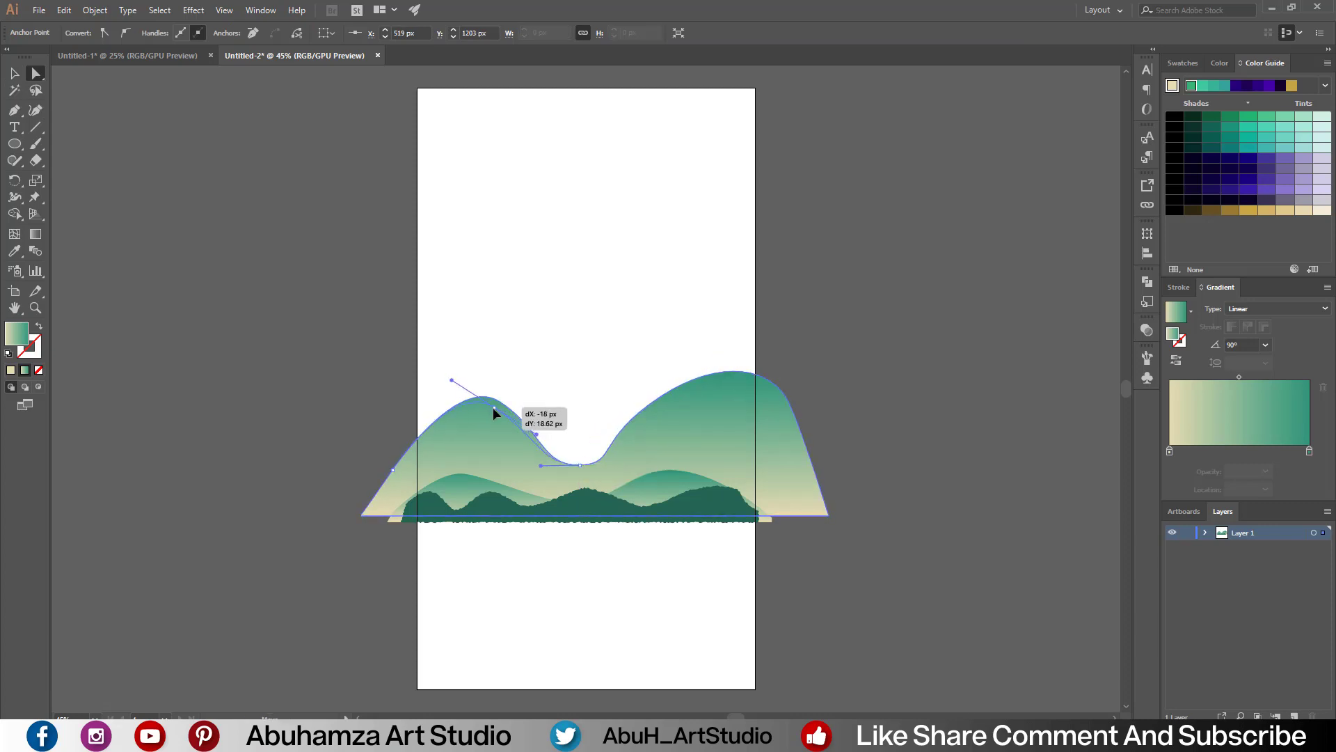
left_click_drag(660, 397, 660, 407)
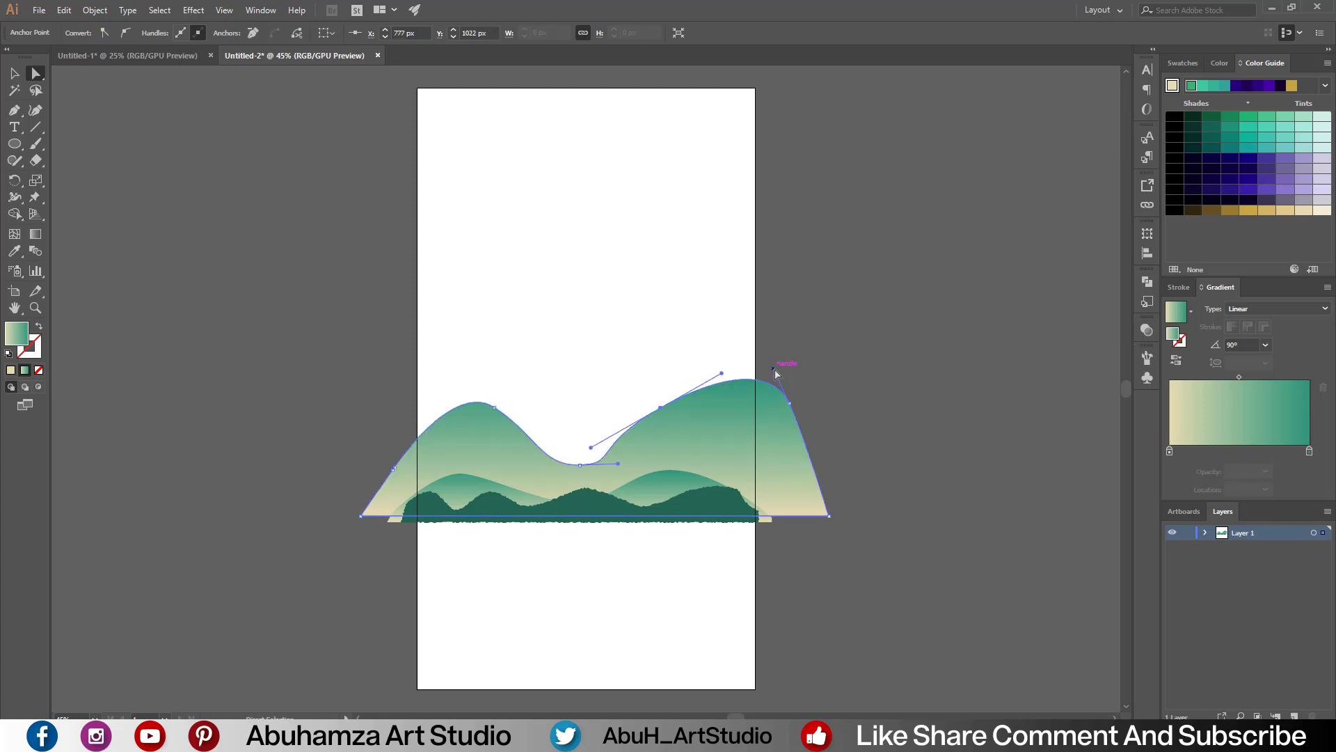
left_click_drag(773, 368, 750, 378)
left_click_drag(662, 413, 653, 415)
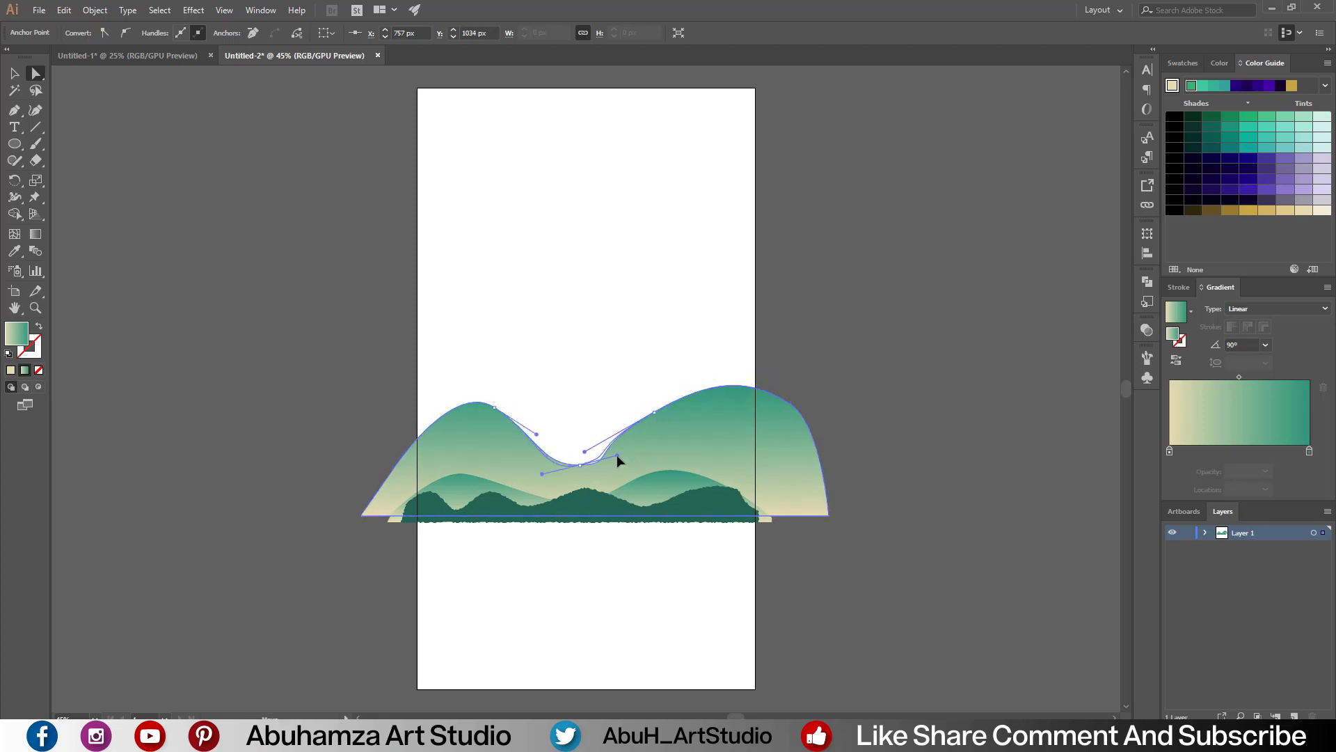
left_click_drag(584, 453, 661, 418)
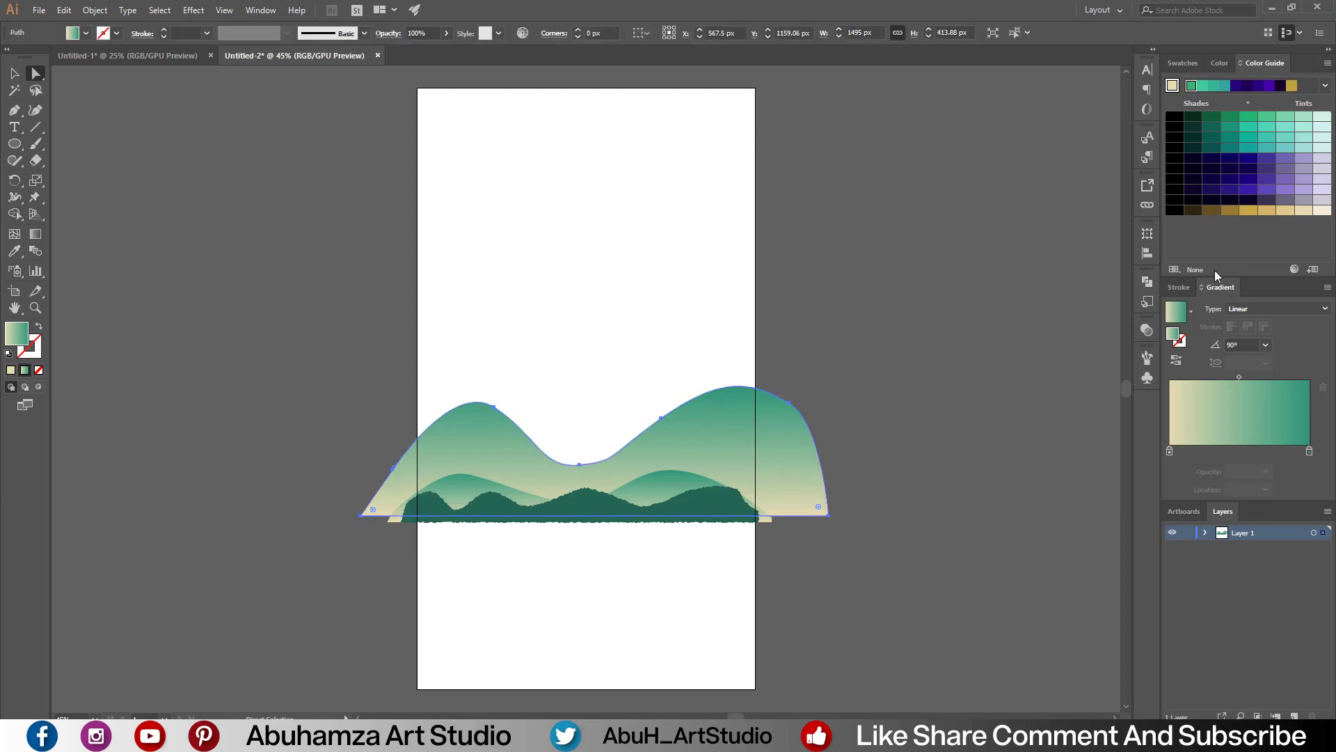
Step: Darken the big mountain's gradient end to a deeper teal green
left_click_drag(1231, 117, 1309, 451)
left_click_drag(1224, 138, 1309, 451)
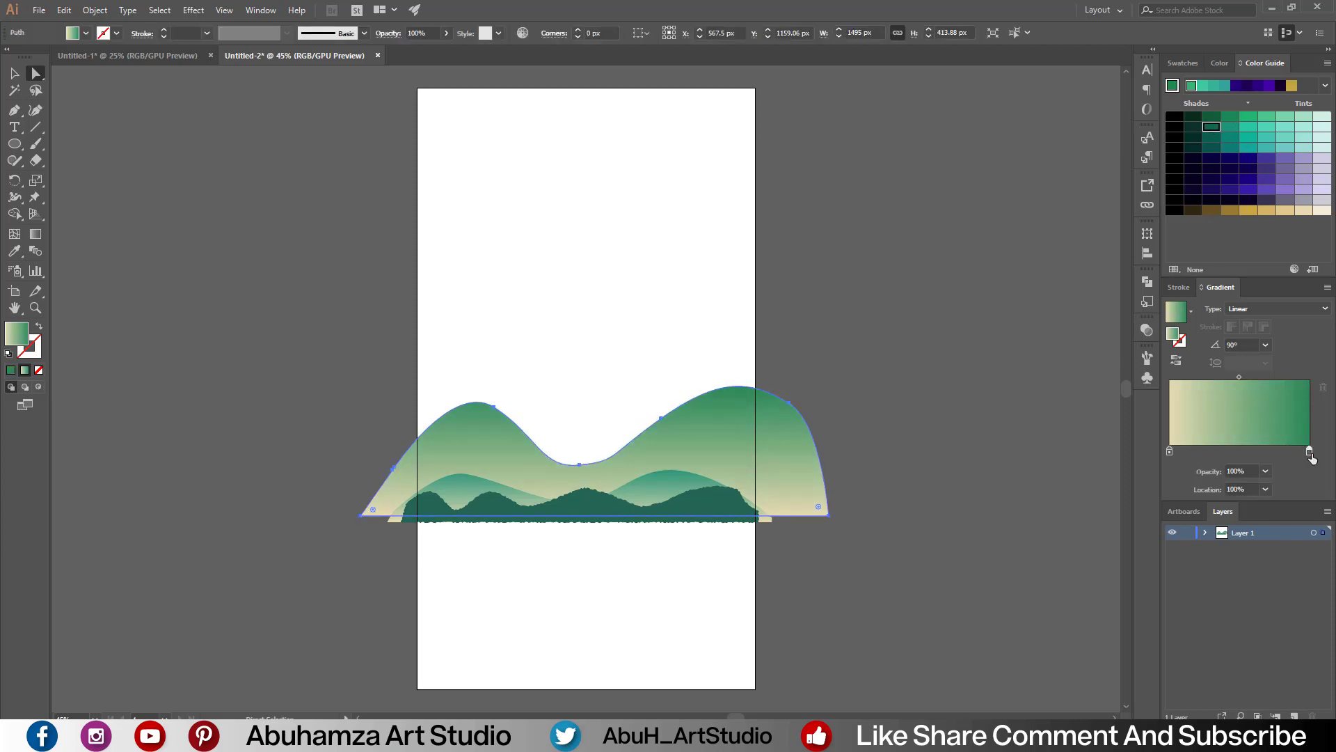
left_click_drag(1239, 376, 1213, 377)
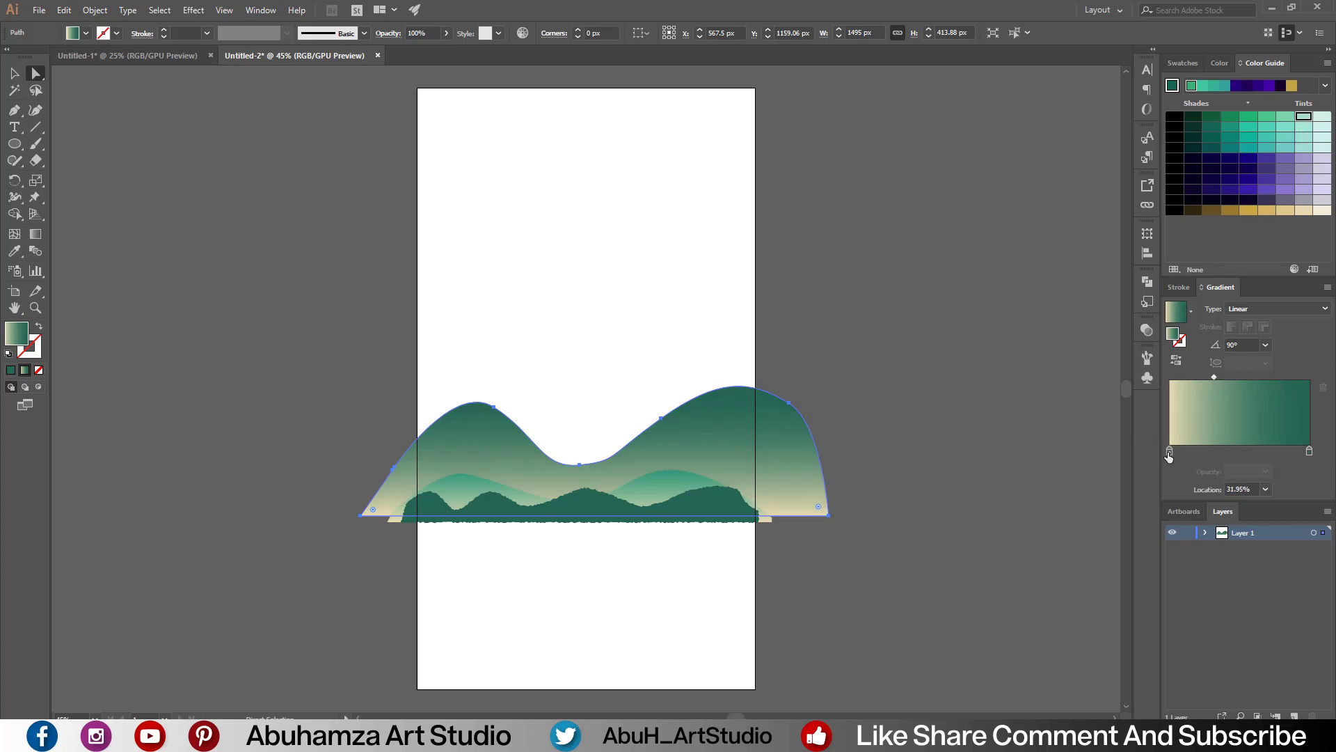
Step: Lighten the lower hill's gradient toward a pale base and stretch it upward
left_click(467, 489)
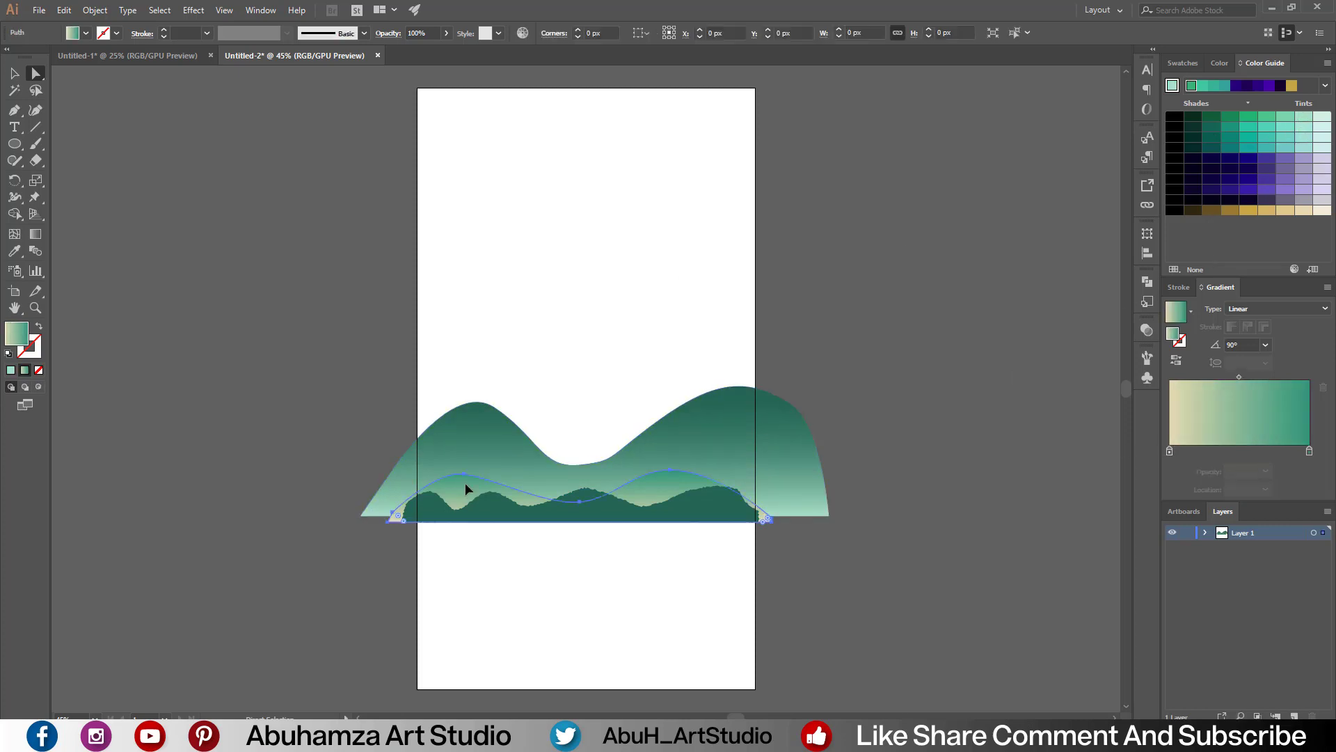
left_click(1170, 452)
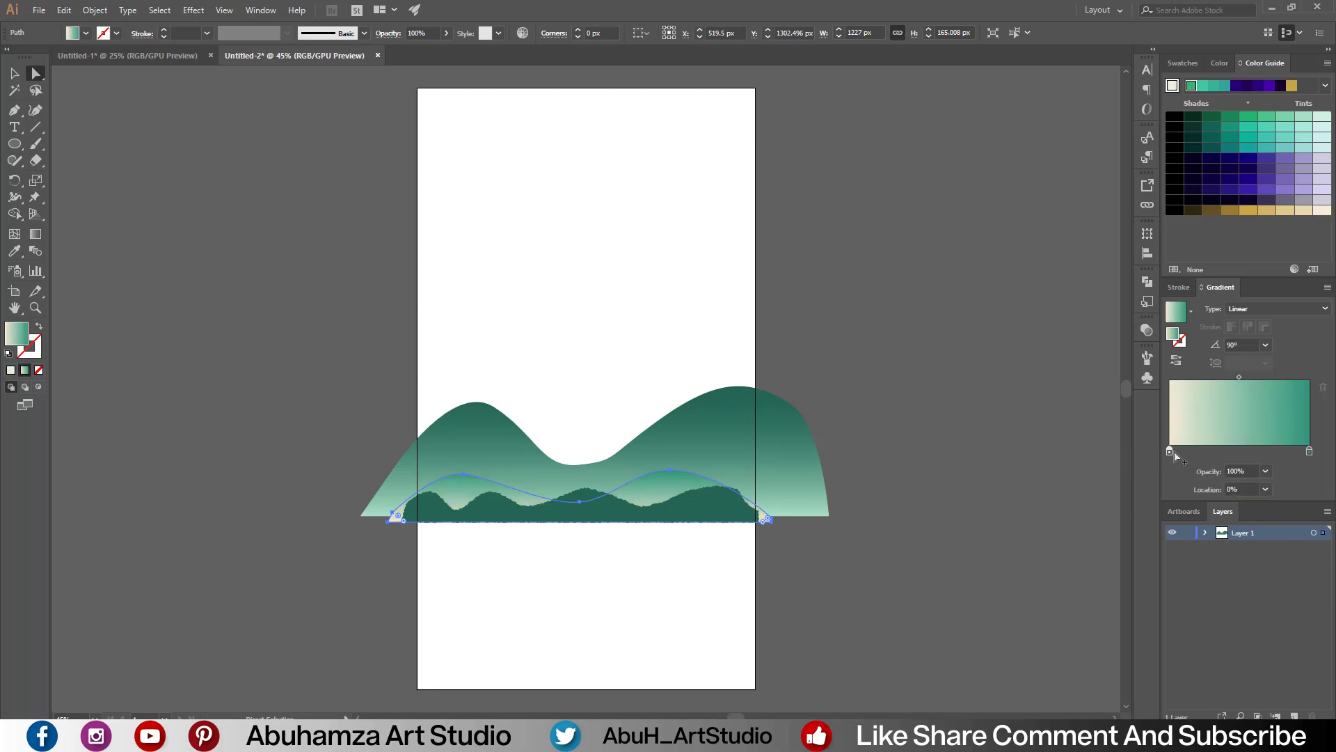
key("g")
left_click_drag(579, 478, 579, 452)
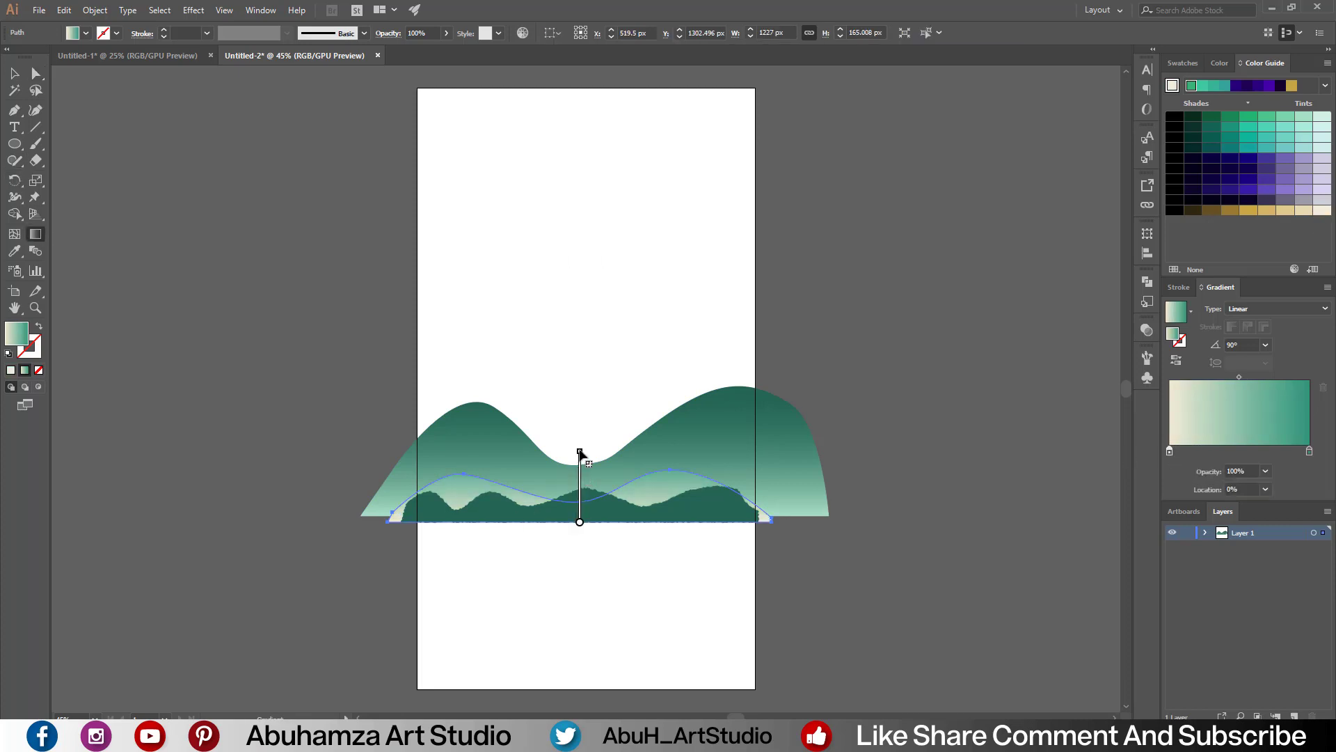
left_click(16, 78)
left_click(192, 278)
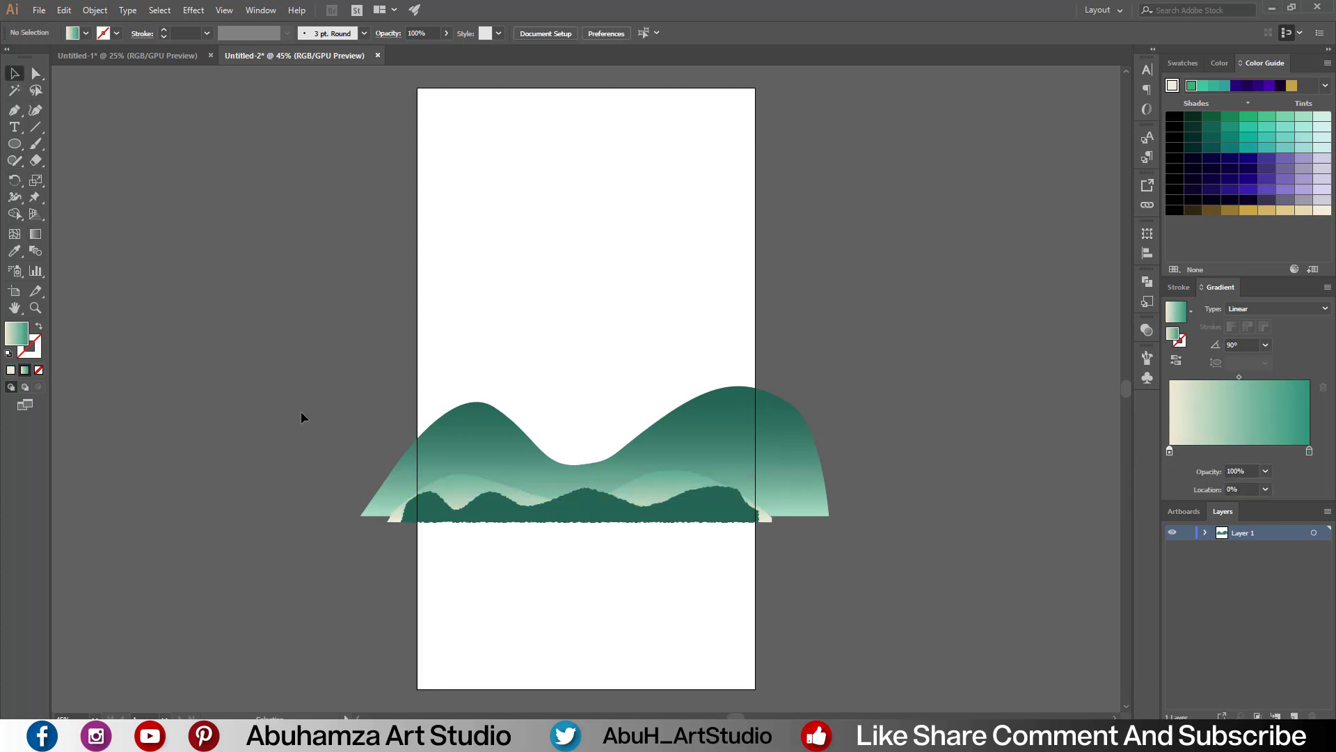
Step: Draw three overlapping circles for the cloud, discarding a small test circle first
left_click(14, 143)
left_click(213, 219)
key("Return")
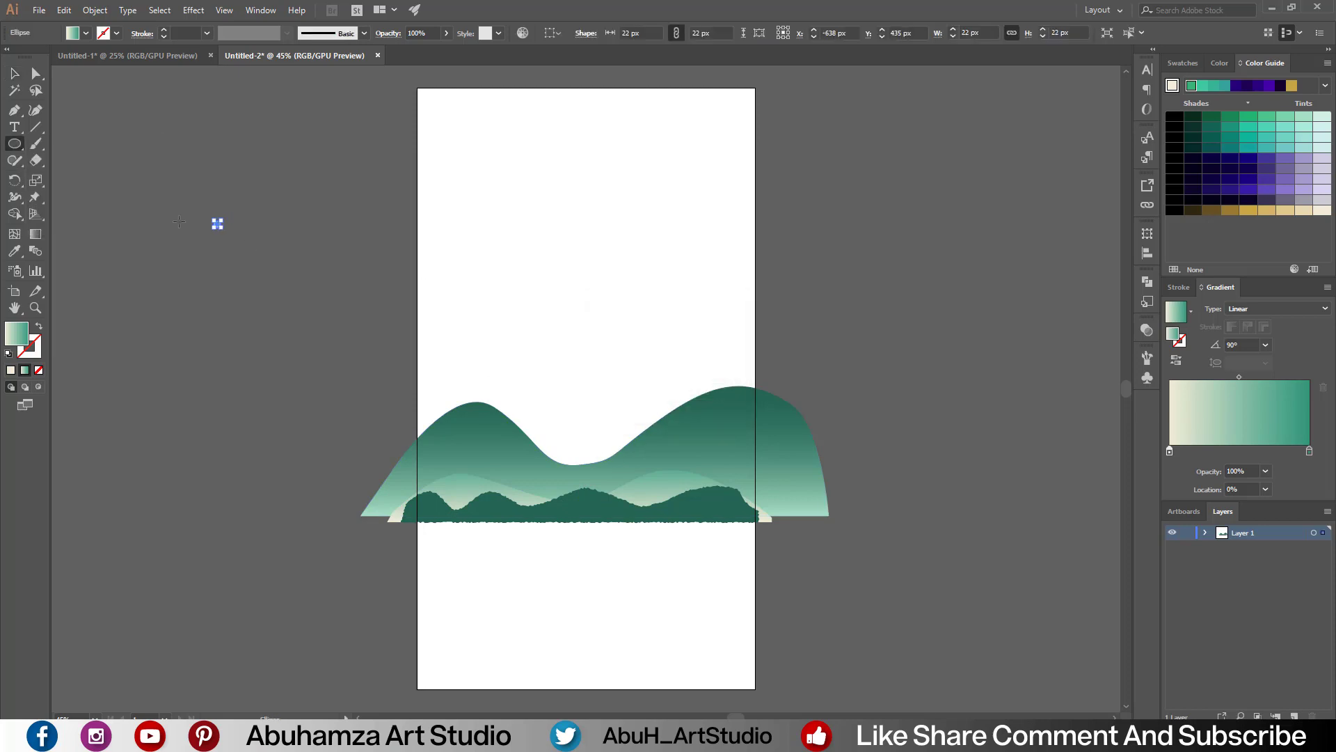
key("v")
key("Delete")
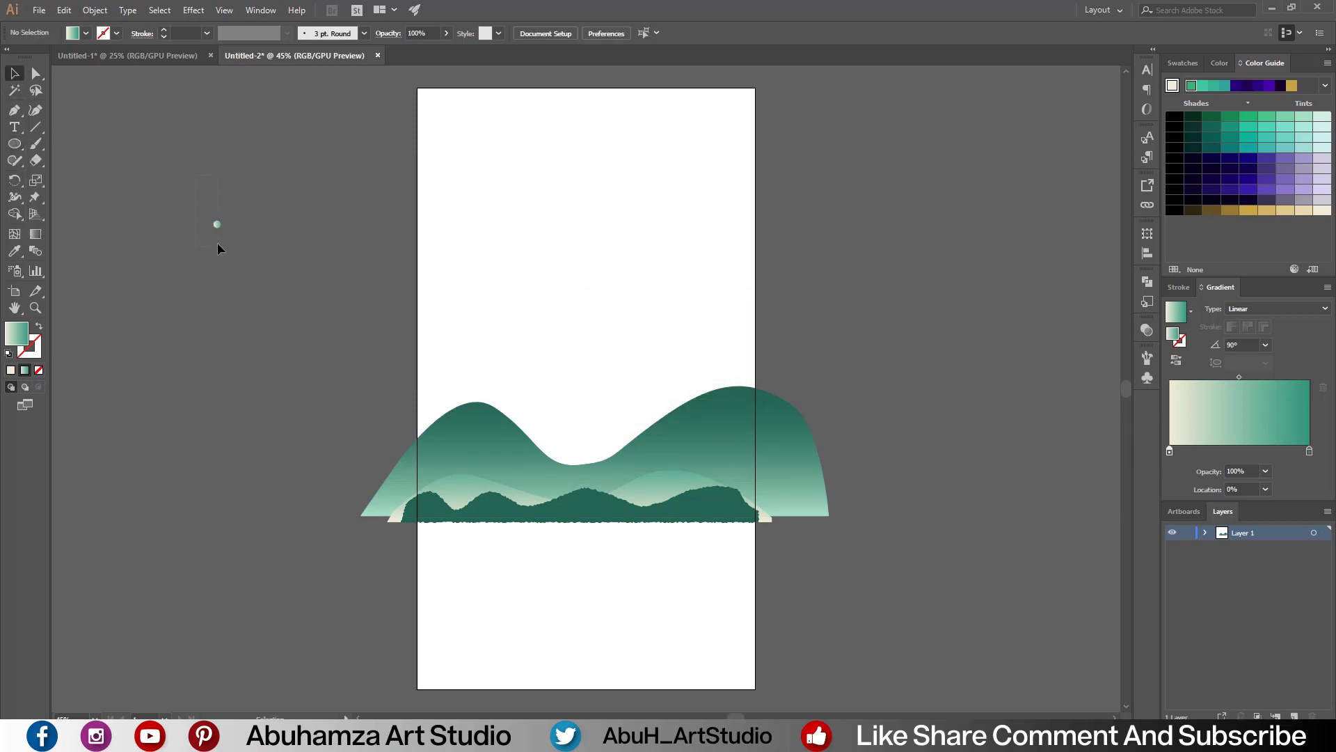
key("l")
mouse_move(282, 289)
left_mouse_down()
mouse_move(330, 333)
mouse_move(369, 309)
mouse_move(417, 341)
mouse_move(471, 307)
mouse_move(522, 348)
left_mouse_up()
key("v")
left_click_drag(447, 301, 459, 301)
left_click_drag(245, 304, 622, 344, "alt")
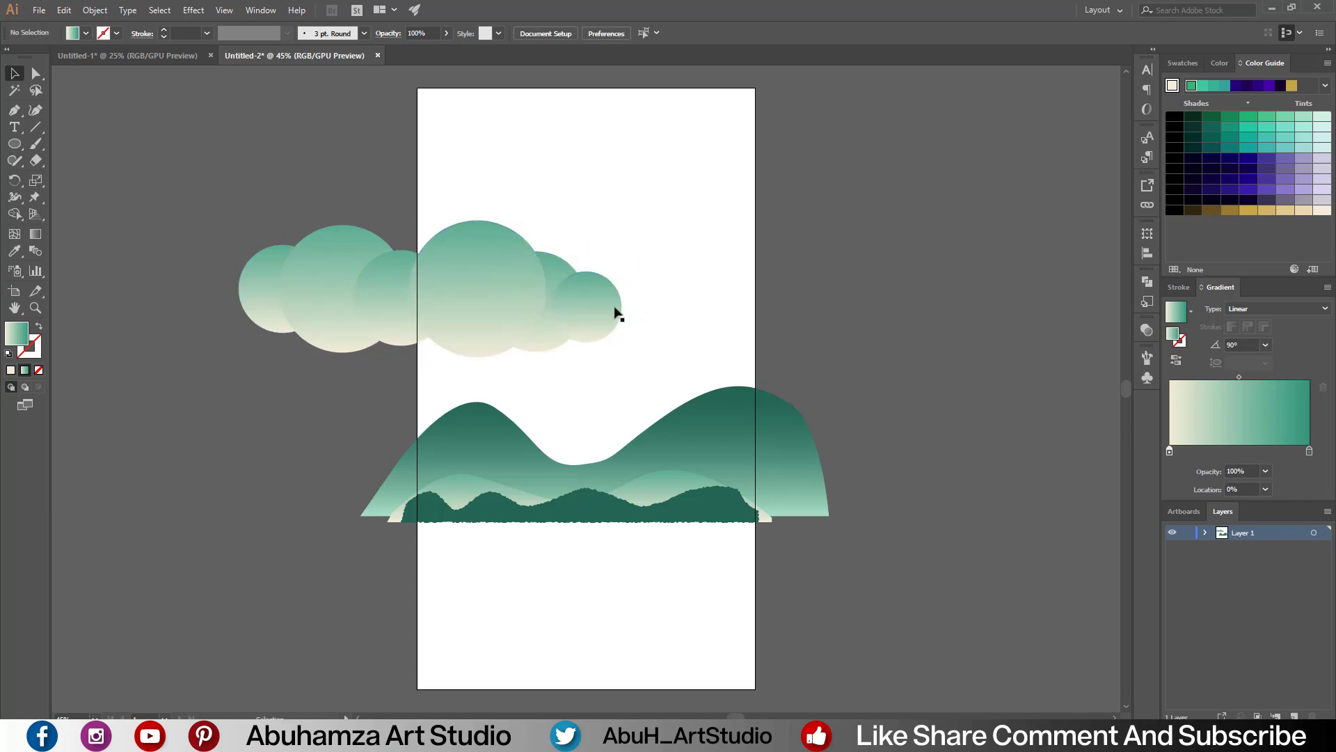
Step: Unite the circles into one cloud shape, fill it white and nudge it into place
key("ctrl+a")
left_click(1147, 282)
left_click(984, 310)
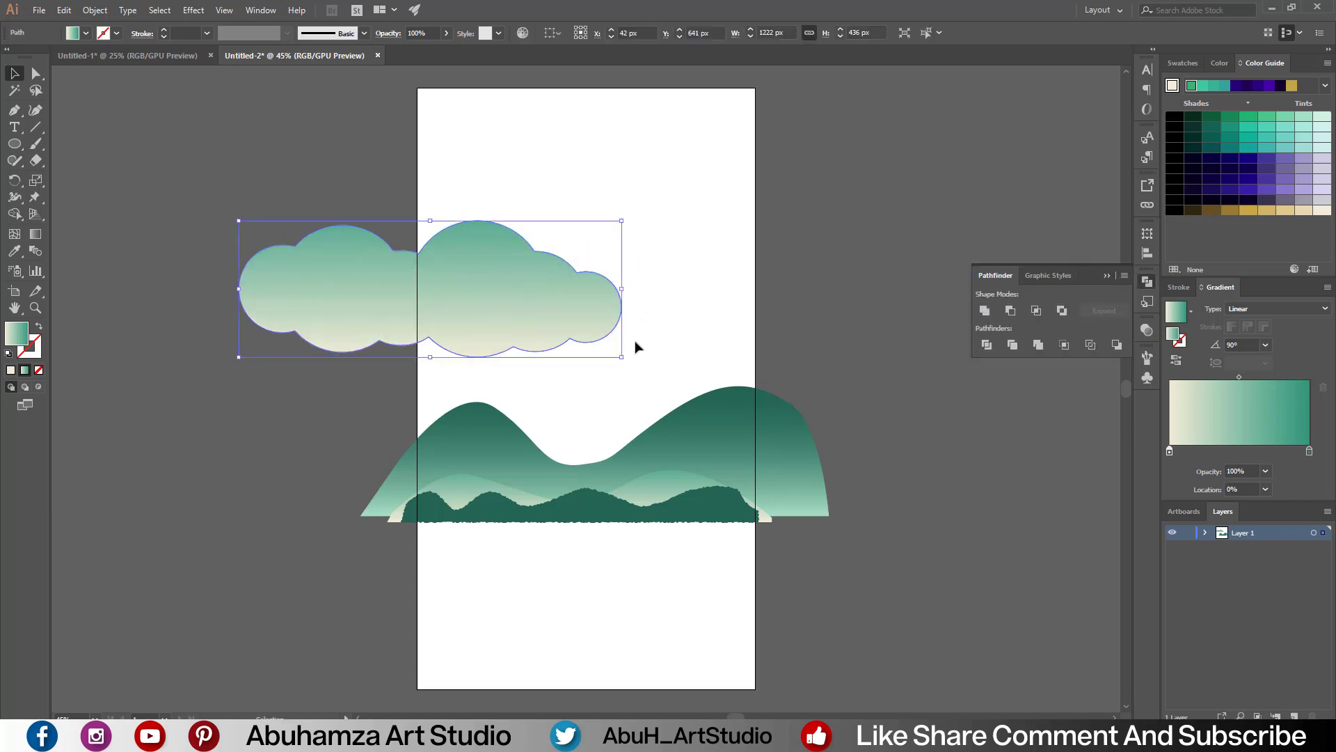
left_click(1182, 62)
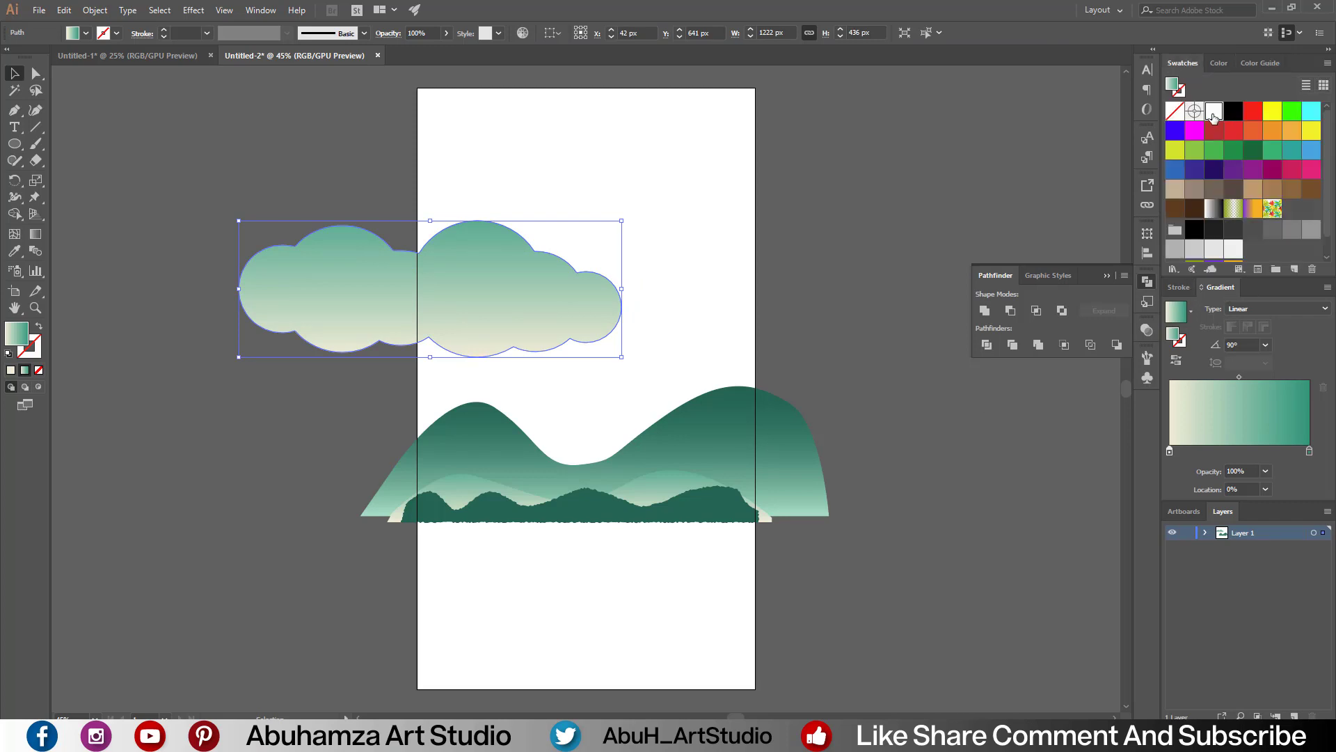
left_click(1214, 111)
left_click(1147, 282)
mouse_move(388, 297)
left_mouse_down()
mouse_move(375, 319)
mouse_move(354, 321)
left_mouse_up()
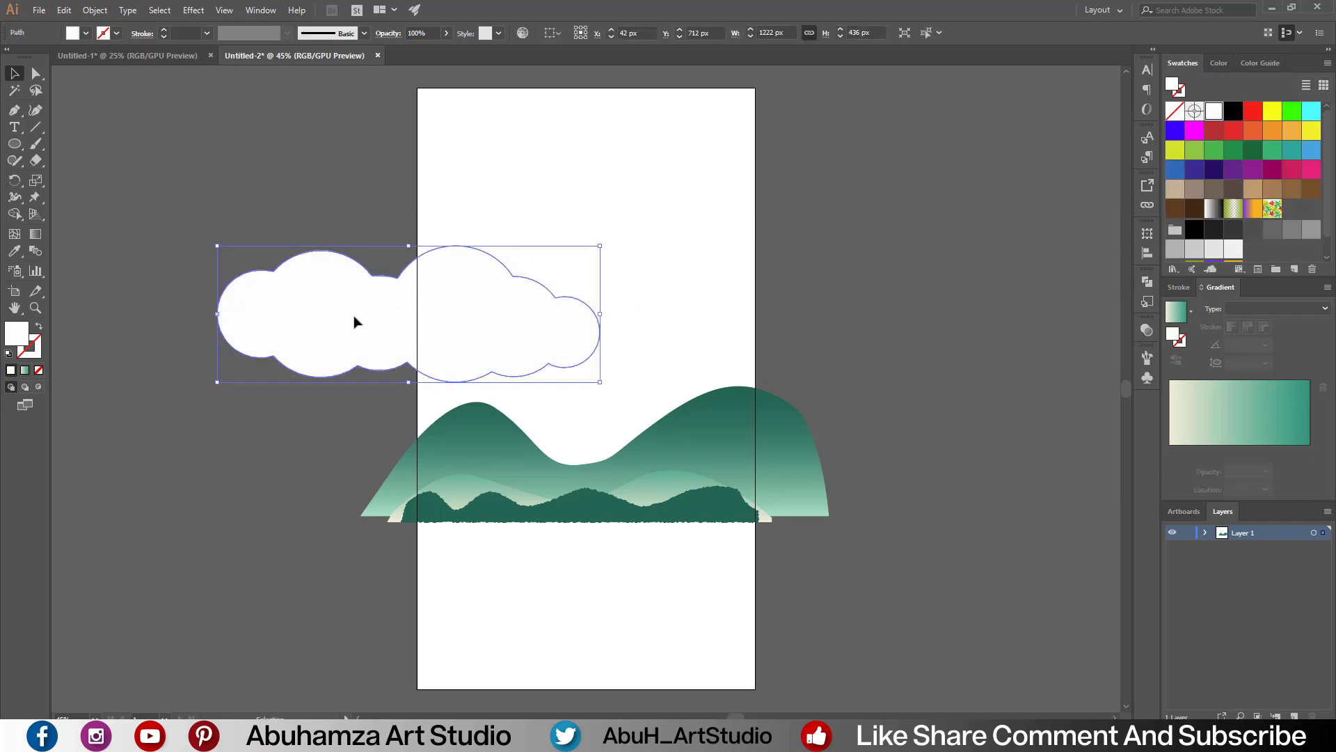
left_click(234, 151)
Step: Draw a sky rectangle over the upper artboard with a reversed vertical green gradient
key("m")
left_click_drag(417, 87, 756, 515)
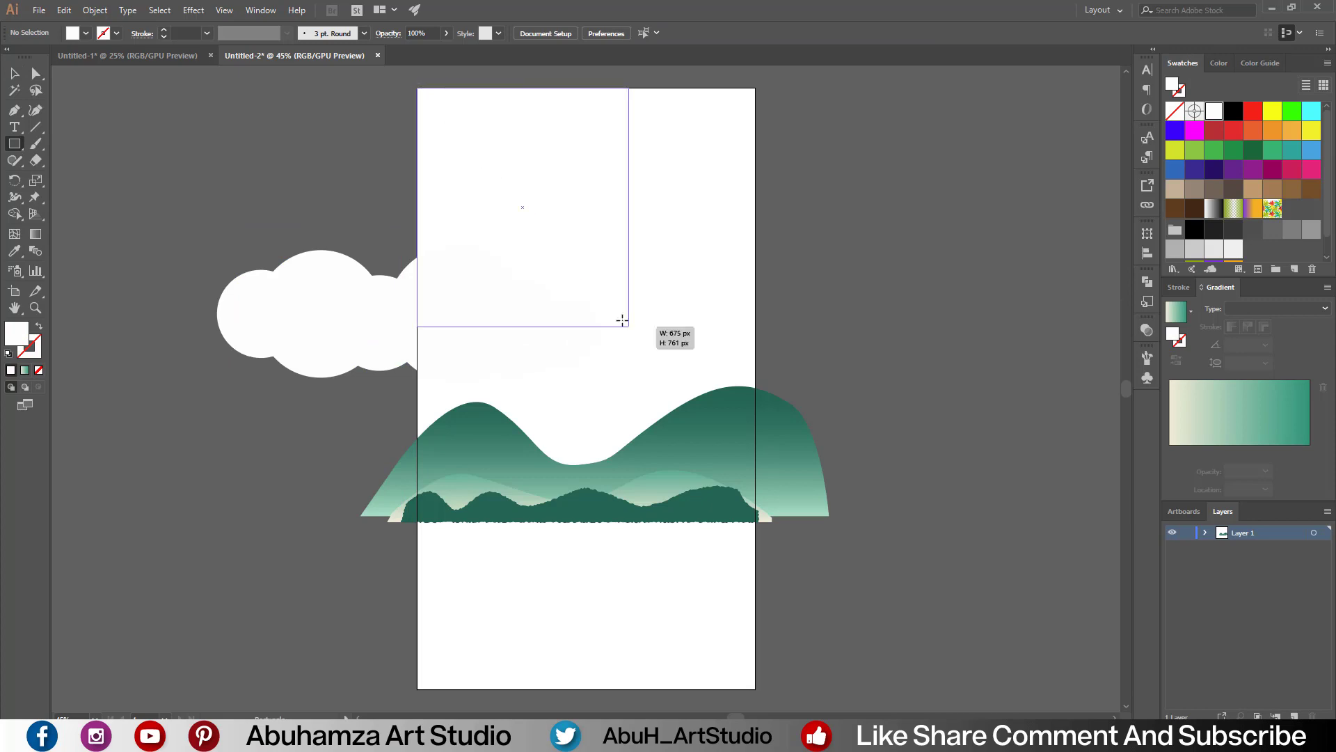
left_click(14, 75)
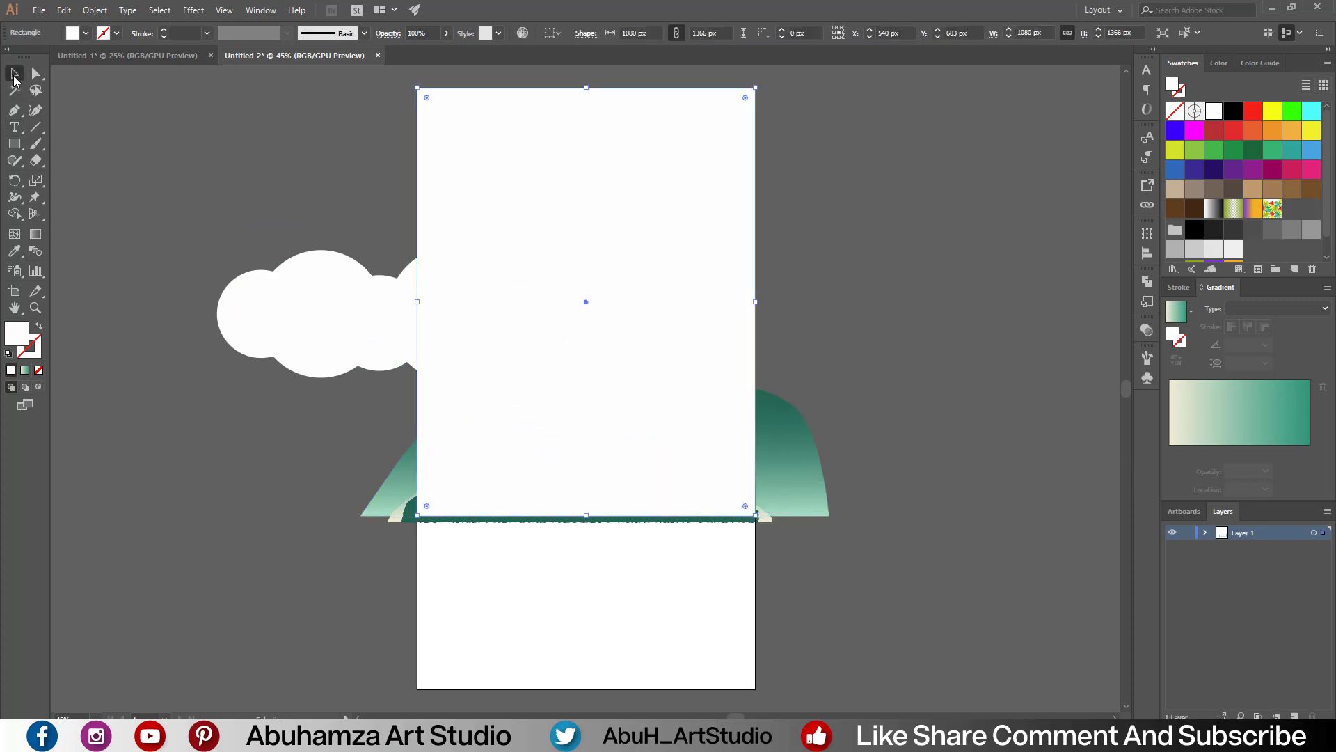
left_click(14, 250)
left_click(396, 471)
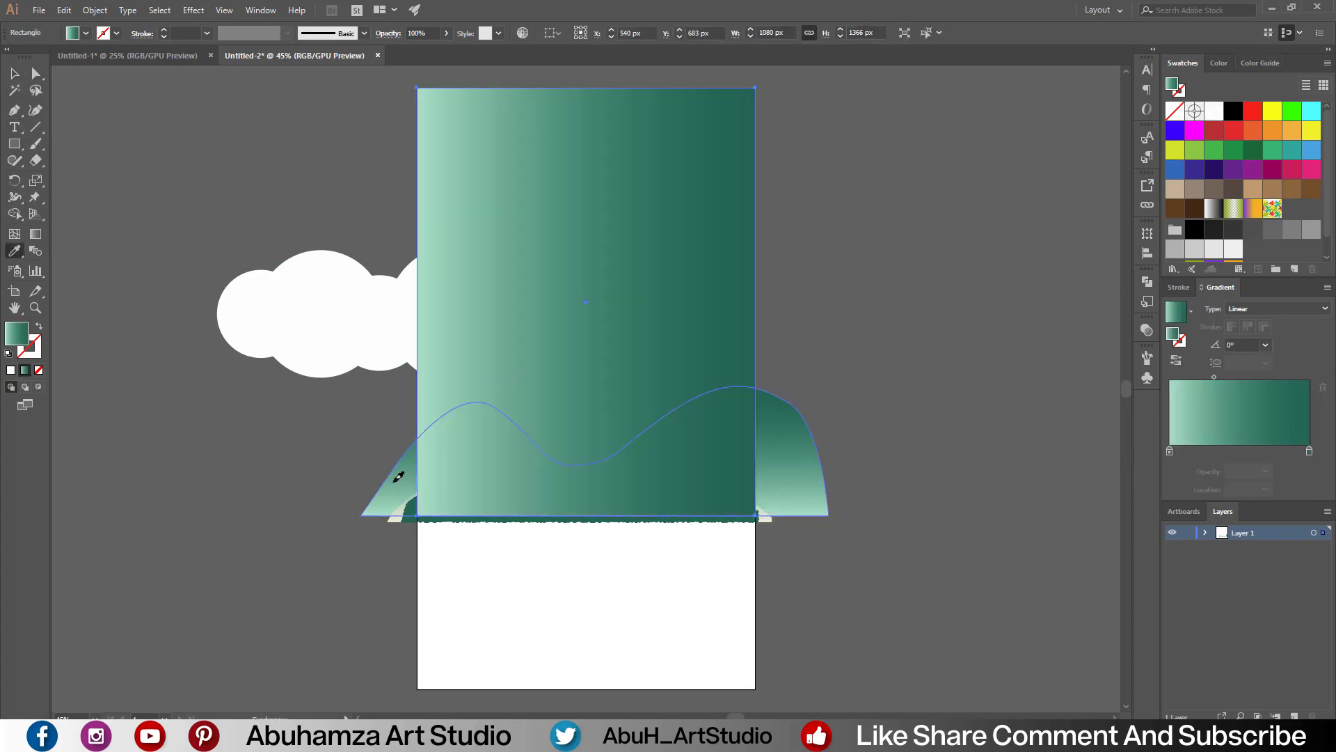
left_click(36, 234)
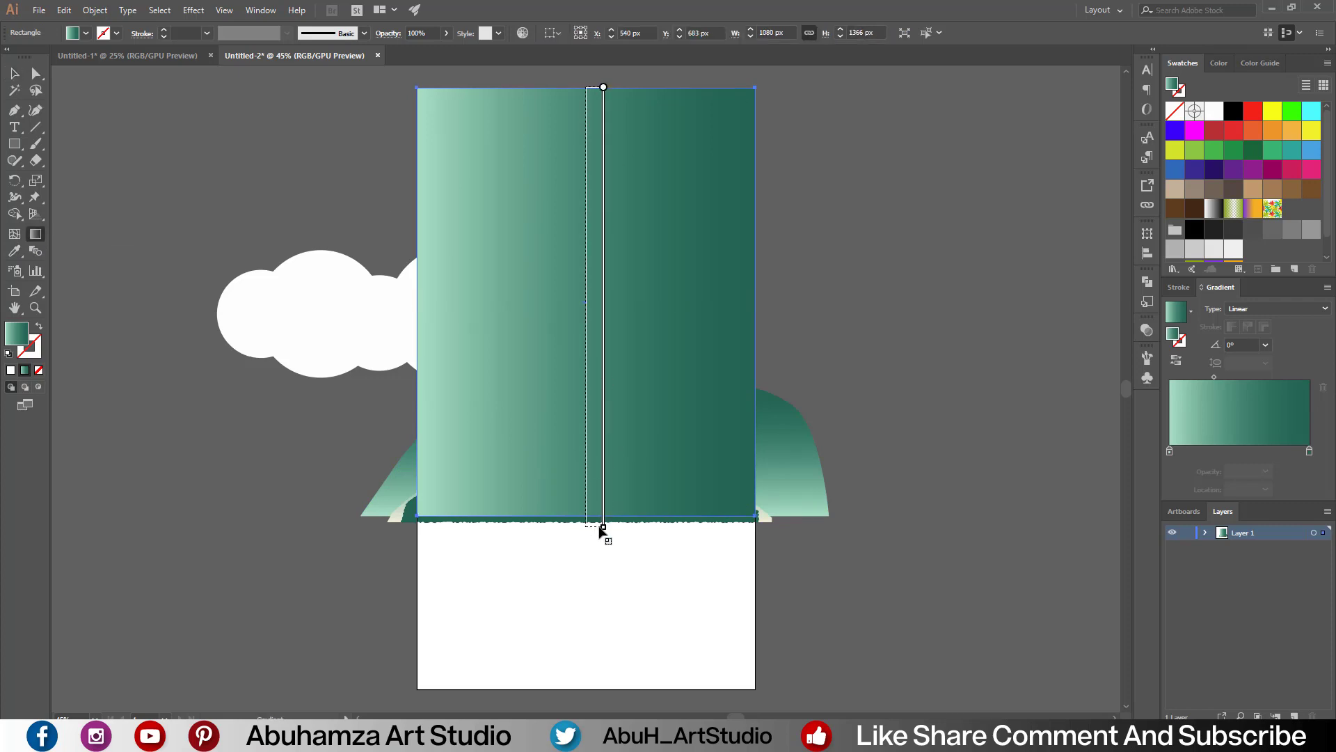
left_click_drag(604, 86, 603, 519)
key("v")
left_click(1177, 360)
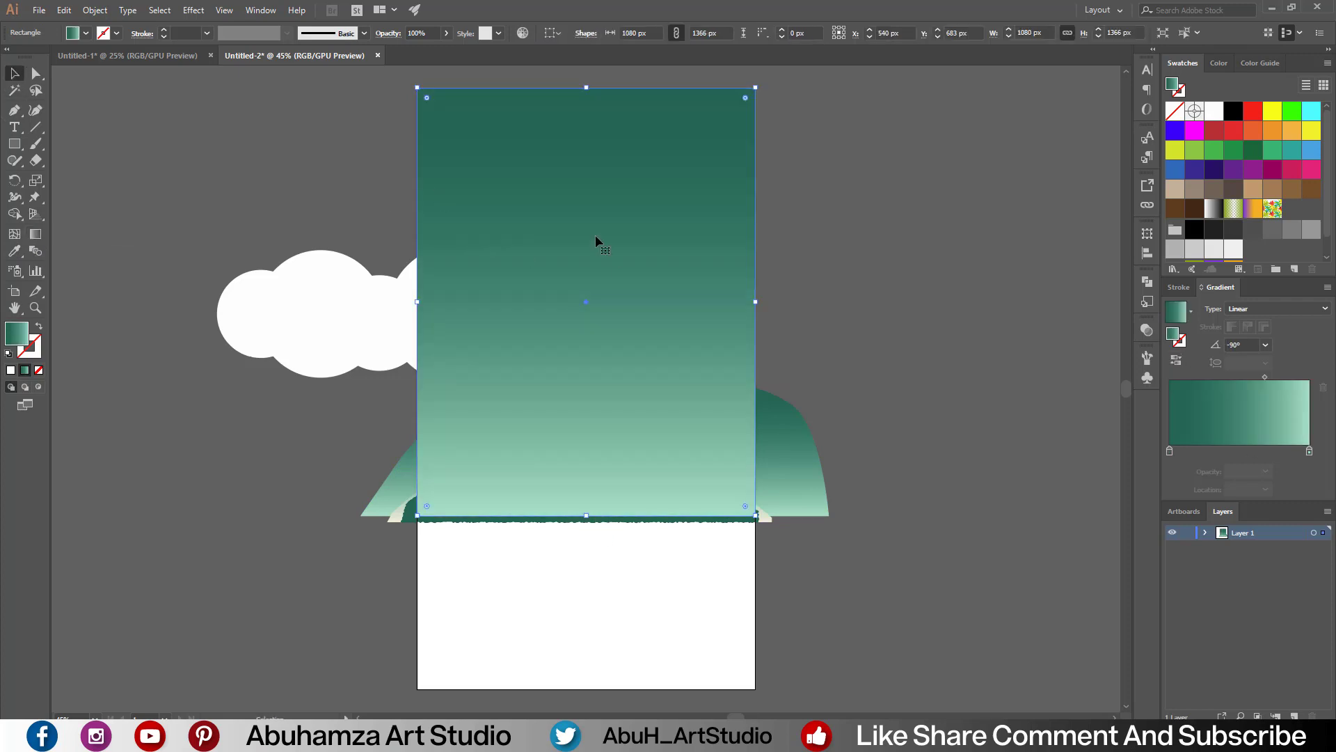
Step: Send the sky rectangle to the back and move the cloud off to the left
right_click(595, 235)
left_click(800, 473)
left_click_drag(291, 326, 88, 398)
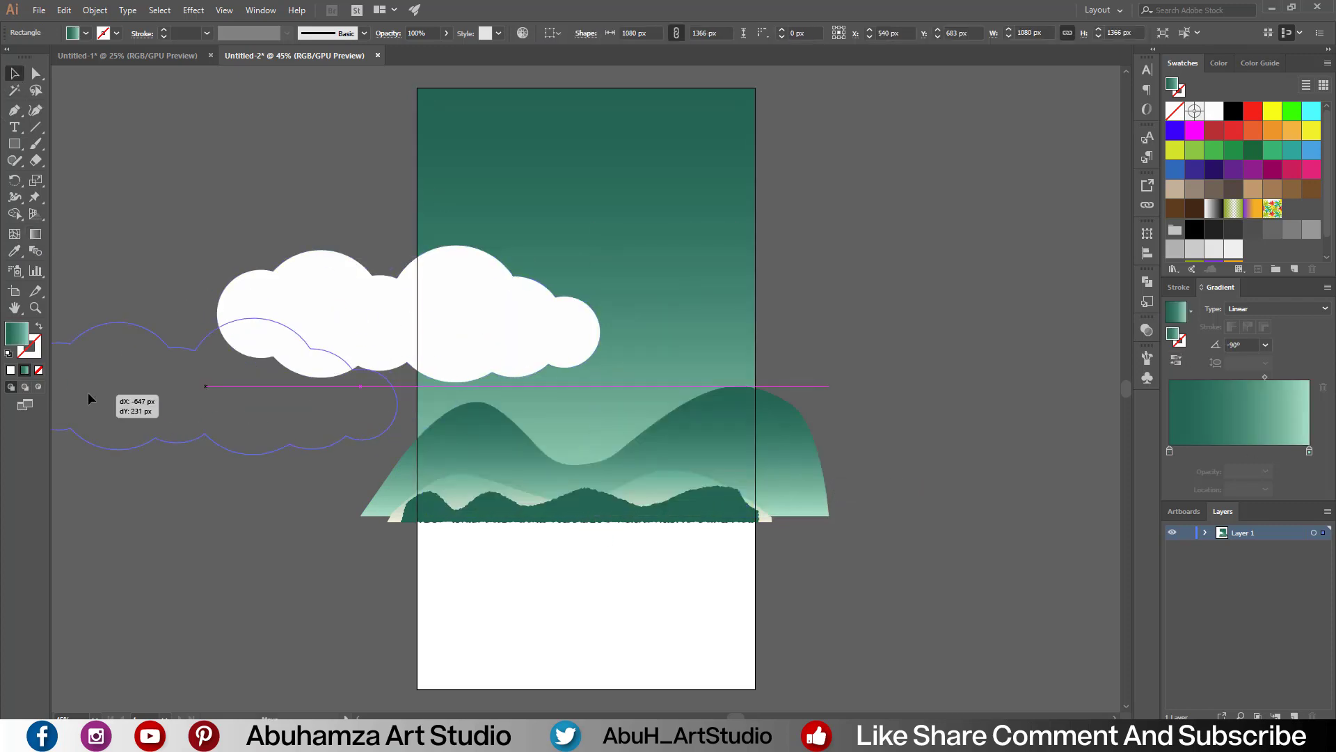
left_click(626, 181)
Step: Add a middle stop to the sky gradient, darkening the top and making the horizon beige
left_click(1264, 63)
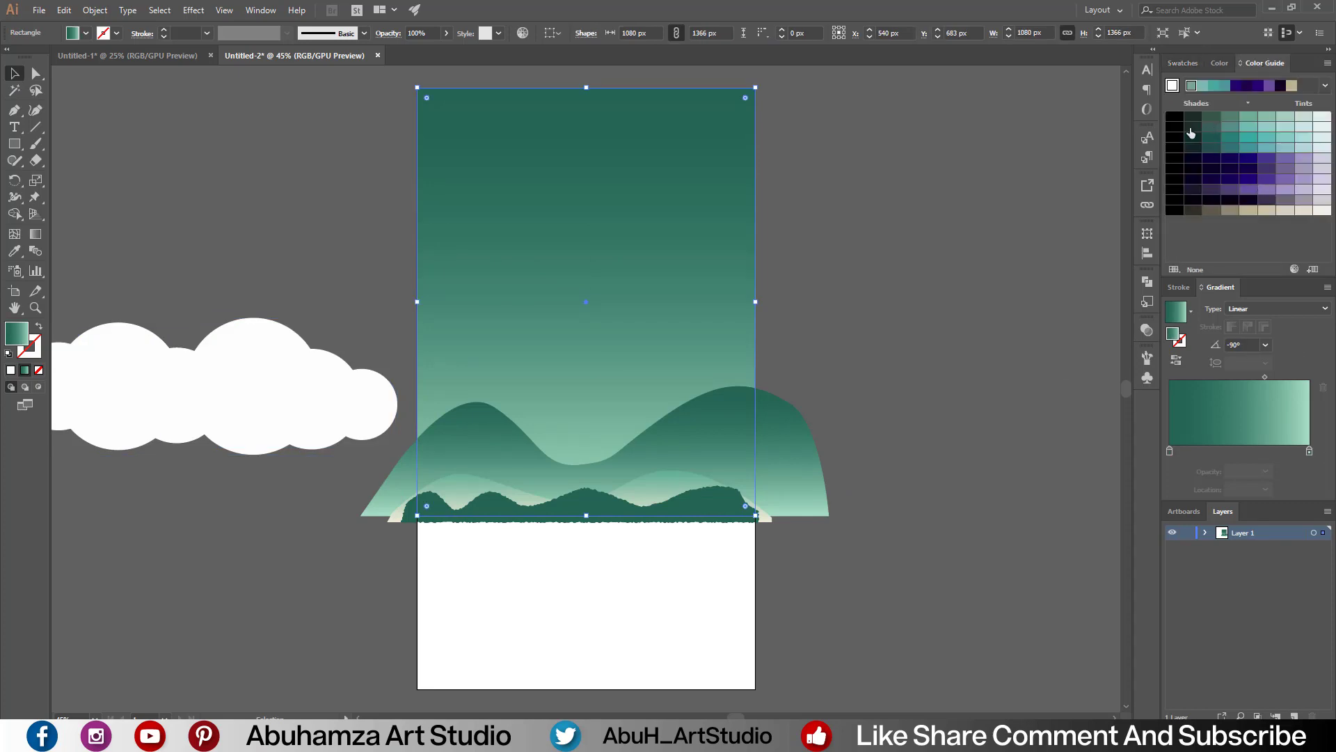
left_click(1222, 451)
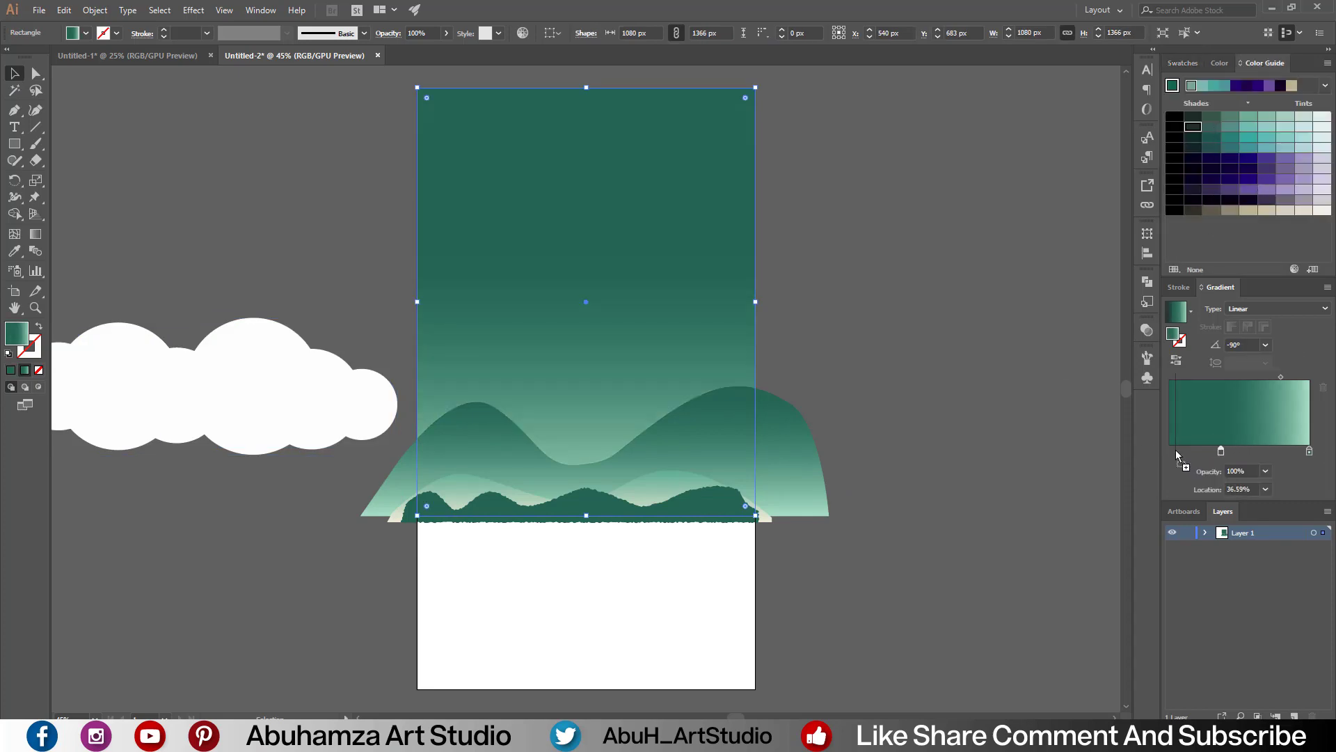
left_click_drag(1175, 451, 1227, 451)
left_click_drag(1208, 376, 1201, 376)
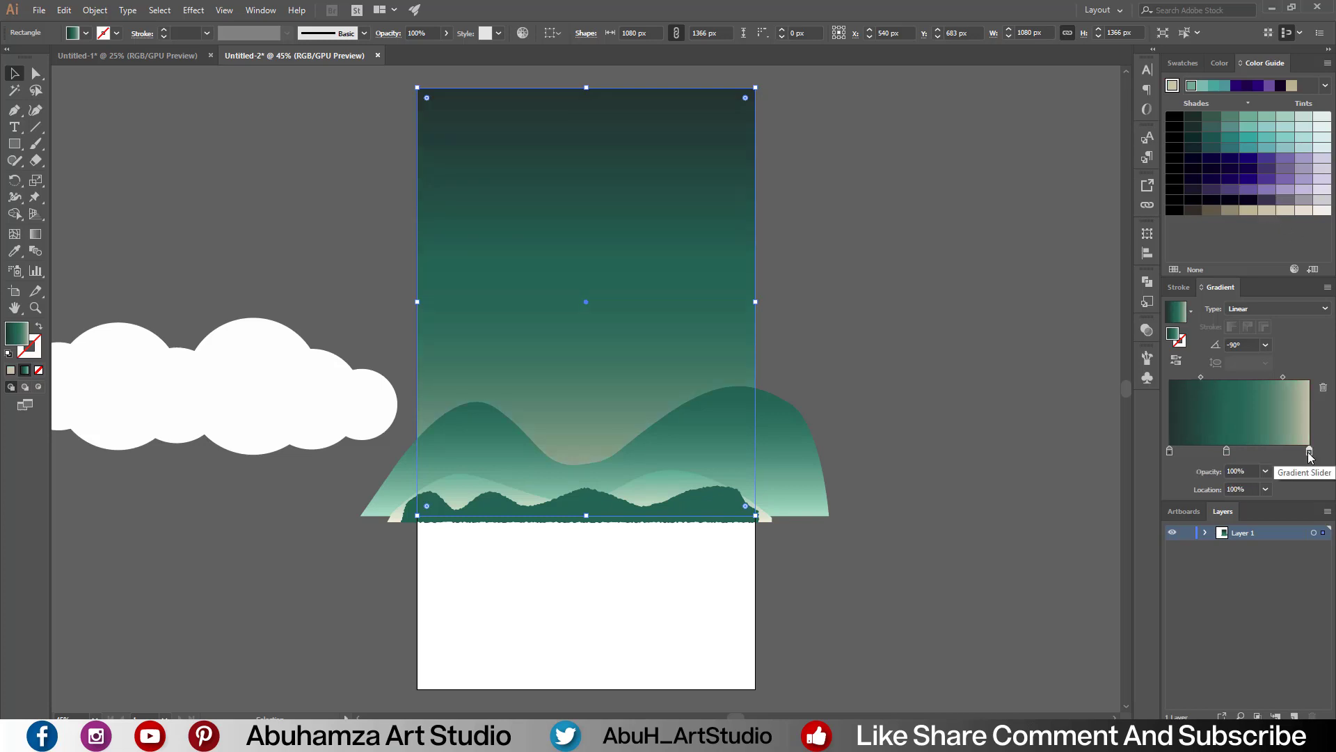
left_click_drag(1282, 376, 1271, 377)
Step: Recolour the sky as a 90° gradient with pale yellow-green at the bottom
left_click(1221, 64)
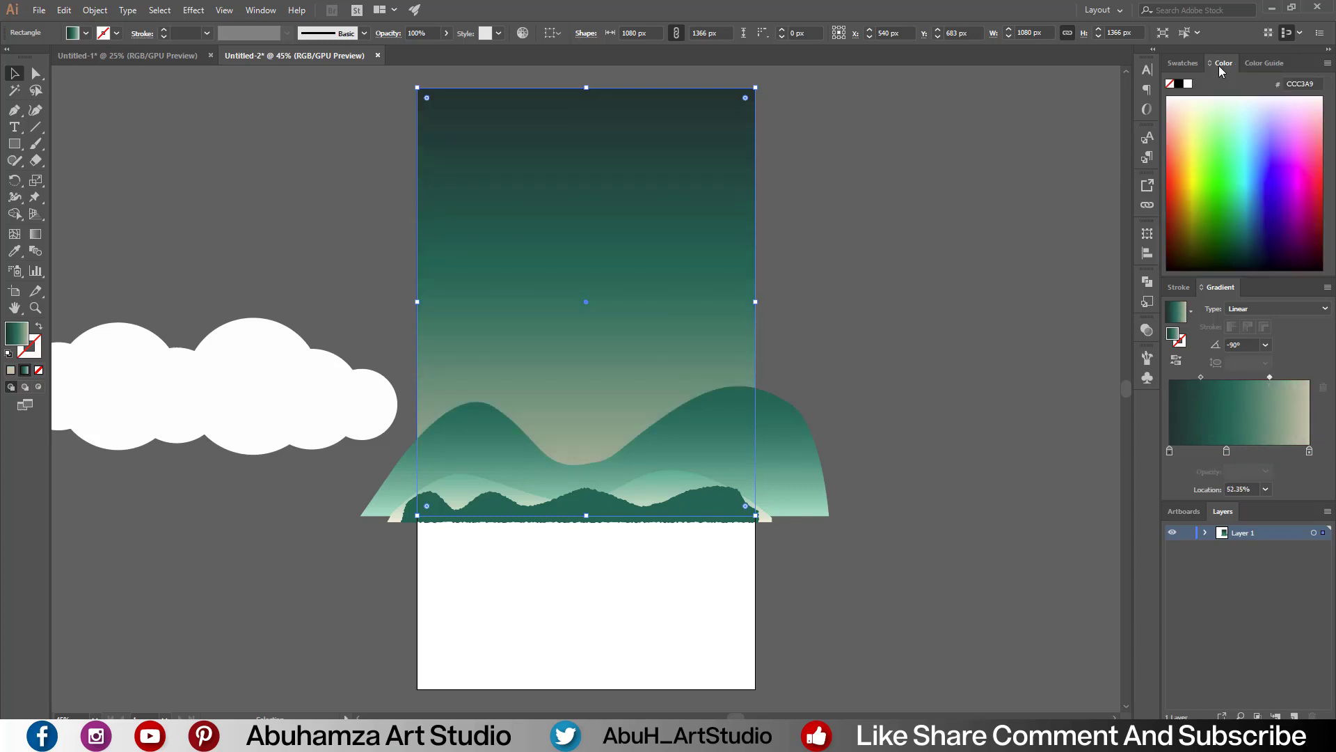
left_click(1198, 127)
left_click(1280, 417)
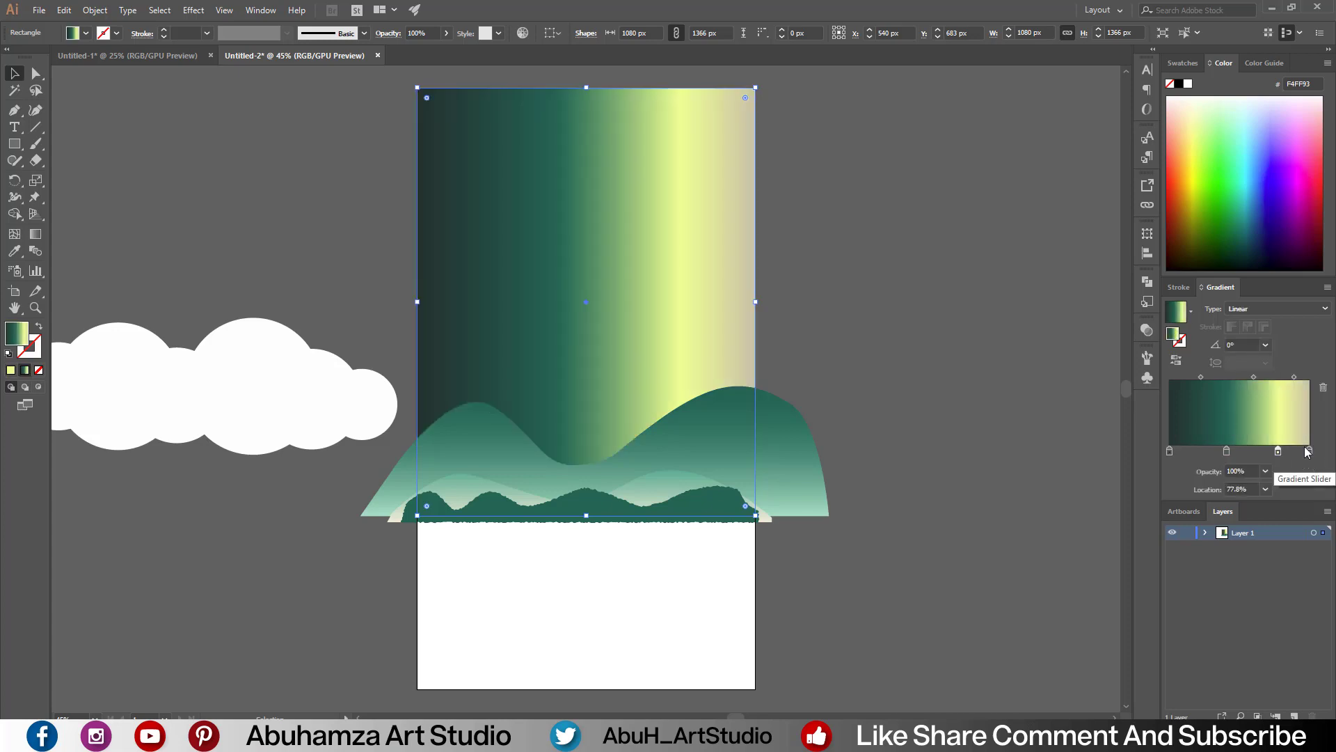
left_click(1265, 344)
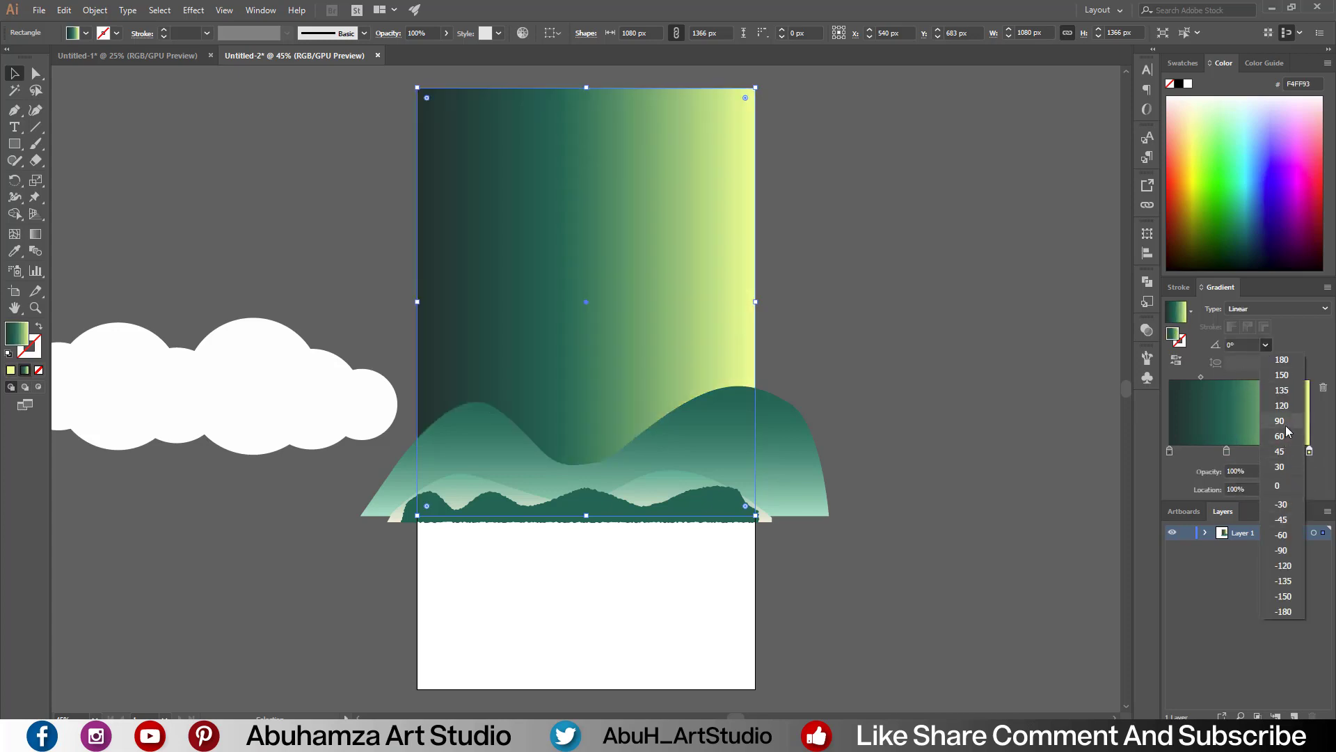
left_click(1280, 421)
left_click(1176, 360)
left_click_drag(1209, 376, 1200, 377)
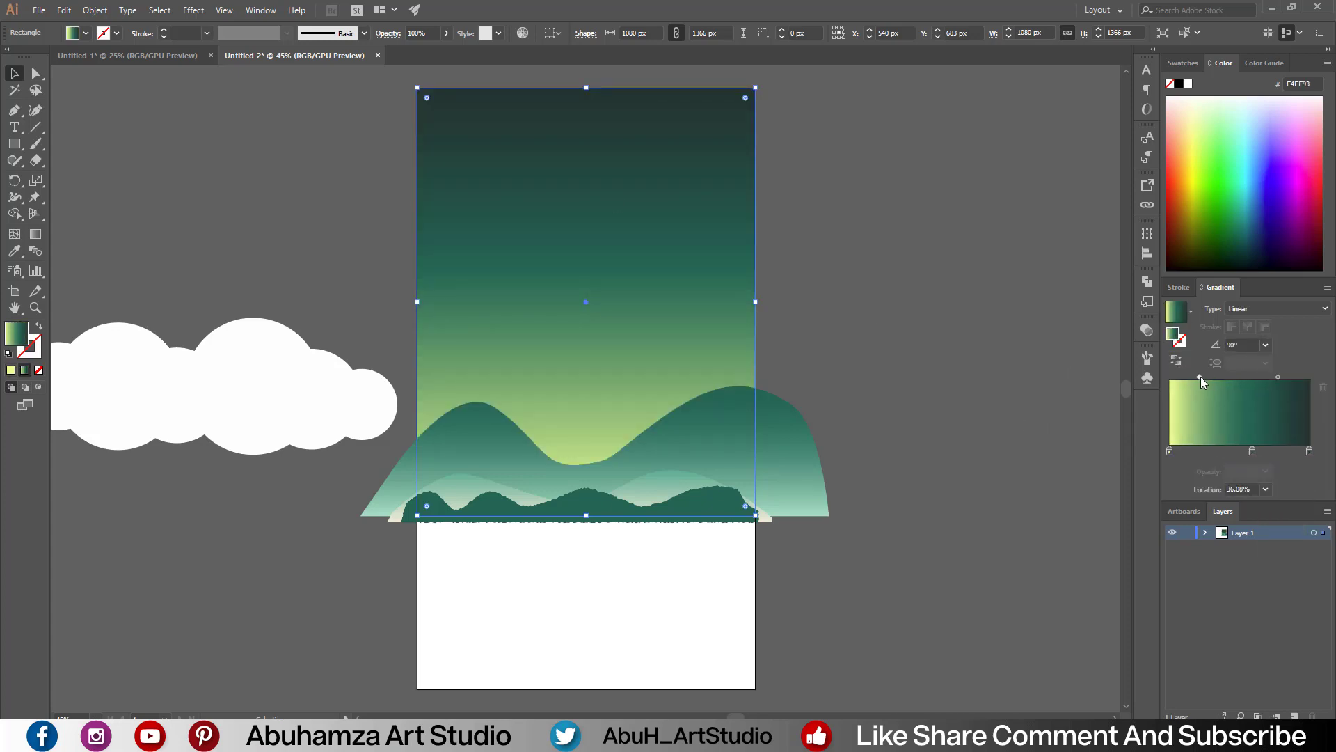
Step: Deepen the green at the top of the sky gradient
left_click(1021, 384)
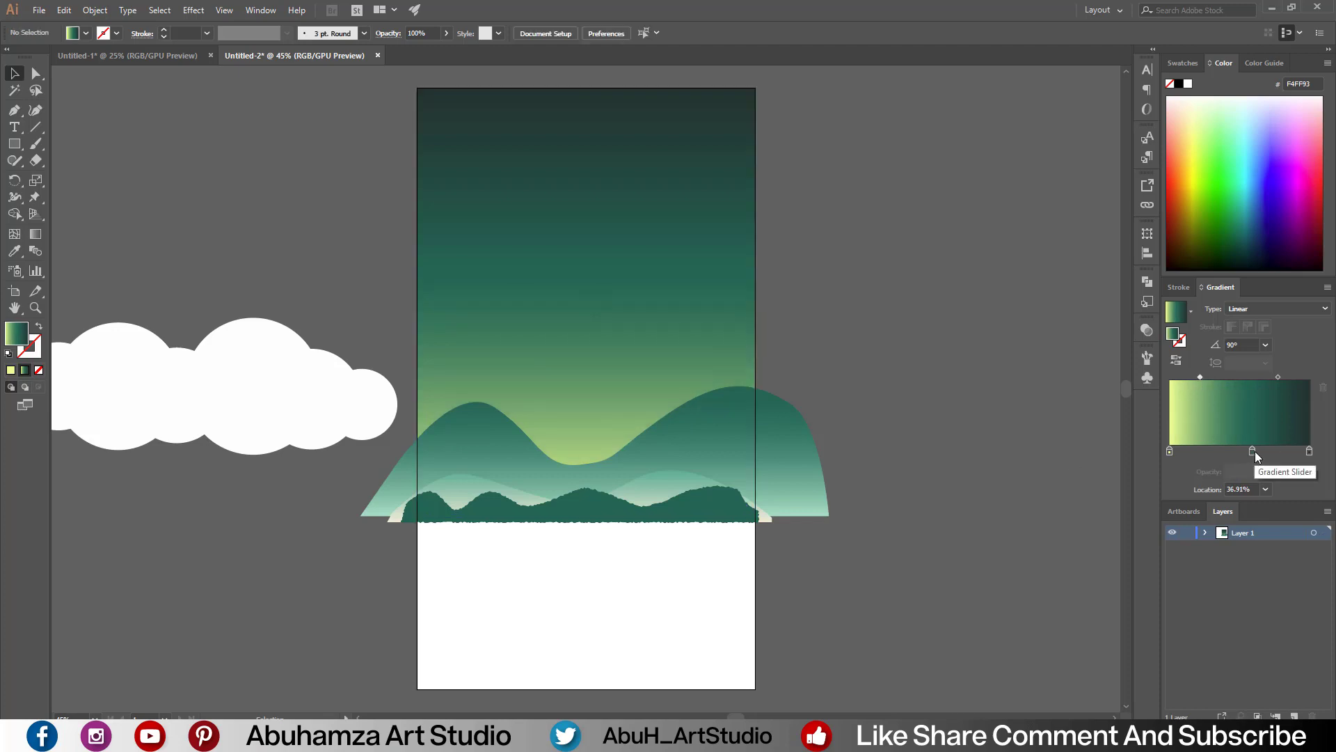
left_click(1246, 61)
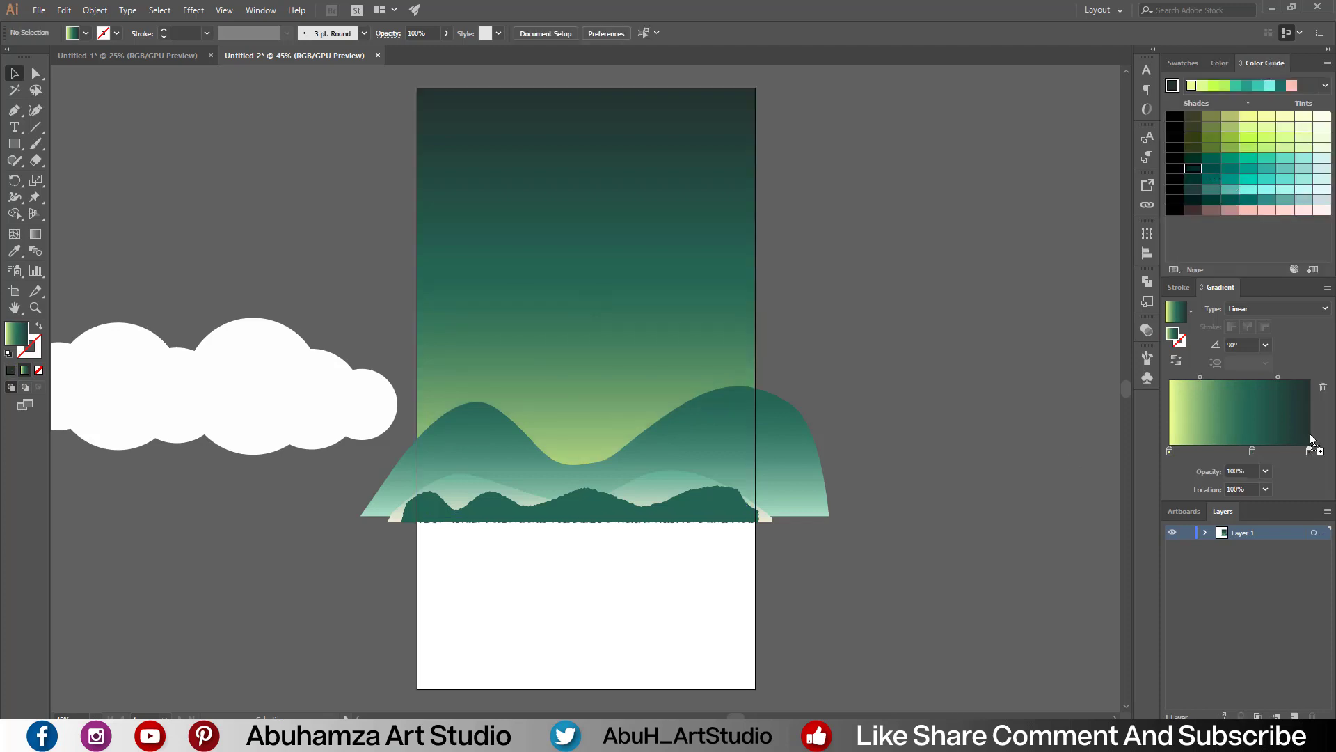
key("ctrl+z")
left_click_drag(1312, 460, 1311, 456)
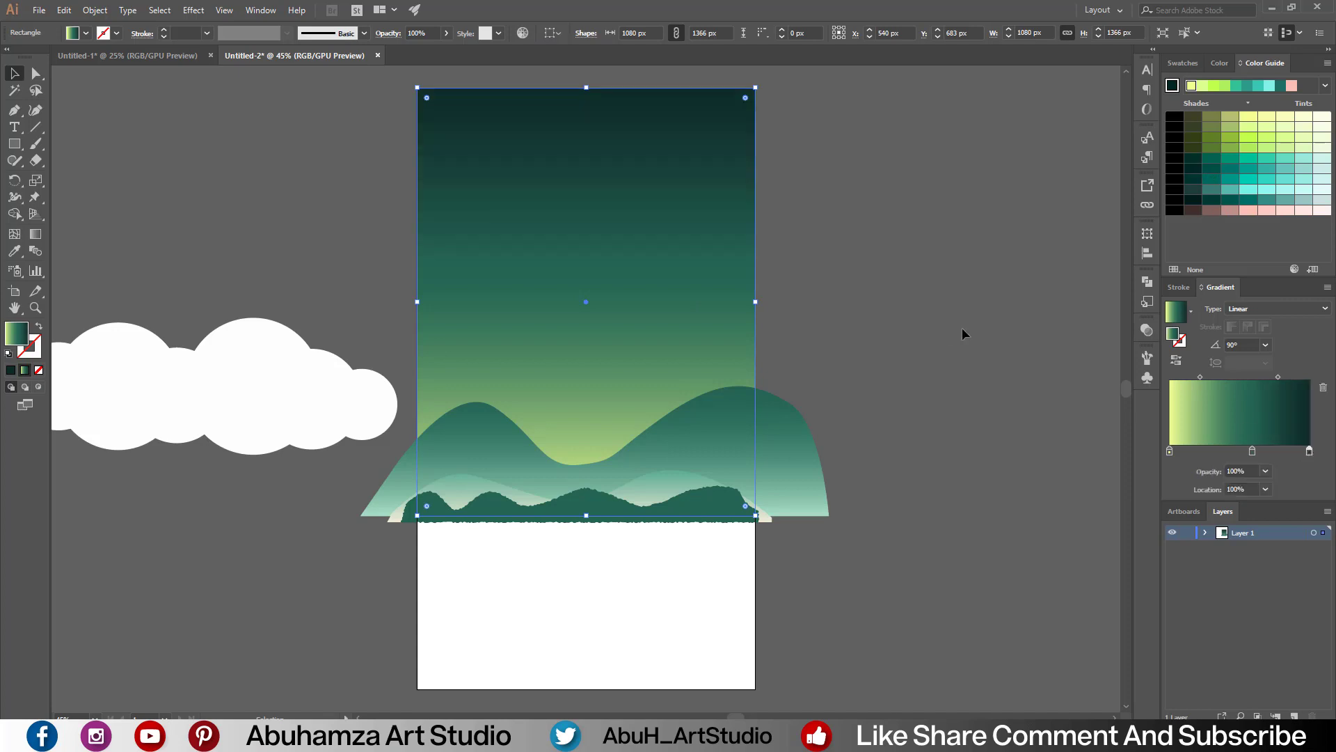
left_click(962, 327)
Step: Draw a large moon circle and move it up into the valley between the hills
left_click_drag(14, 148, 69, 195)
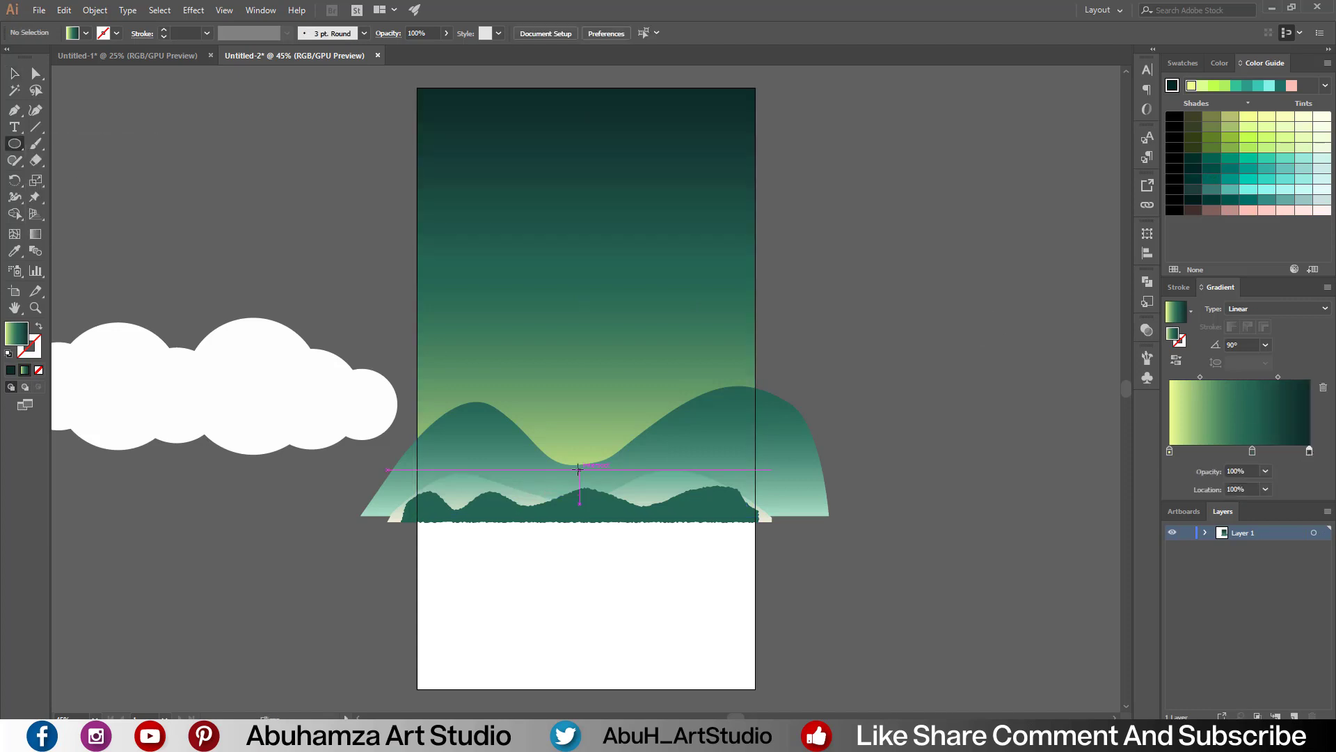
left_click_drag(586, 470, 649, 550)
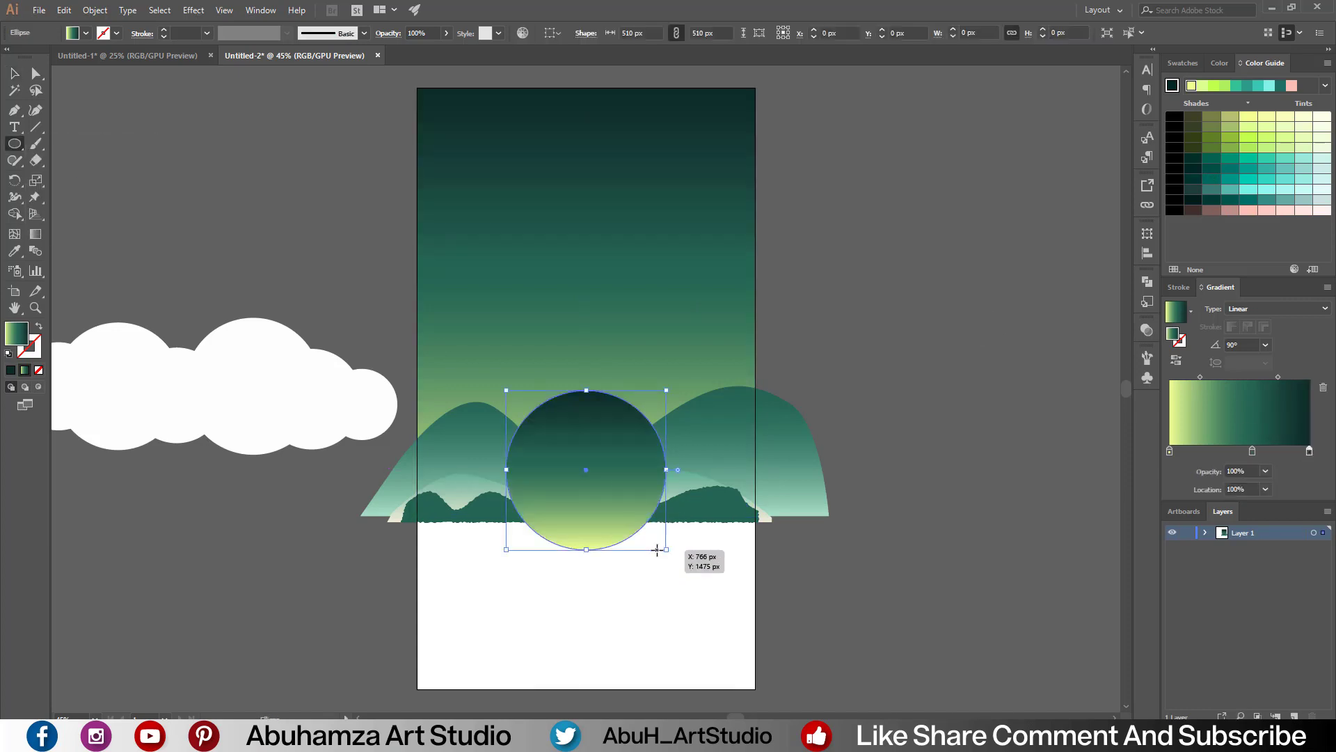
key("v")
left_click(143, 540)
mouse_move(590, 501)
left_mouse_down()
mouse_move(575, 471)
mouse_move(605, 471)
left_mouse_up()
left_click(289, 609)
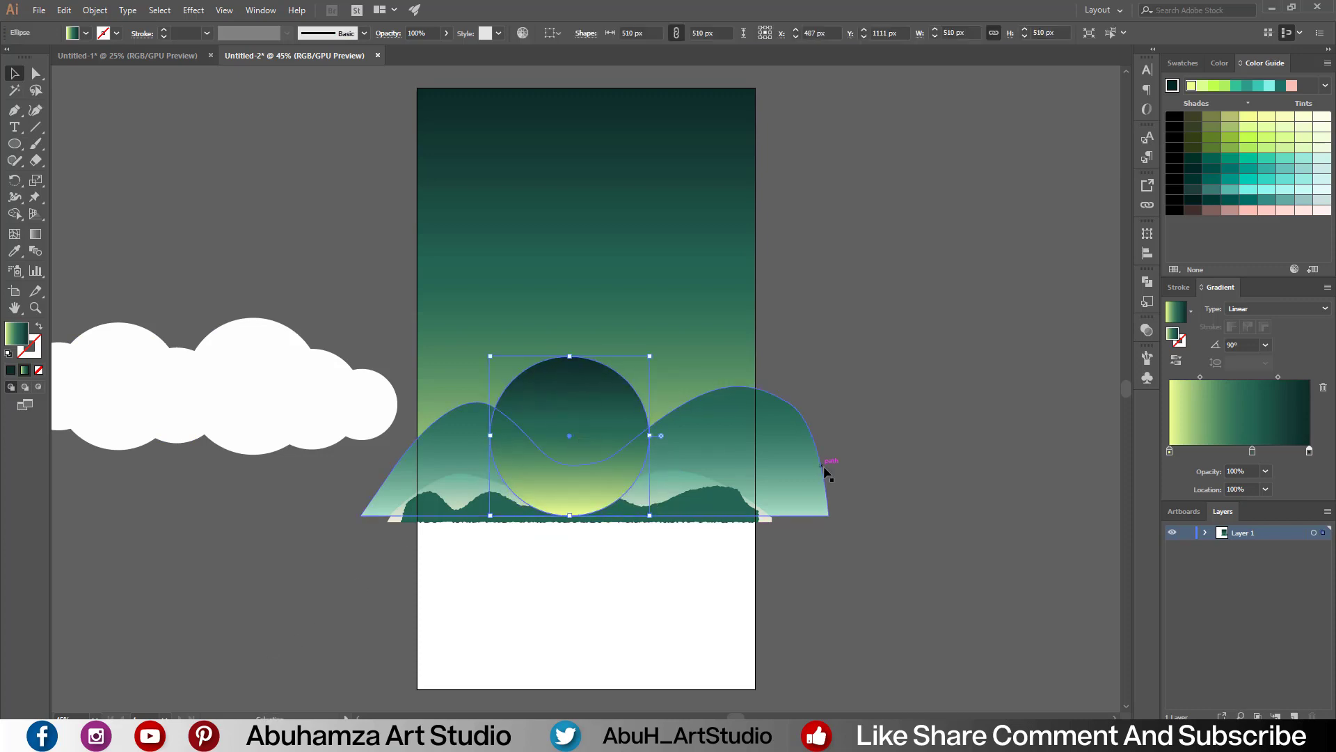
left_click(1218, 64)
Step: Set a gradient stop to FDFFB0, then make the moon a solid FFF6C2 pale yellow fill
left_click(1194, 120)
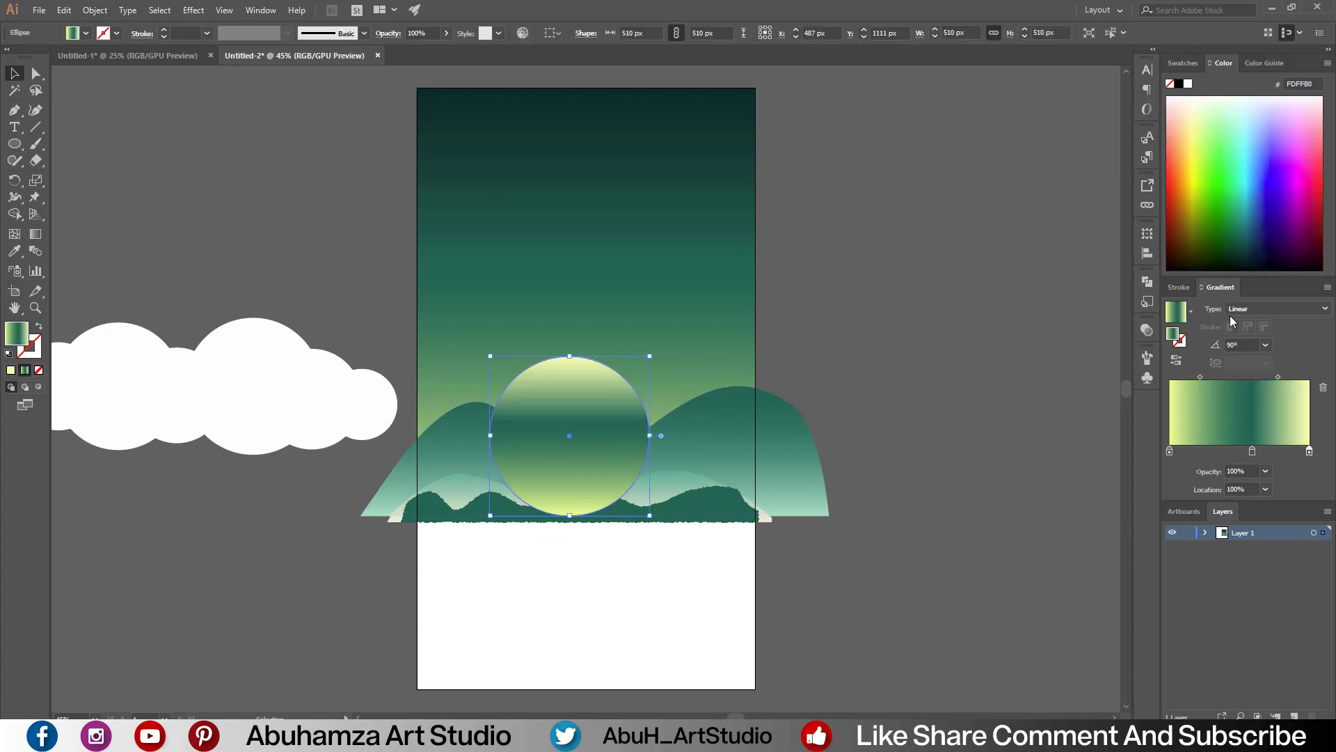
left_click(1183, 63)
double_click(15, 333)
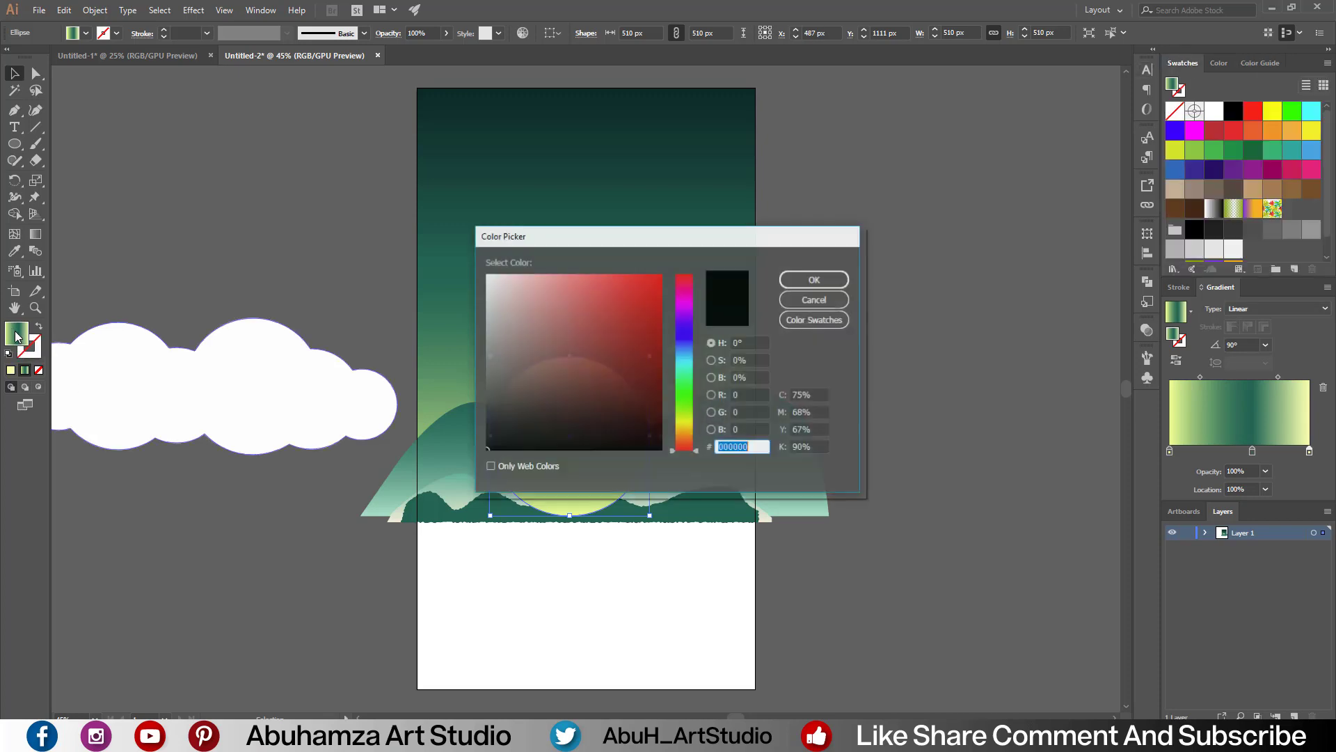
left_click_drag(684, 456, 684, 426)
left_click(528, 272)
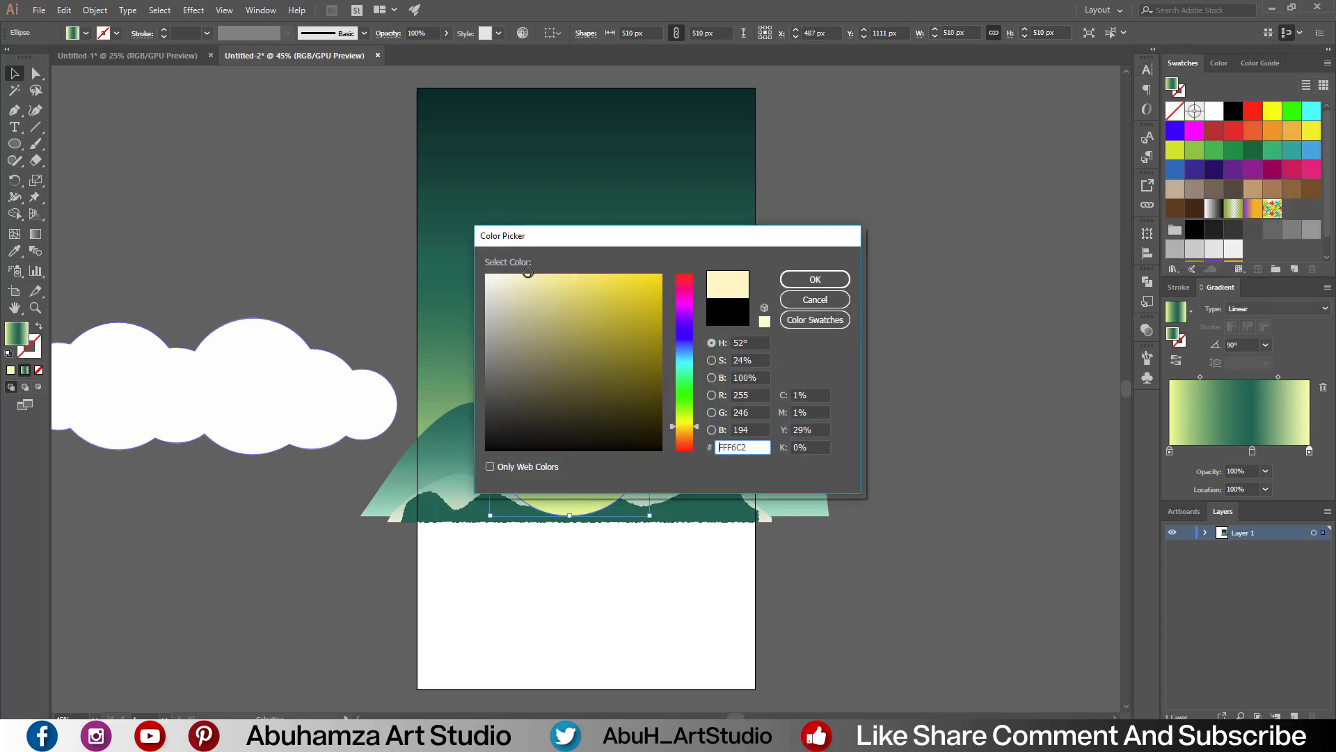
left_click(833, 280)
key("comma")
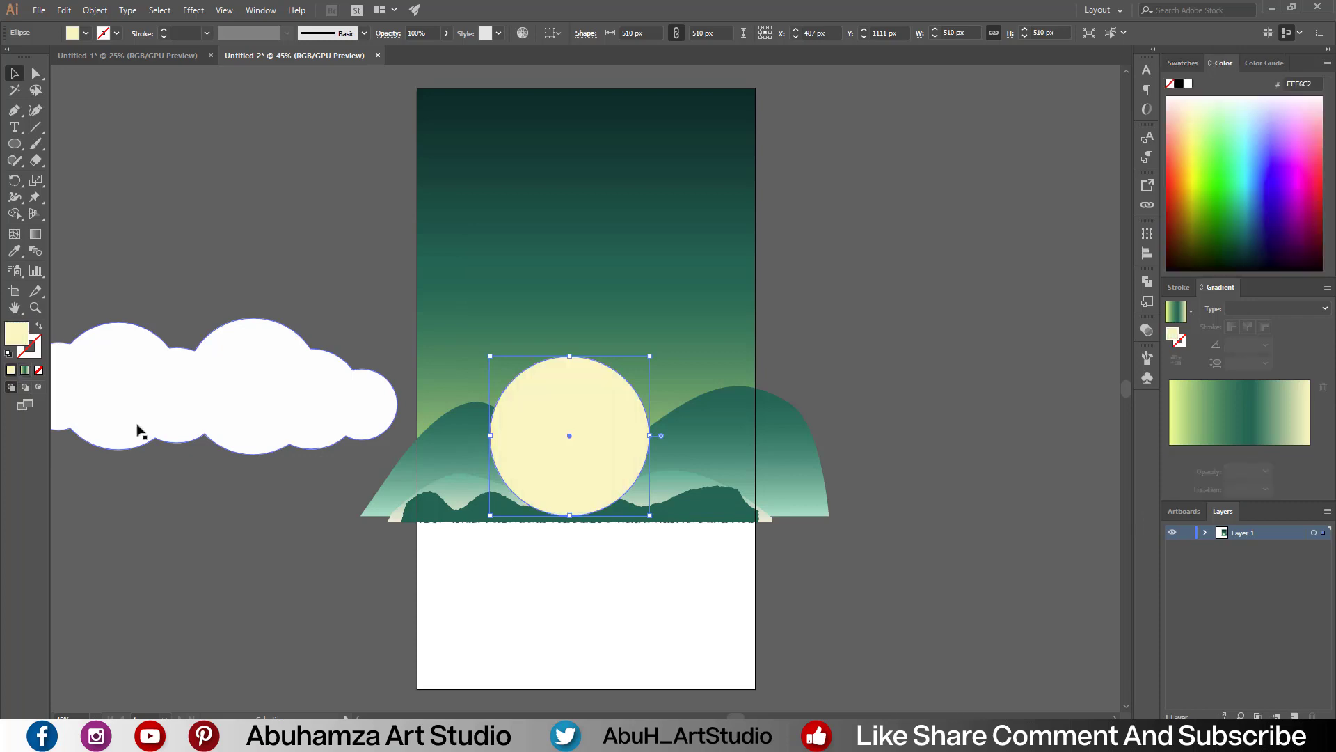
left_click(64, 10)
Step: Copy the pale yellow moon and paste the copy exactly in front of it
left_click(104, 82)
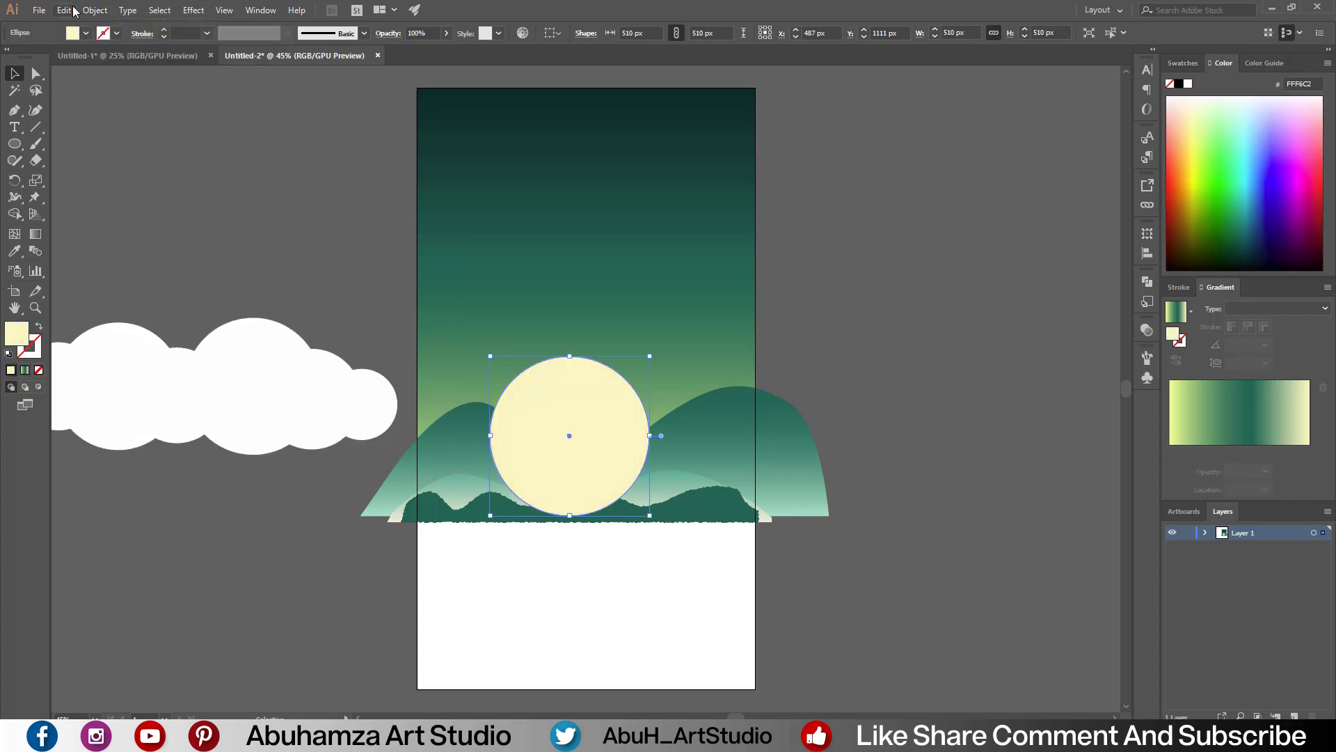
left_click(64, 10)
left_click(105, 96)
key("ctrl+z")
left_click(64, 10)
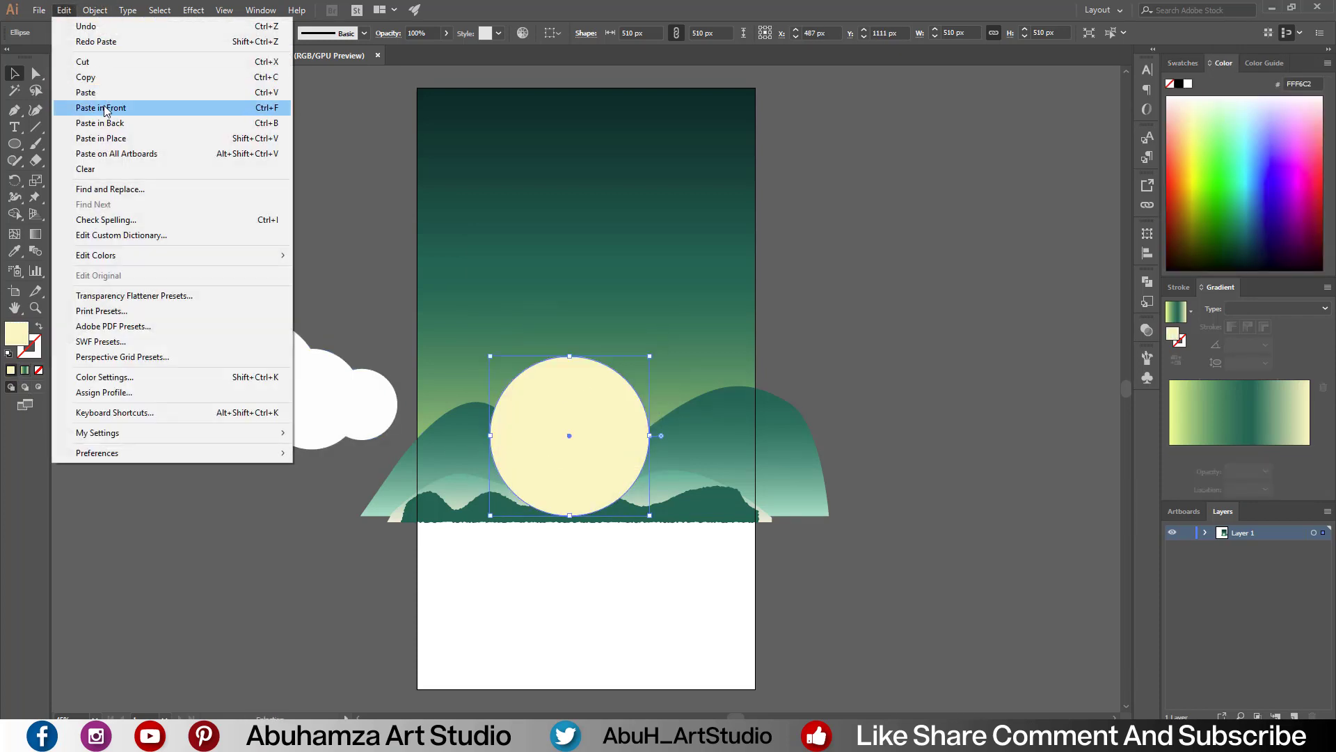
left_click(105, 109)
left_click(1203, 533)
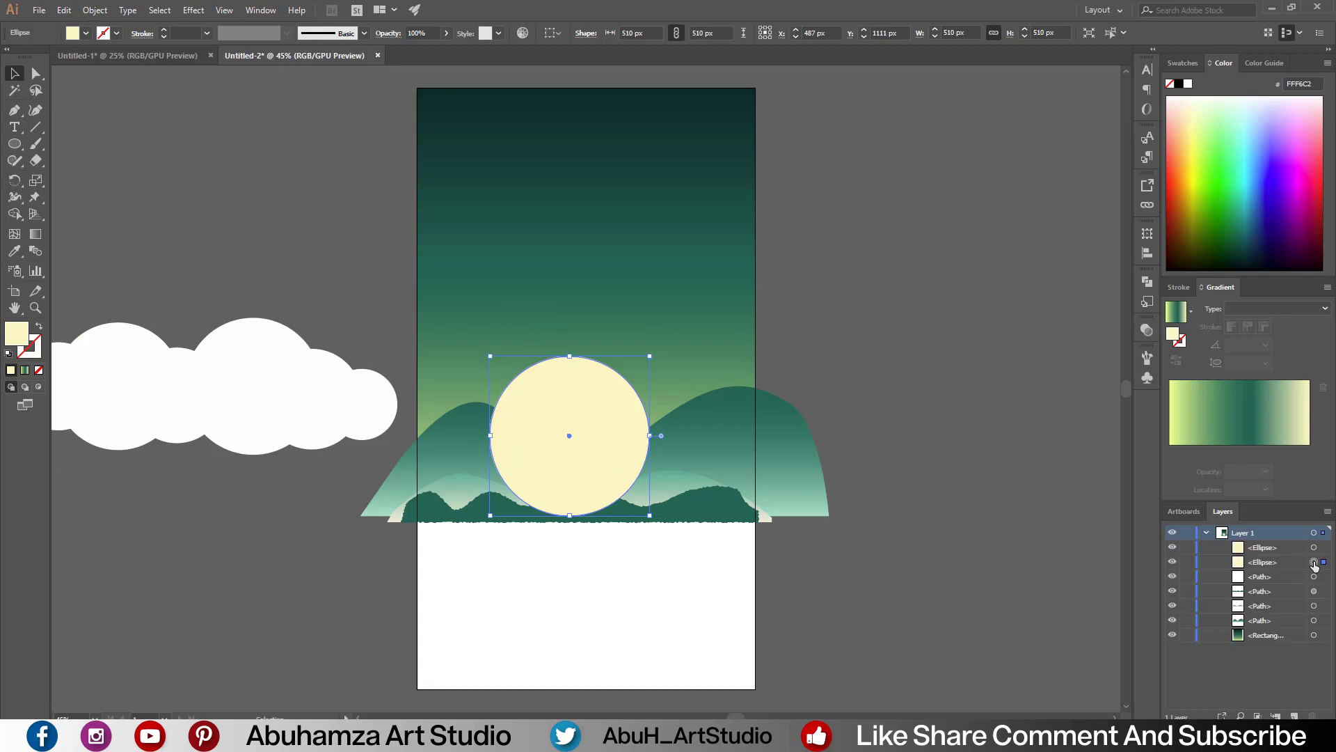
Step: Apply a Gaussian Blur of about 25 px to the moon copy
left_click(193, 10)
left_click(390, 250)
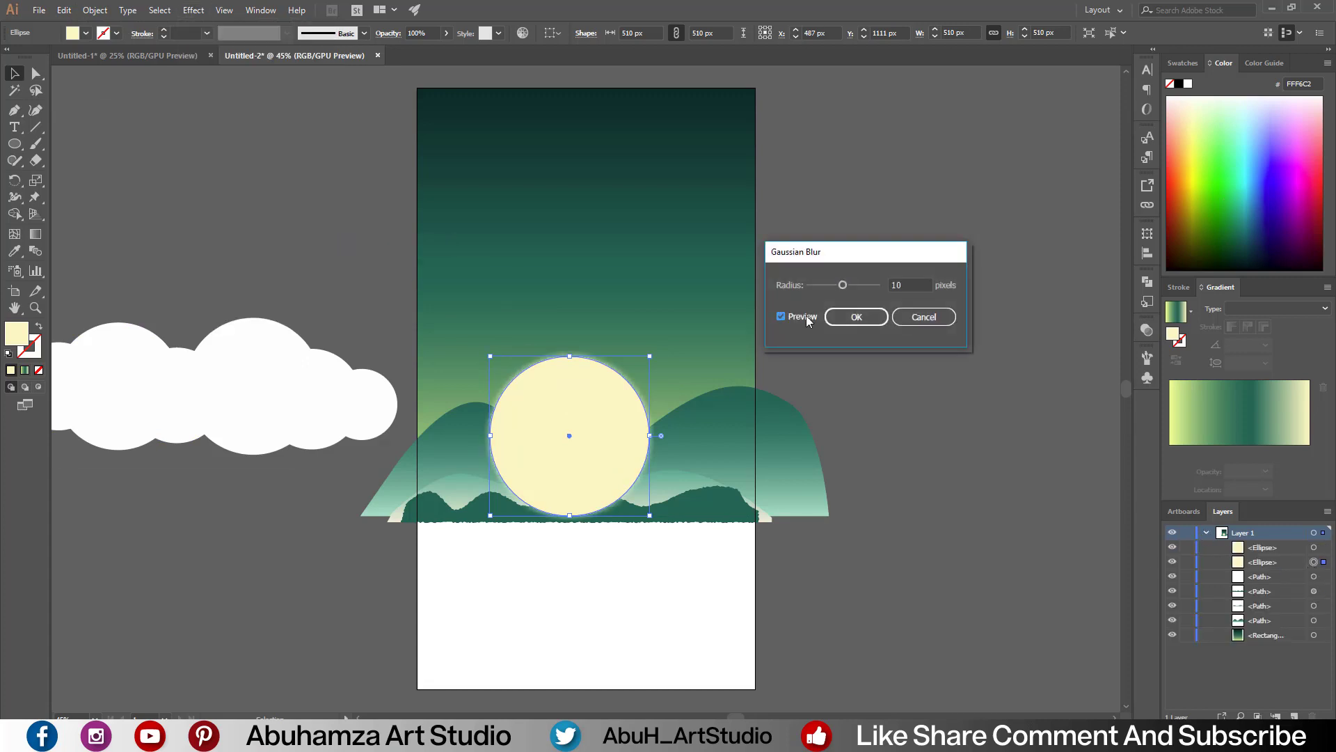
left_click_drag(845, 285, 849, 285)
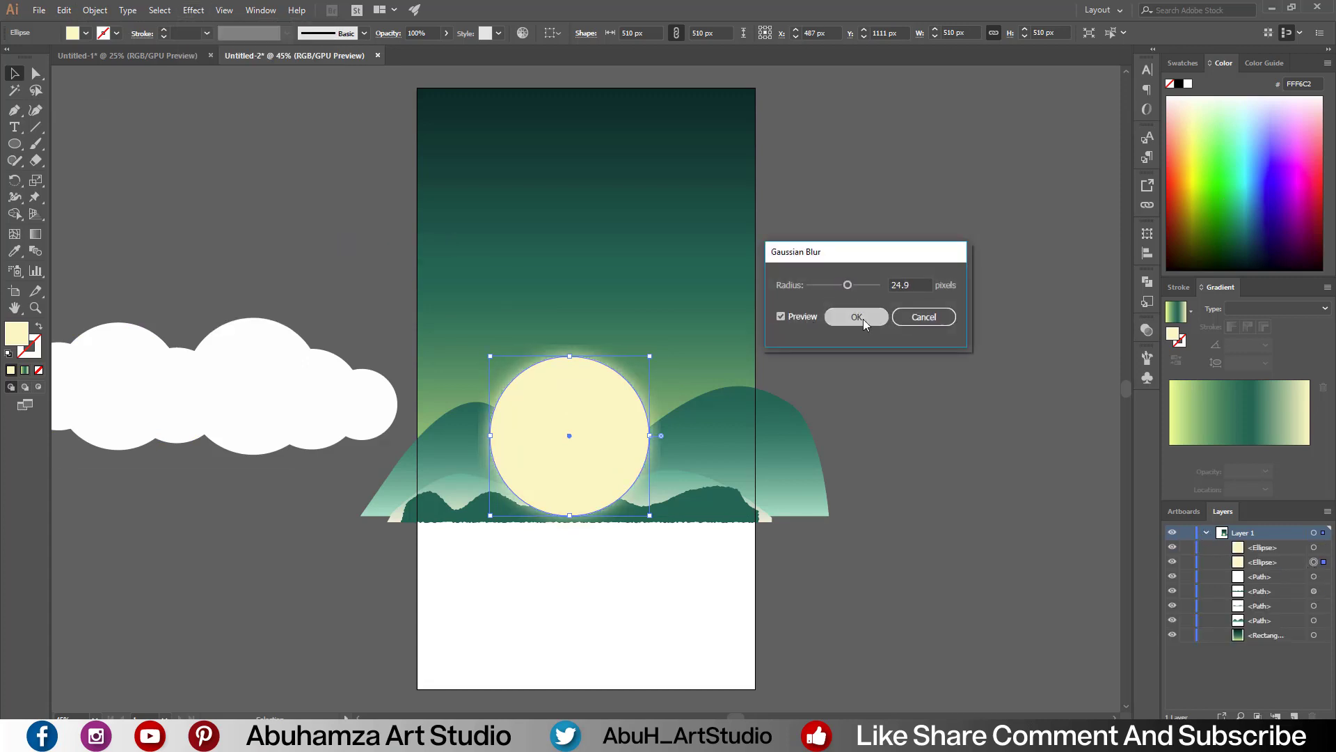
left_click(856, 316)
Step: Set the blurred moon's blend mode in the Transparency panel and check the glow
left_click(1147, 330)
left_click(1007, 344)
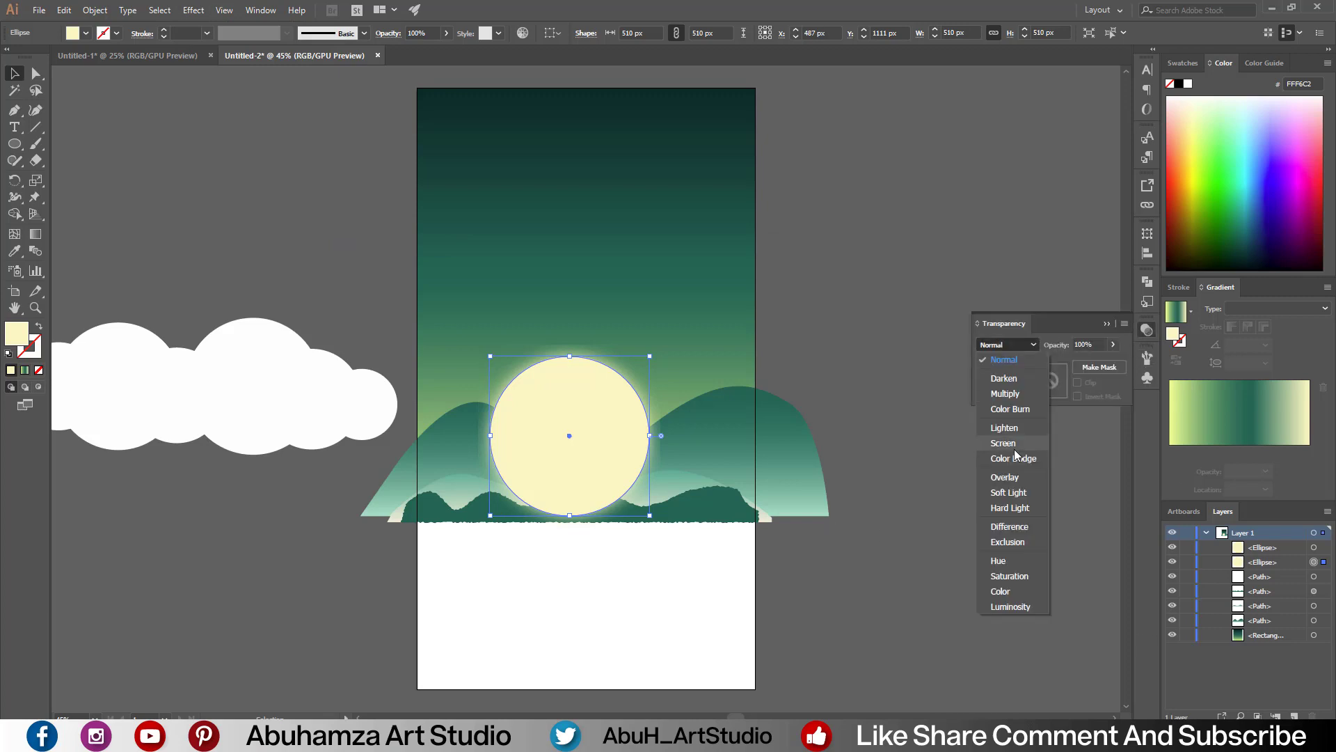
key("Escape")
left_click(999, 513)
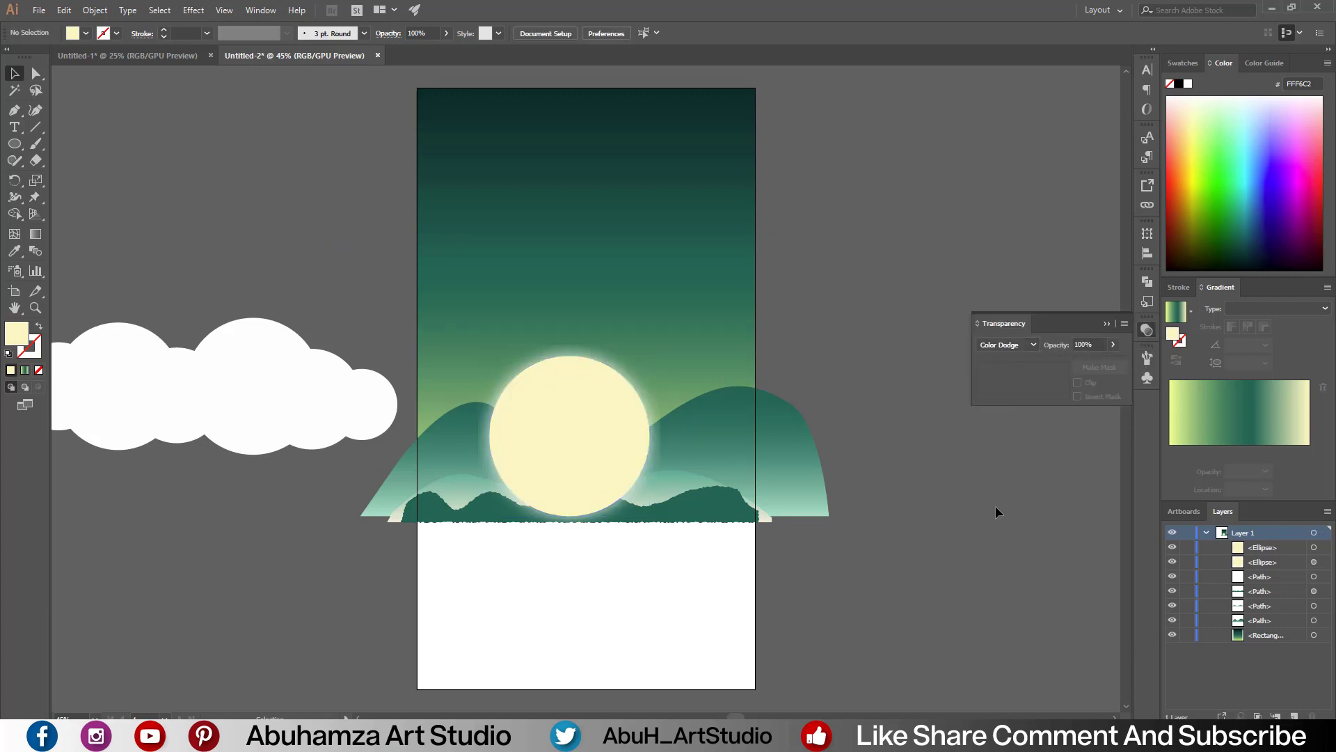
left_click(585, 433)
left_click(1110, 326)
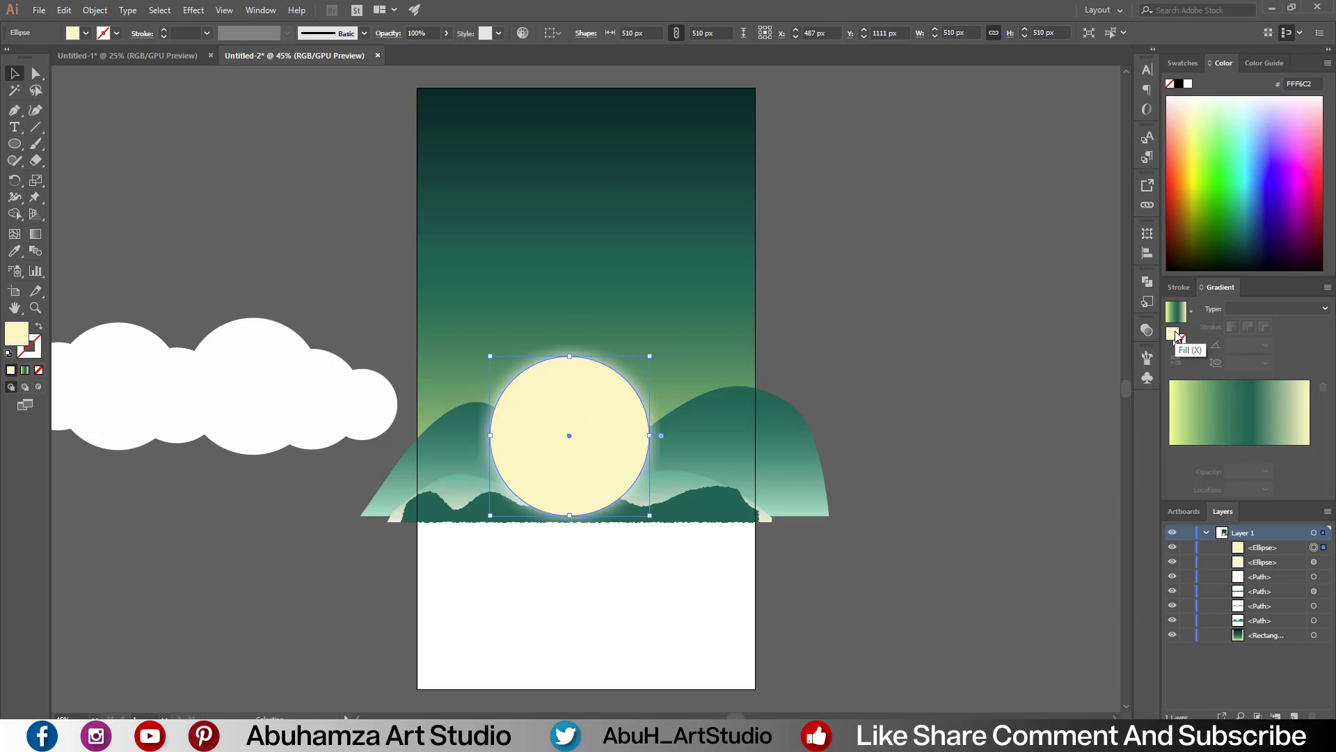
Step: Give the moon a radial gradient with a white end stop moved to about 70%
left_click(1279, 431)
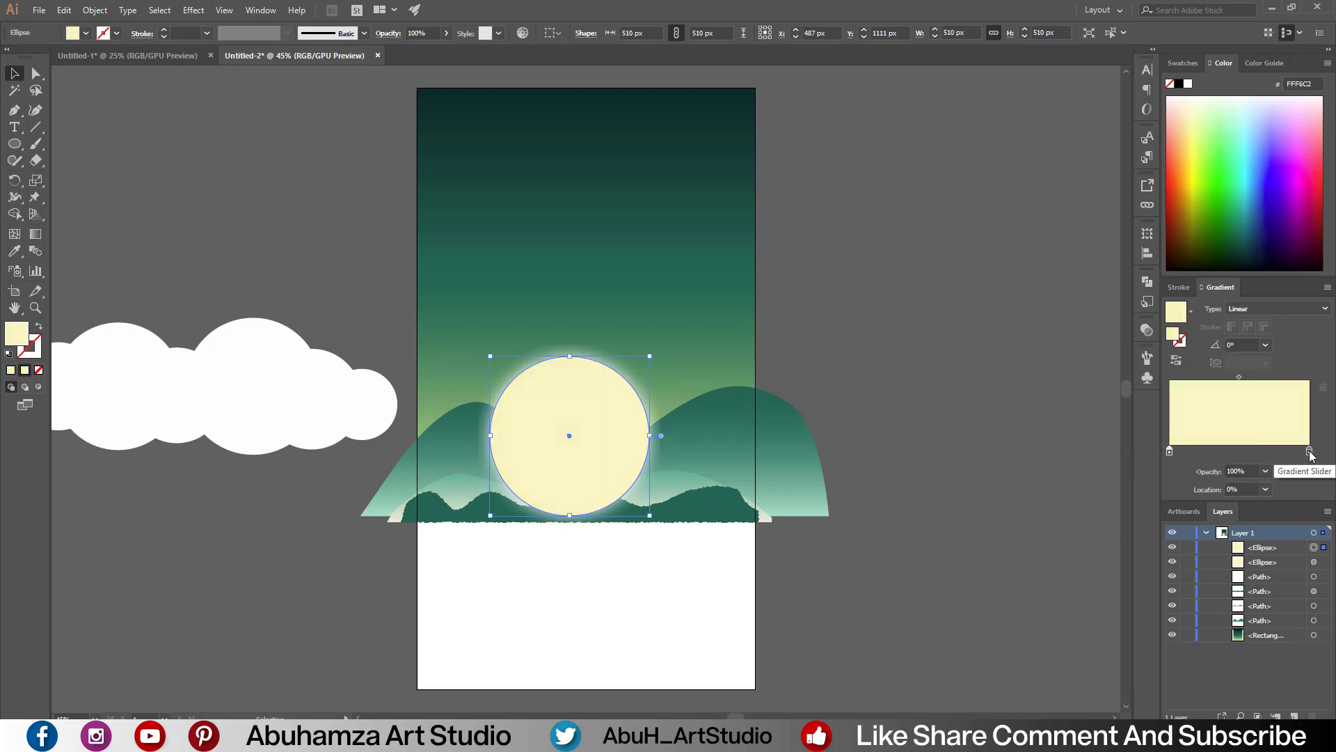
double_click(1309, 451)
left_click(1160, 573)
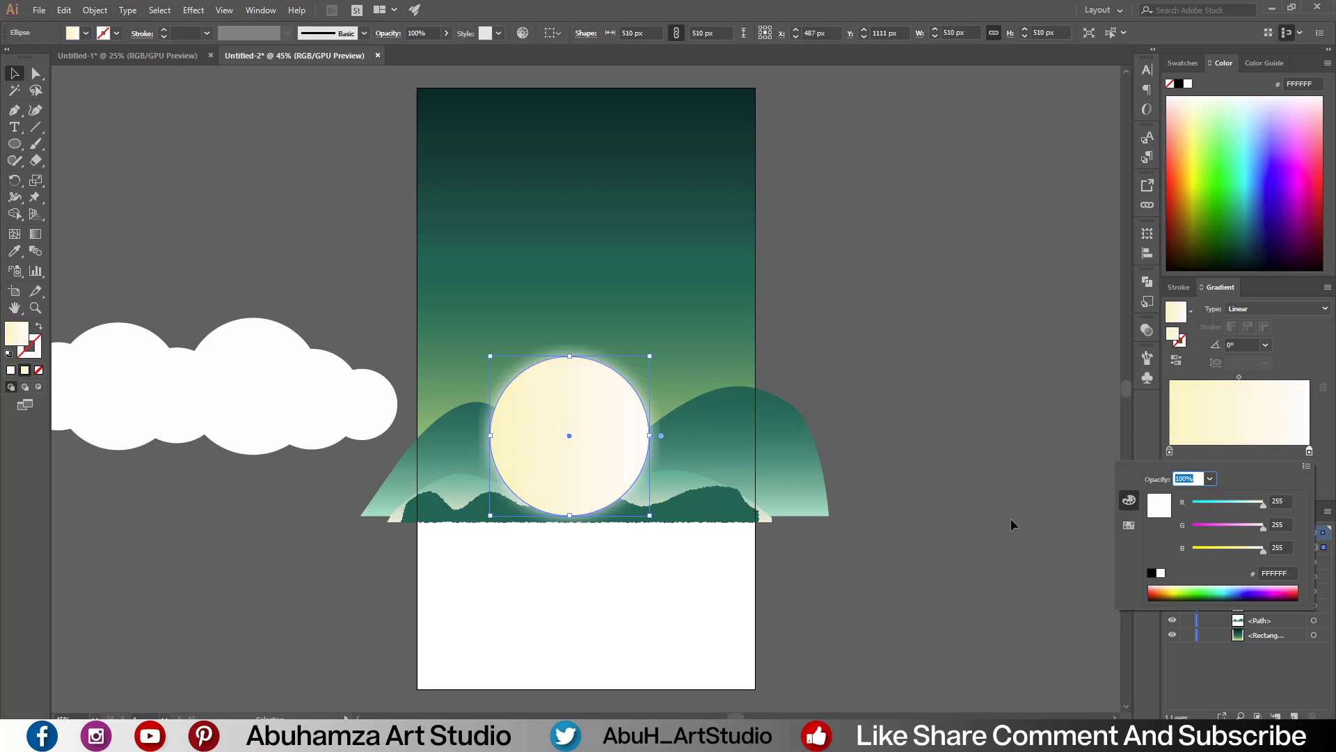
left_click(1281, 308)
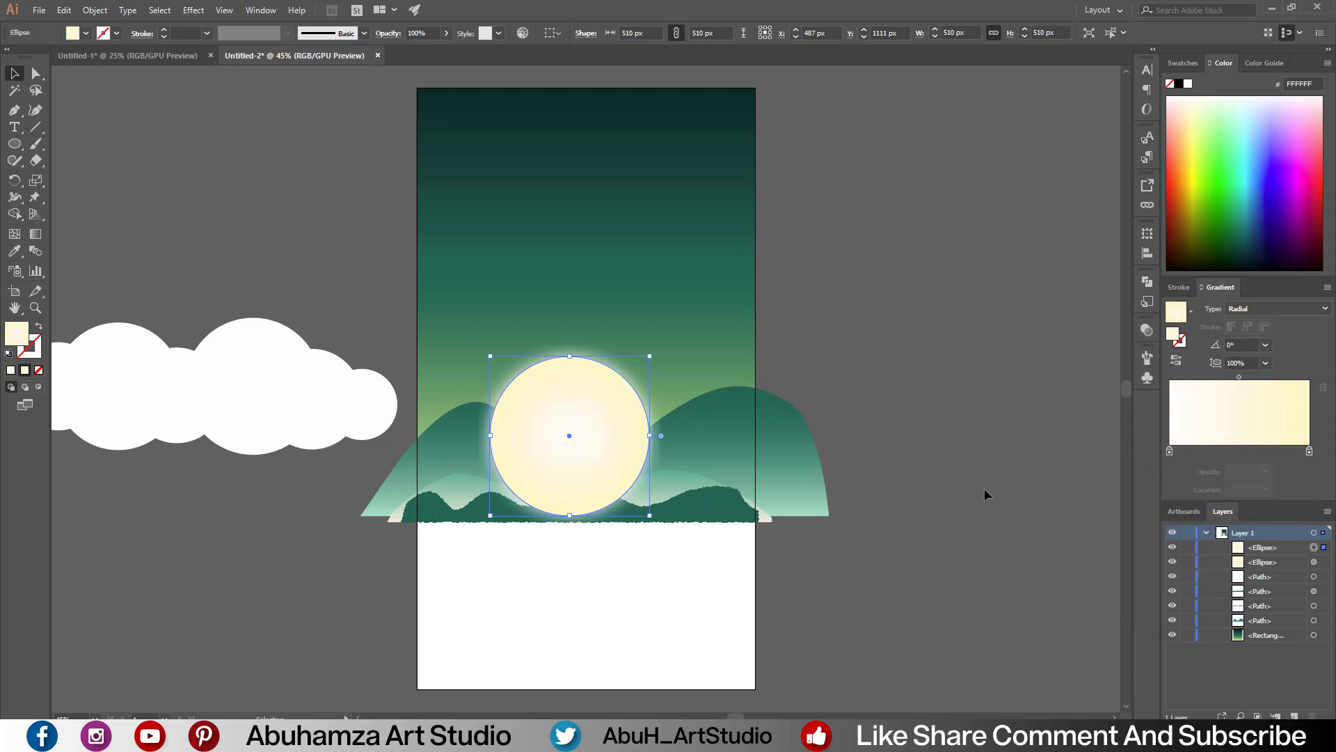
left_click_drag(1309, 455, 1273, 451)
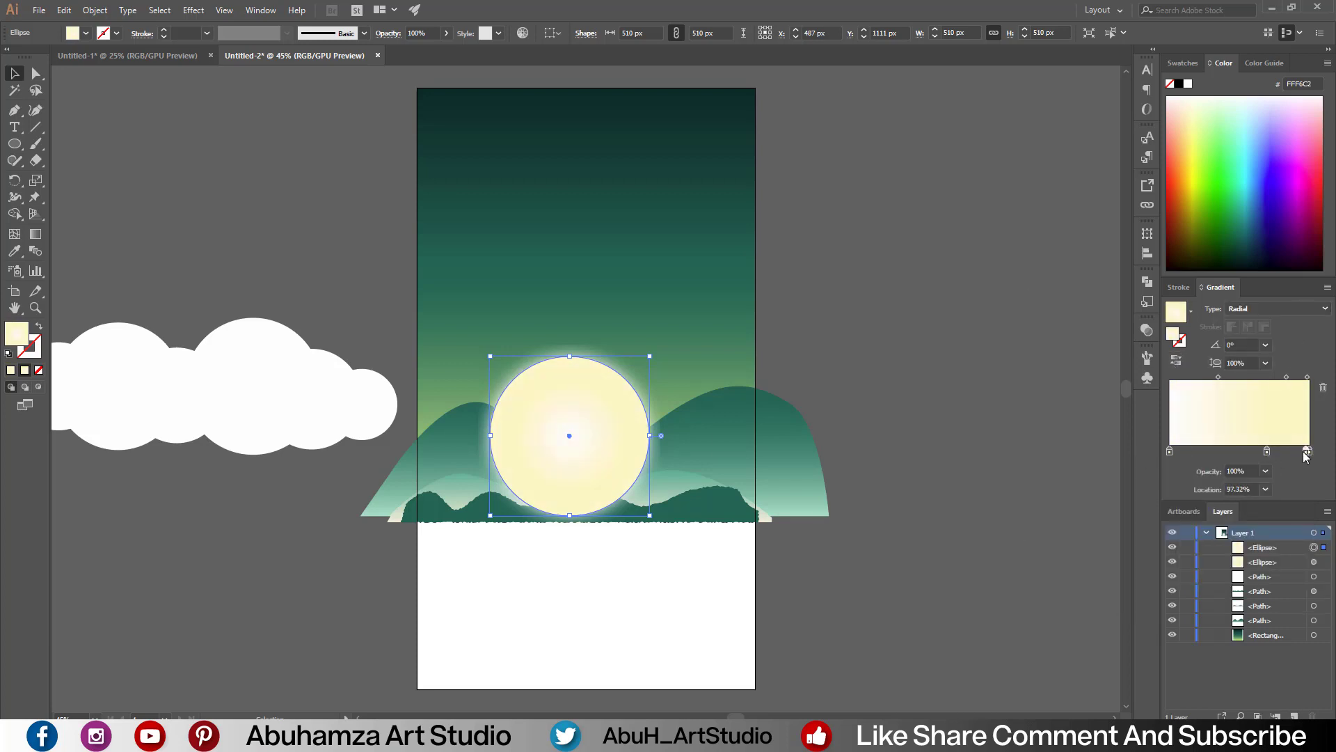
Step: Darken the outer gradient stop slightly with black in CMYK mode
double_click(1308, 451)
left_click(1306, 465)
left_click(1253, 513)
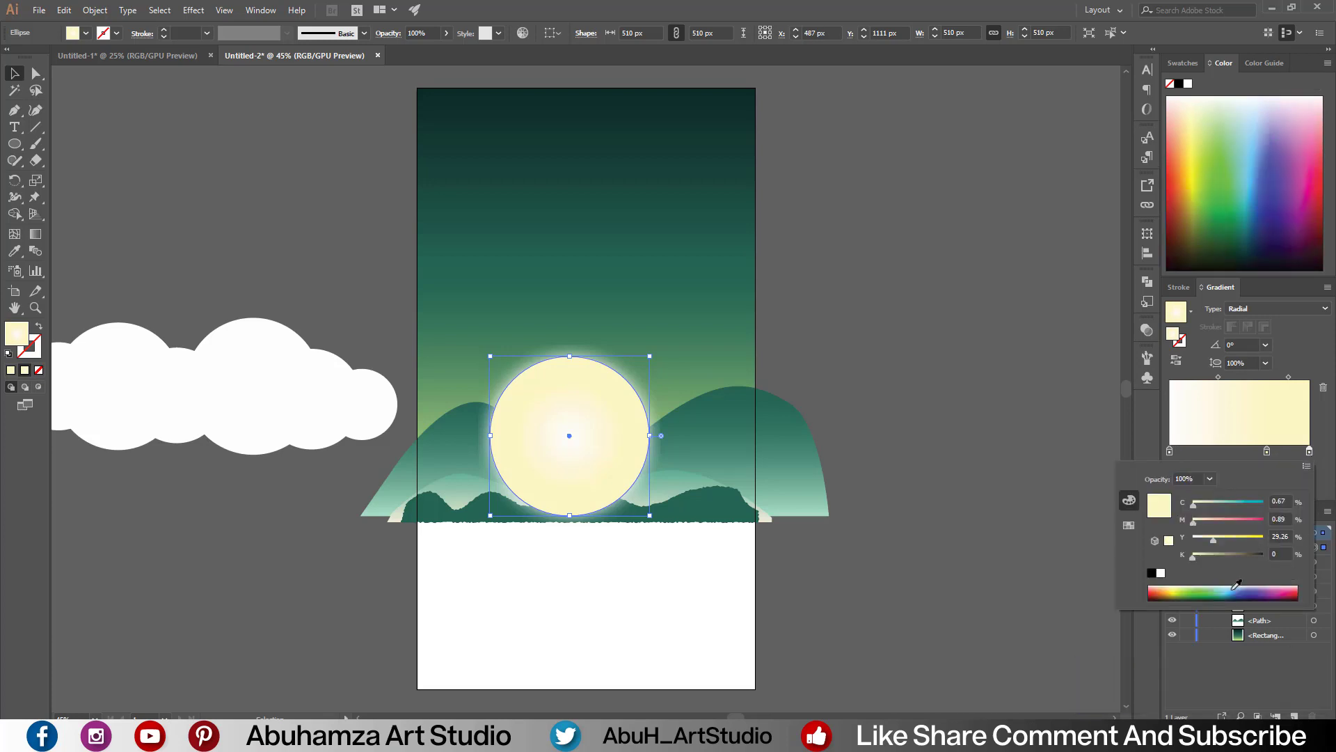
left_click_drag(1193, 556, 1204, 555)
Step: Shift the radial gradient's centre up and left with the Gradient tool, then select the lower hill
left_click(36, 233)
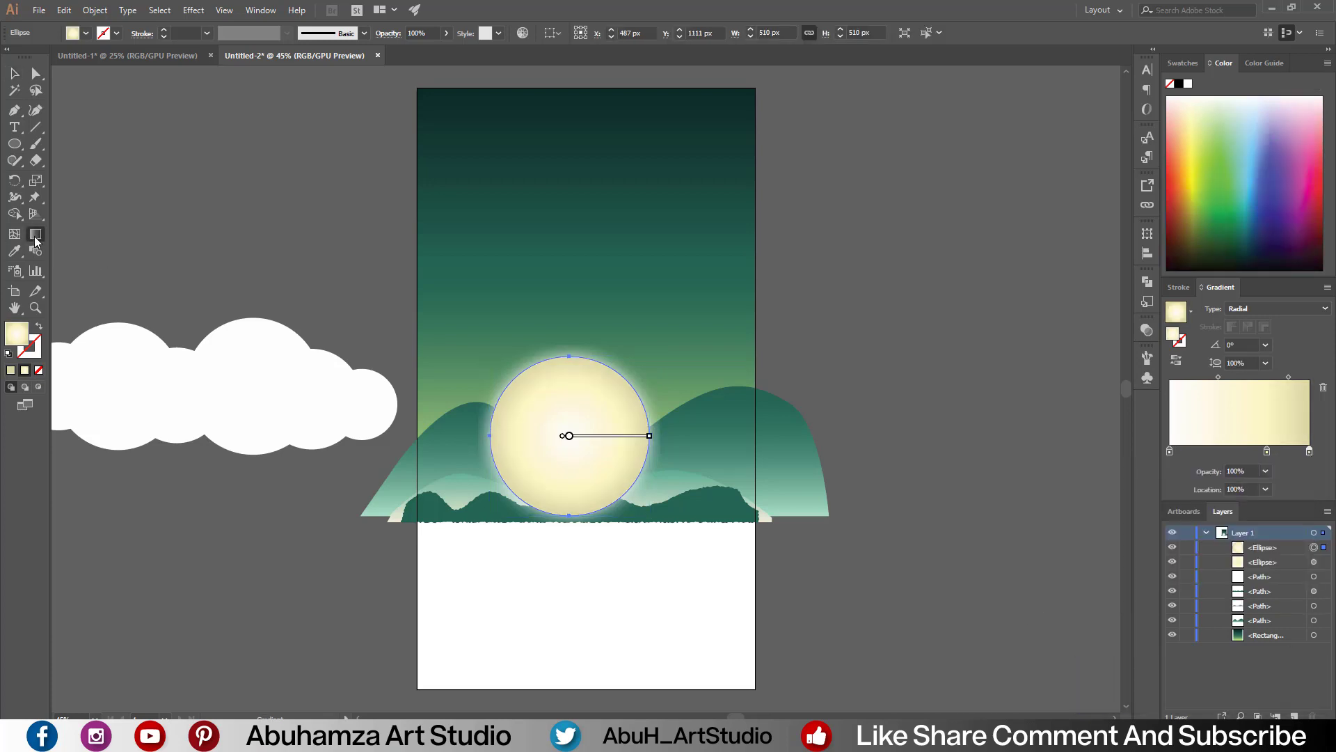
left_click_drag(569, 435, 557, 421)
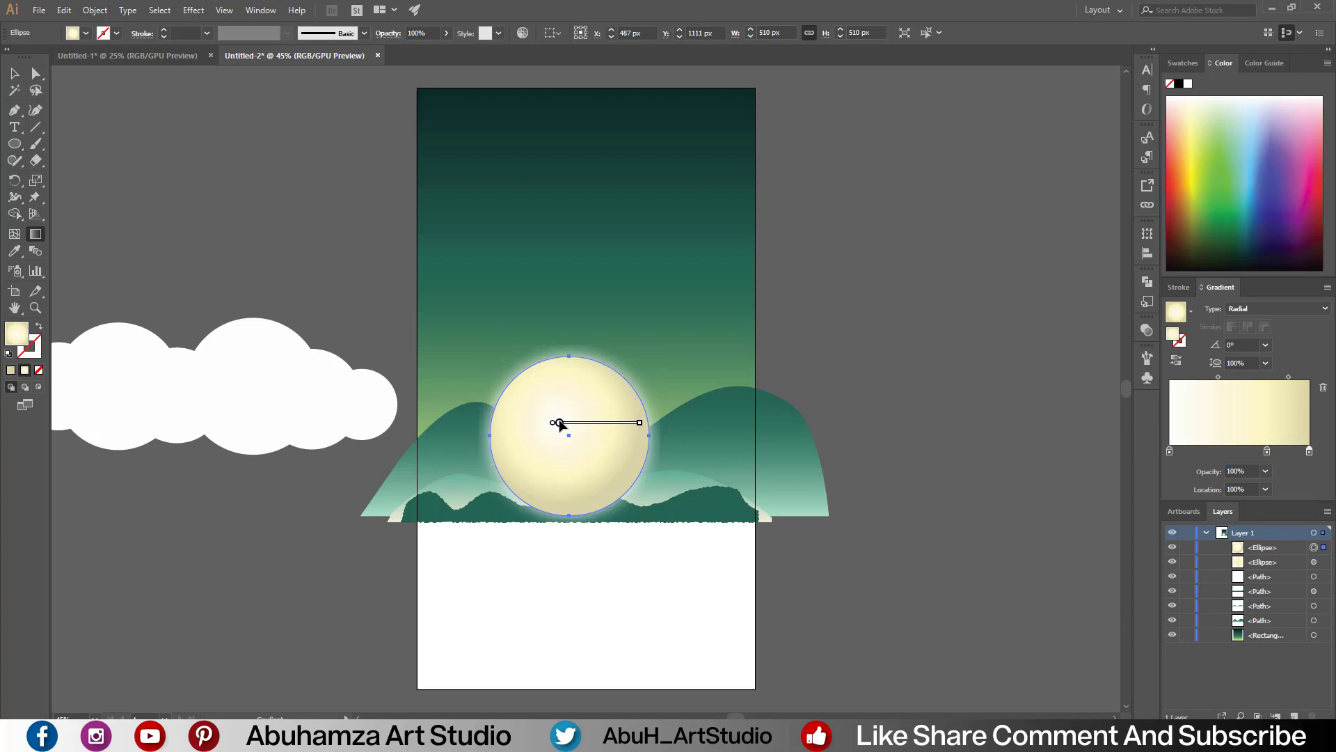
left_click(14, 73)
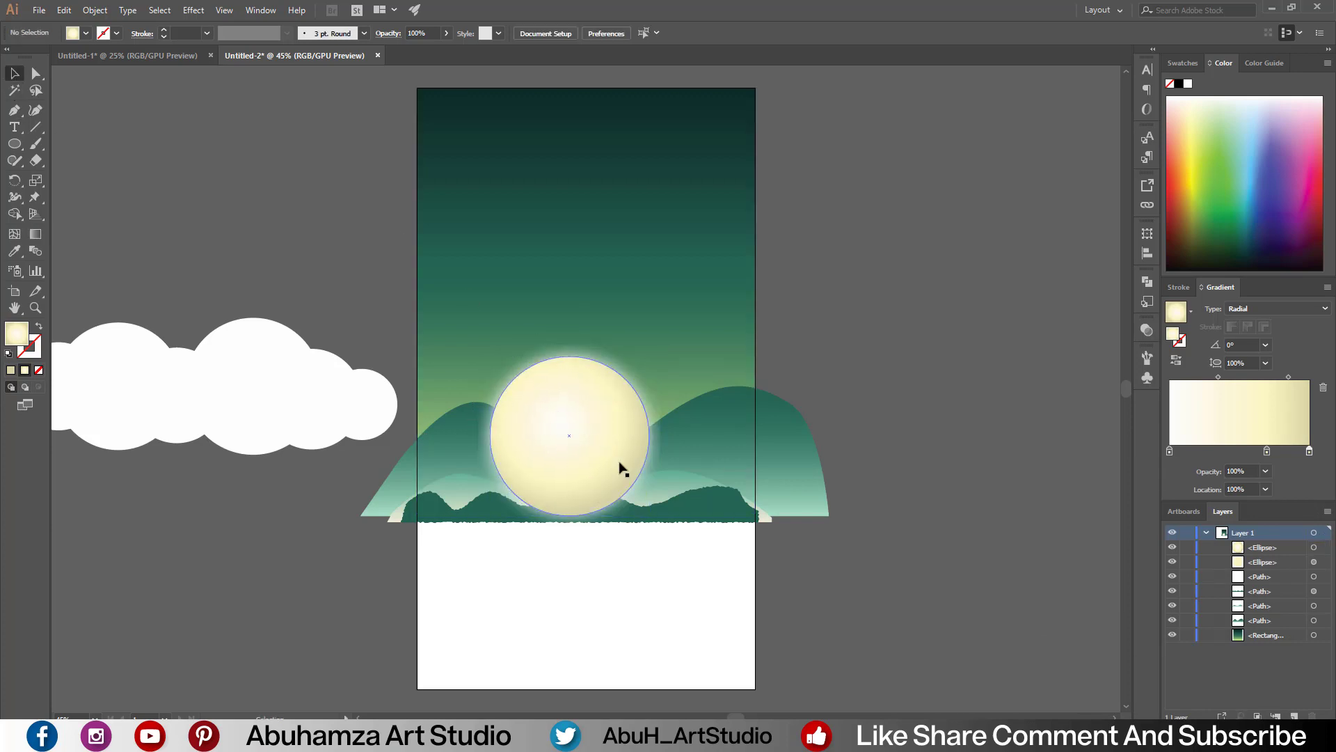
left_click(461, 481)
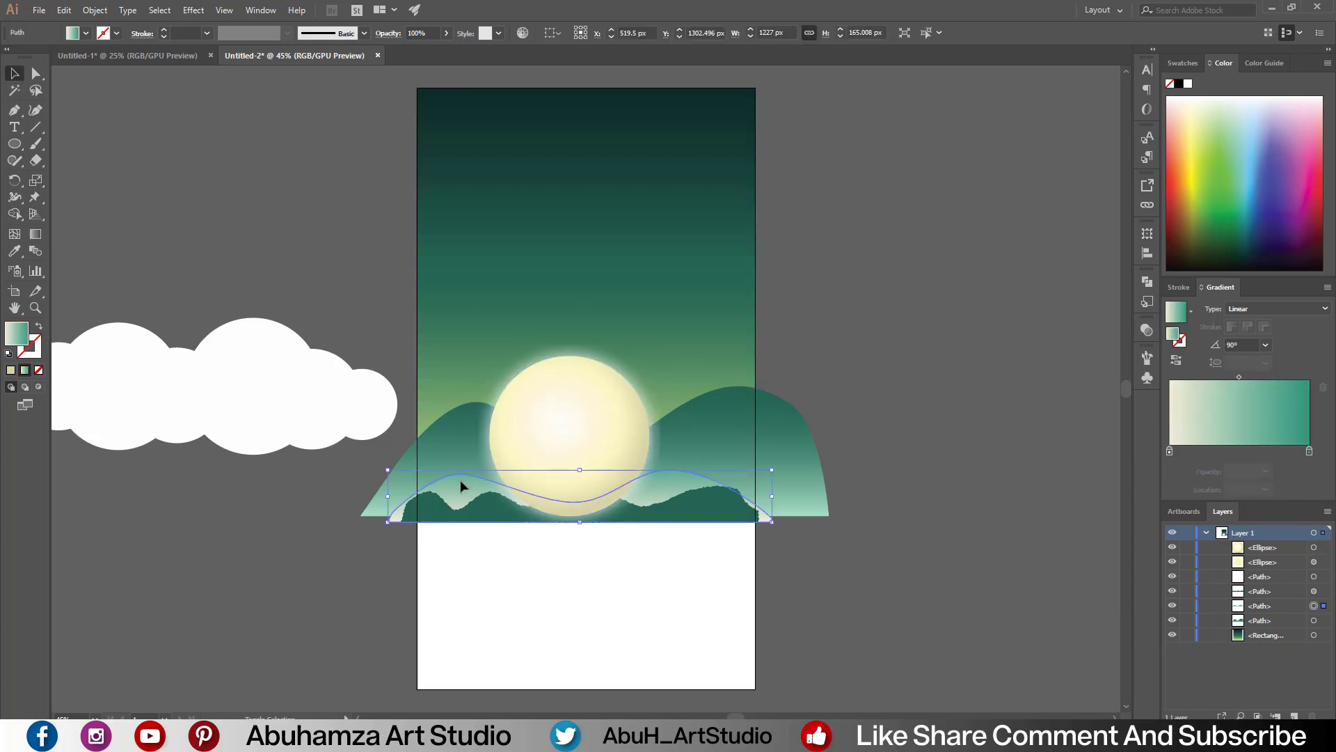
Step: Bring both lower hill shapes to the front, over the moon's lower edge
left_click(460, 480, "shift")
right_click(478, 515)
left_click(661, 437)
left_click(987, 376)
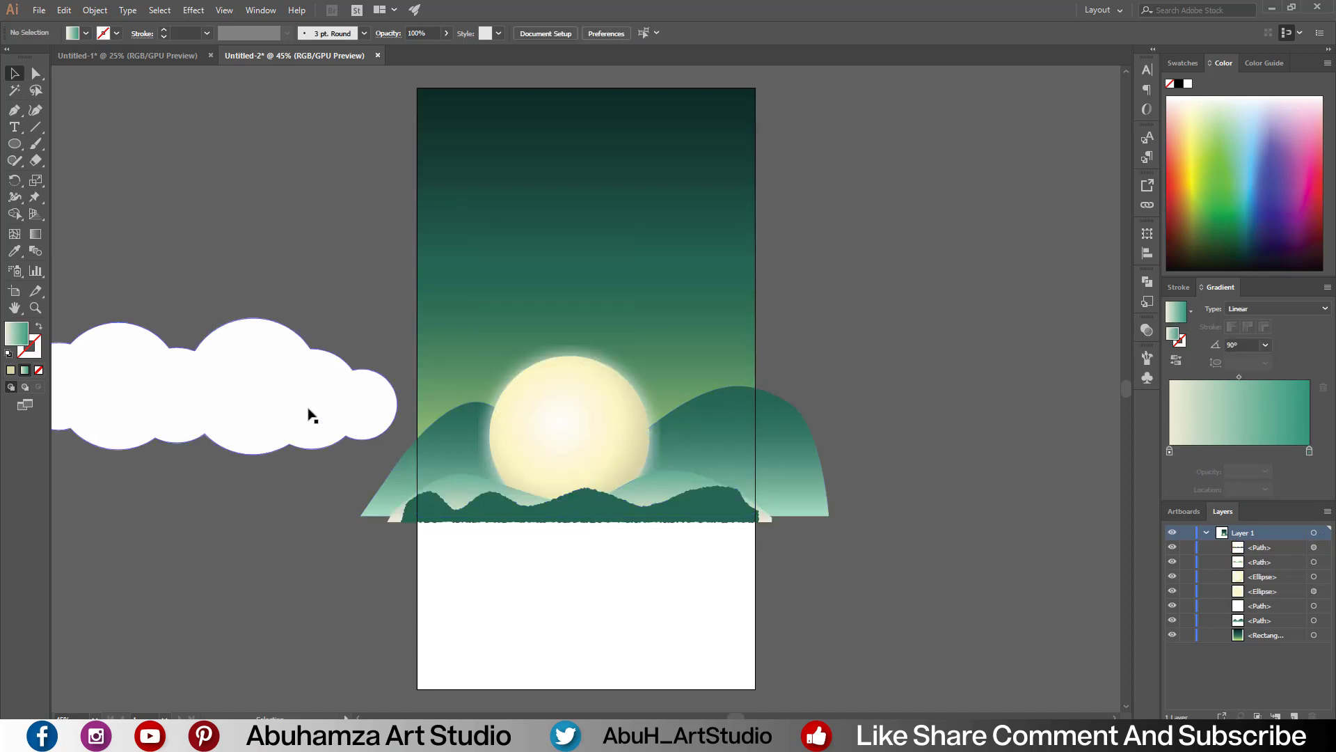
Step: Make the big back mountain's gradient start pale yellow from the Color Guide
left_click(722, 426)
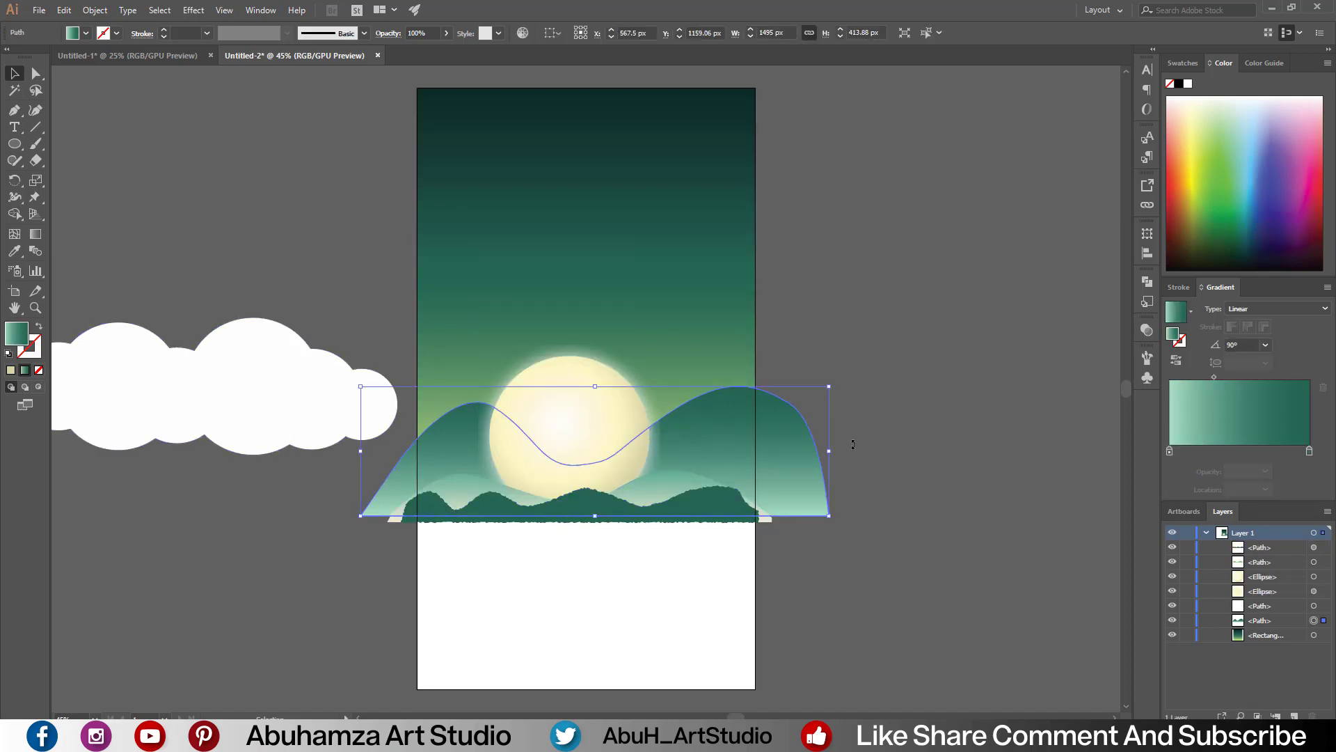
left_click_drag(1213, 376, 1220, 377)
left_click(1264, 63)
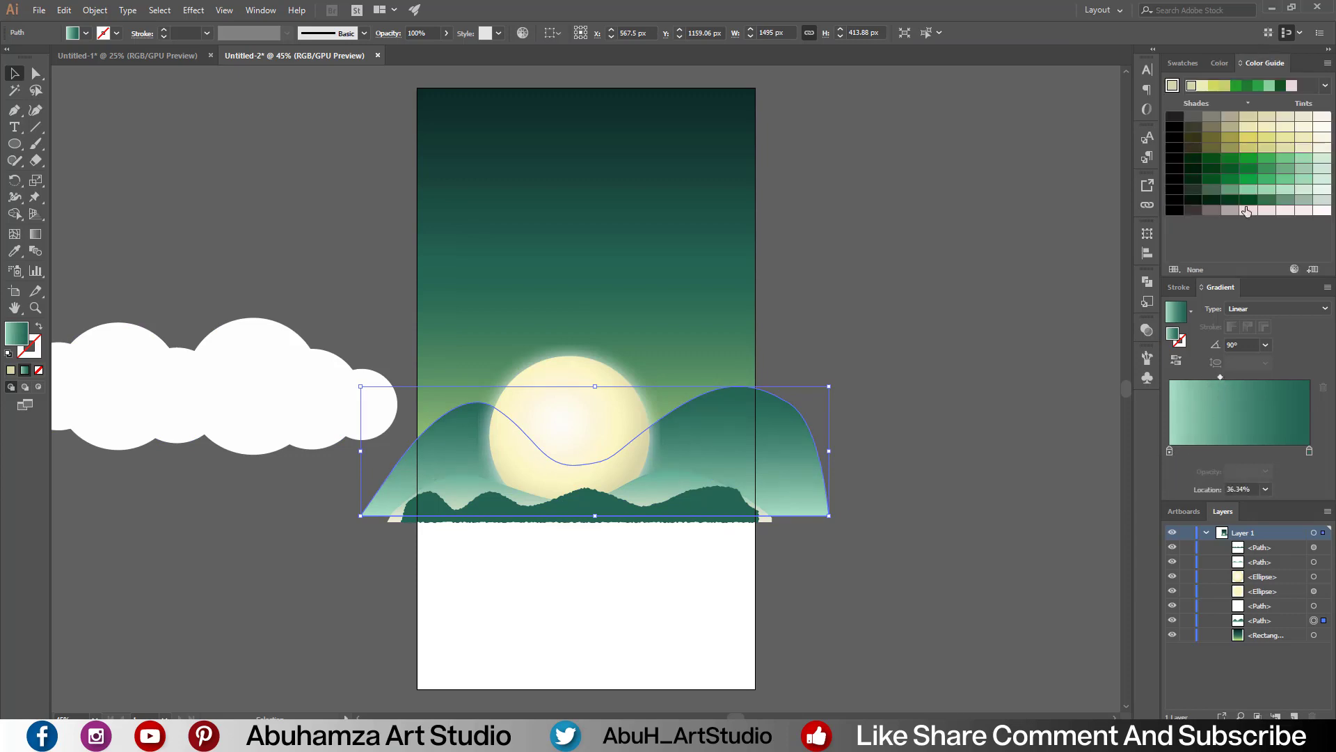
left_click(1171, 453)
left_click(1286, 137)
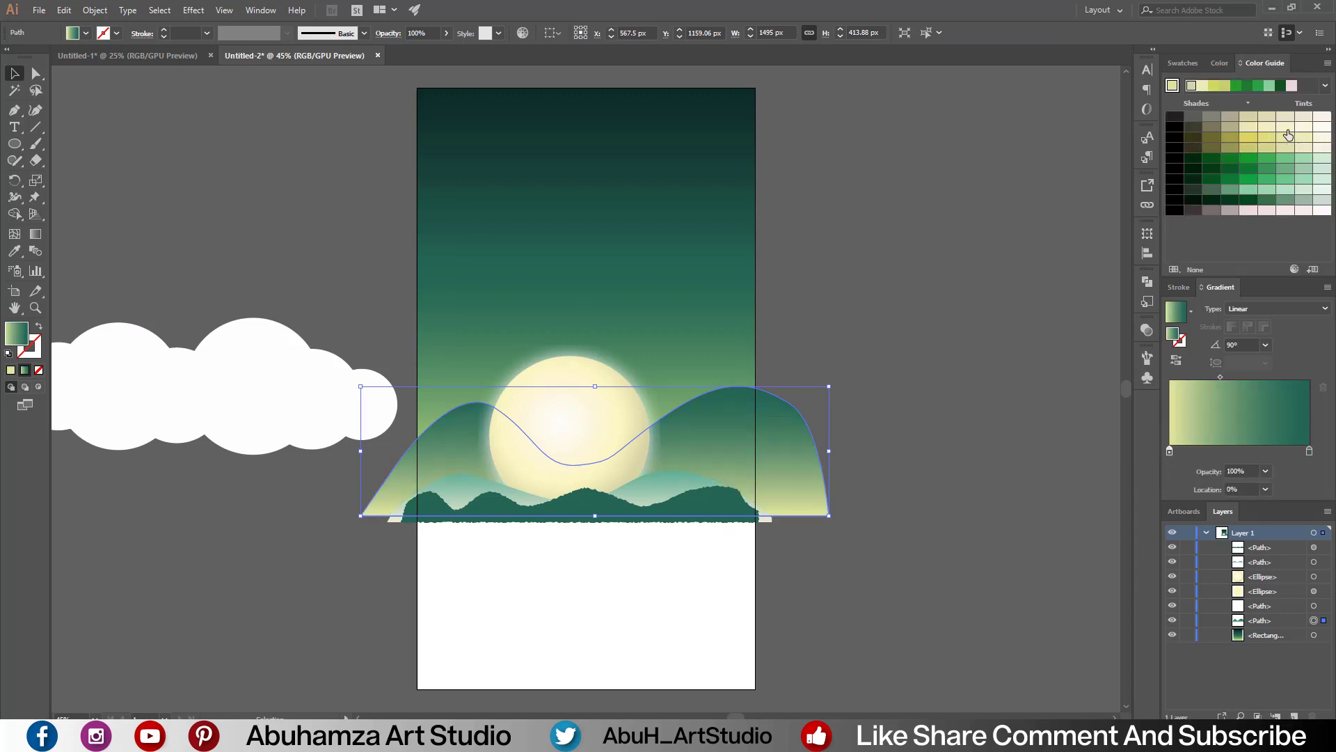
left_click(1014, 330)
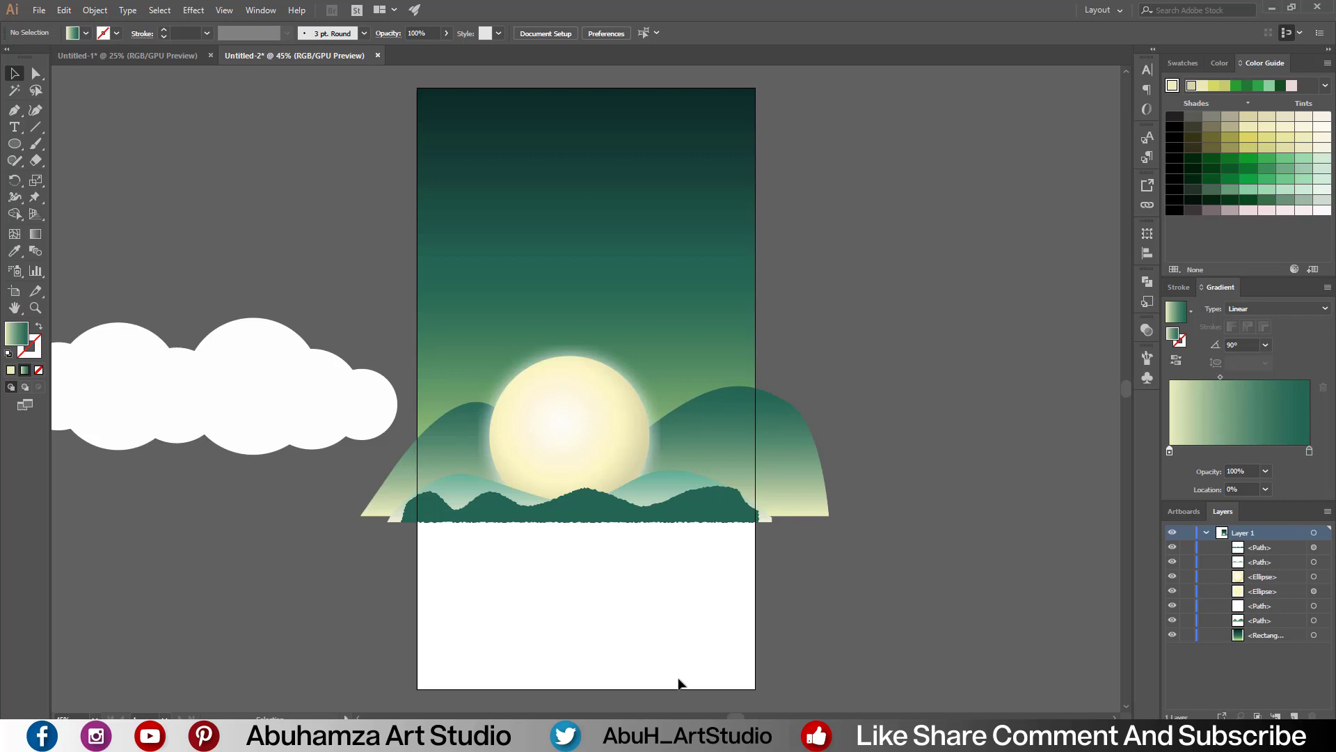
Step: Move the white cloud to the top and give it a reversed 90° gradient
mouse_move(253, 378)
left_mouse_down()
mouse_move(627, 286)
mouse_move(663, 325)
left_mouse_up()
left_click(1191, 310)
left_click(1113, 337)
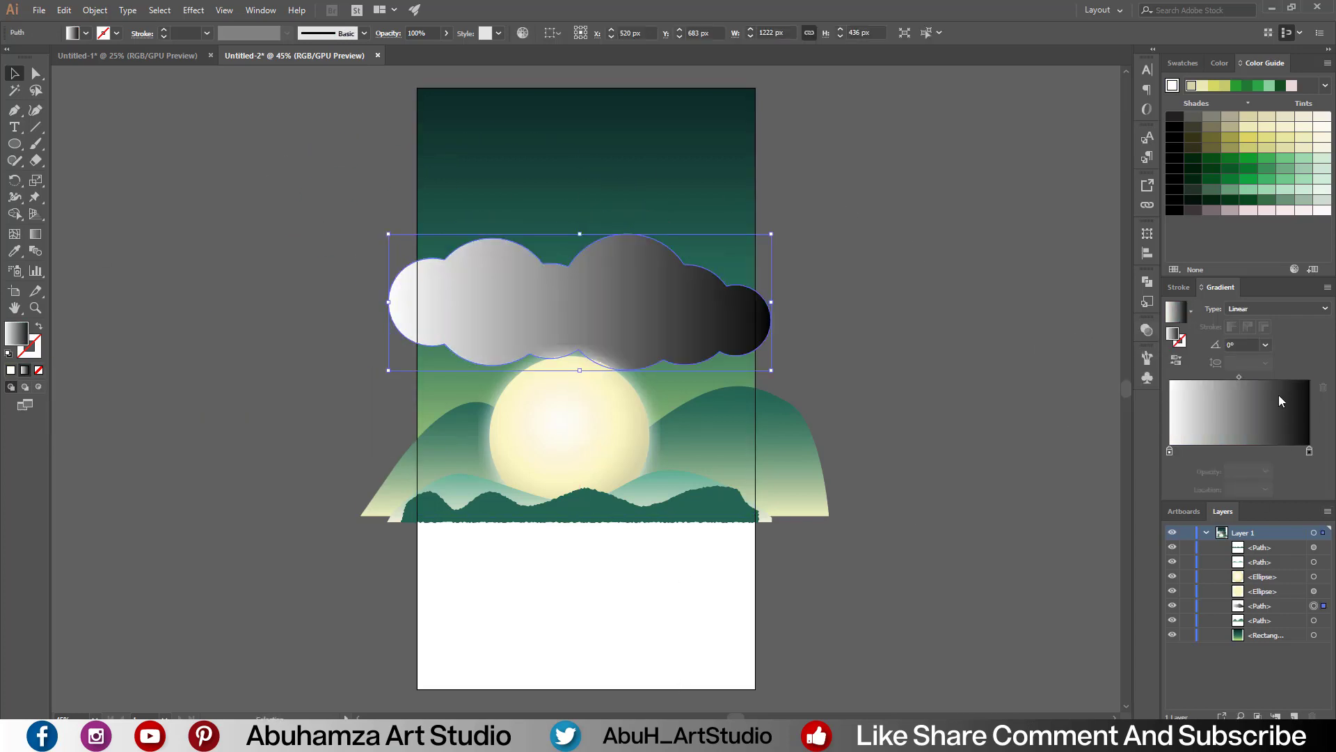
left_click(1266, 344)
left_click(1279, 420)
left_click(1176, 361)
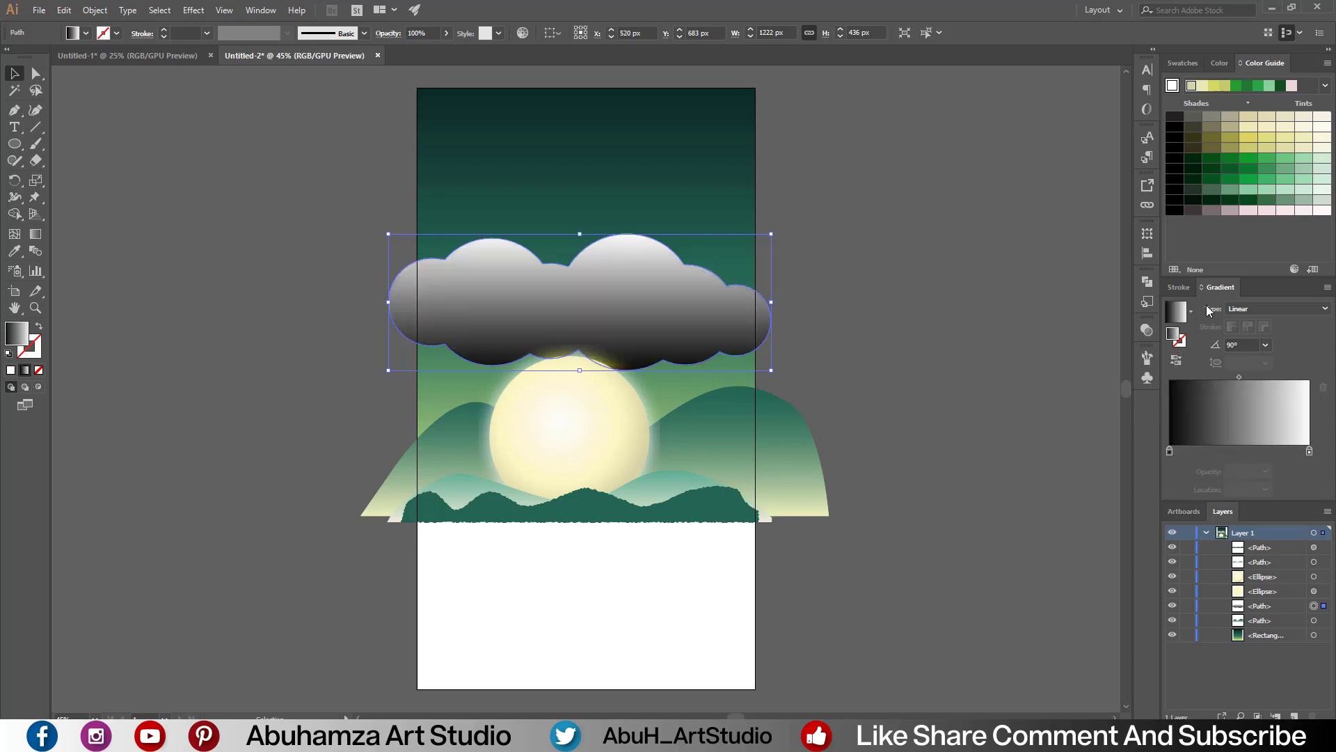
Step: Make the cloud gradient white to fully transparent, midpoint at about 63%
left_click(1193, 64)
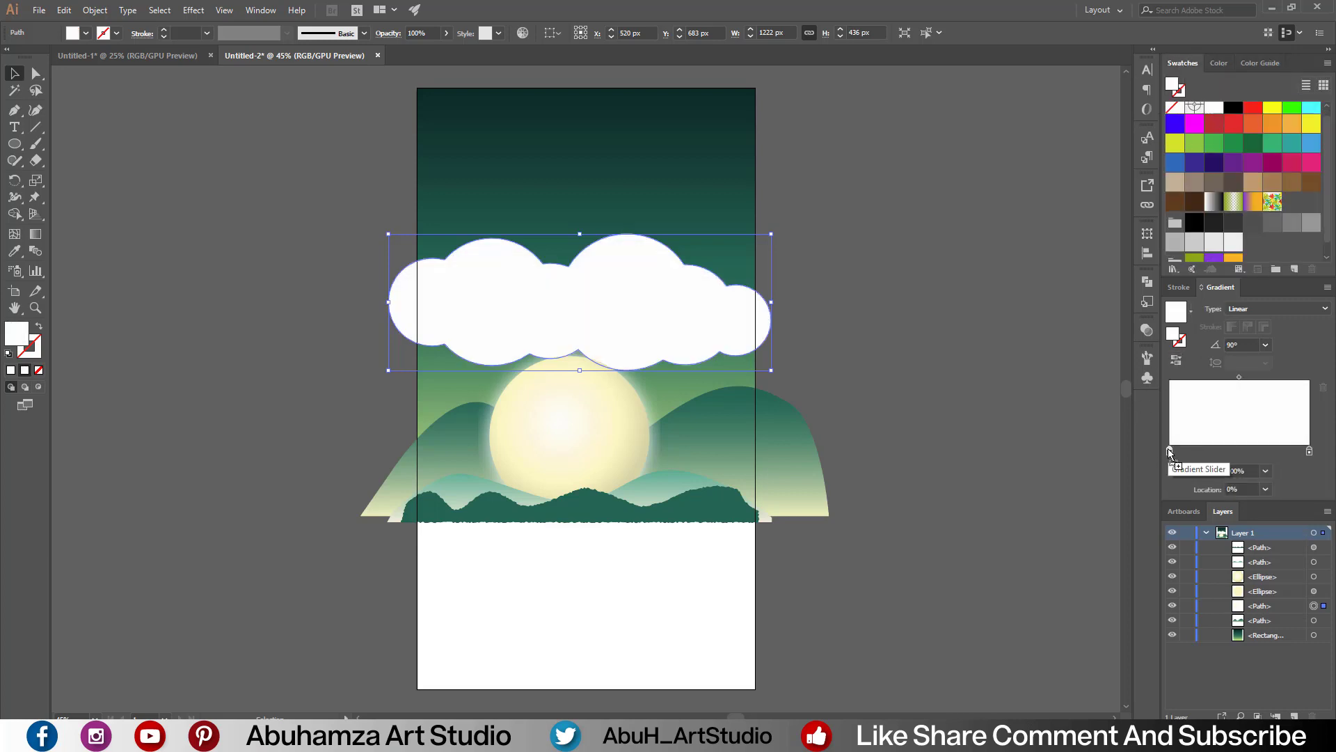
left_click_drag(1213, 108, 1169, 453)
left_click(1265, 471)
left_click(1273, 637)
left_click_drag(1239, 376, 1258, 377)
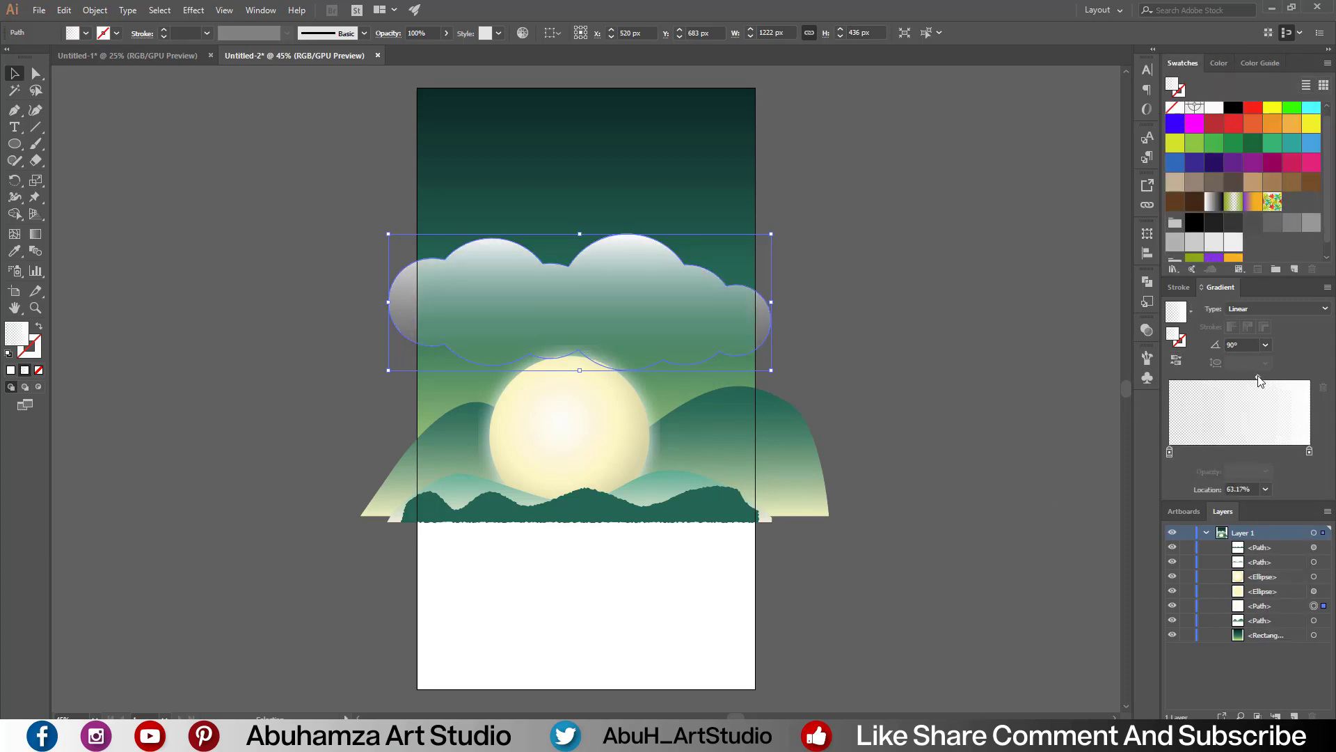
Step: Lower the cloud's opacity to about 38%
left_click(1147, 330)
left_click(1114, 344)
left_click_drag(1111, 356, 1080, 361)
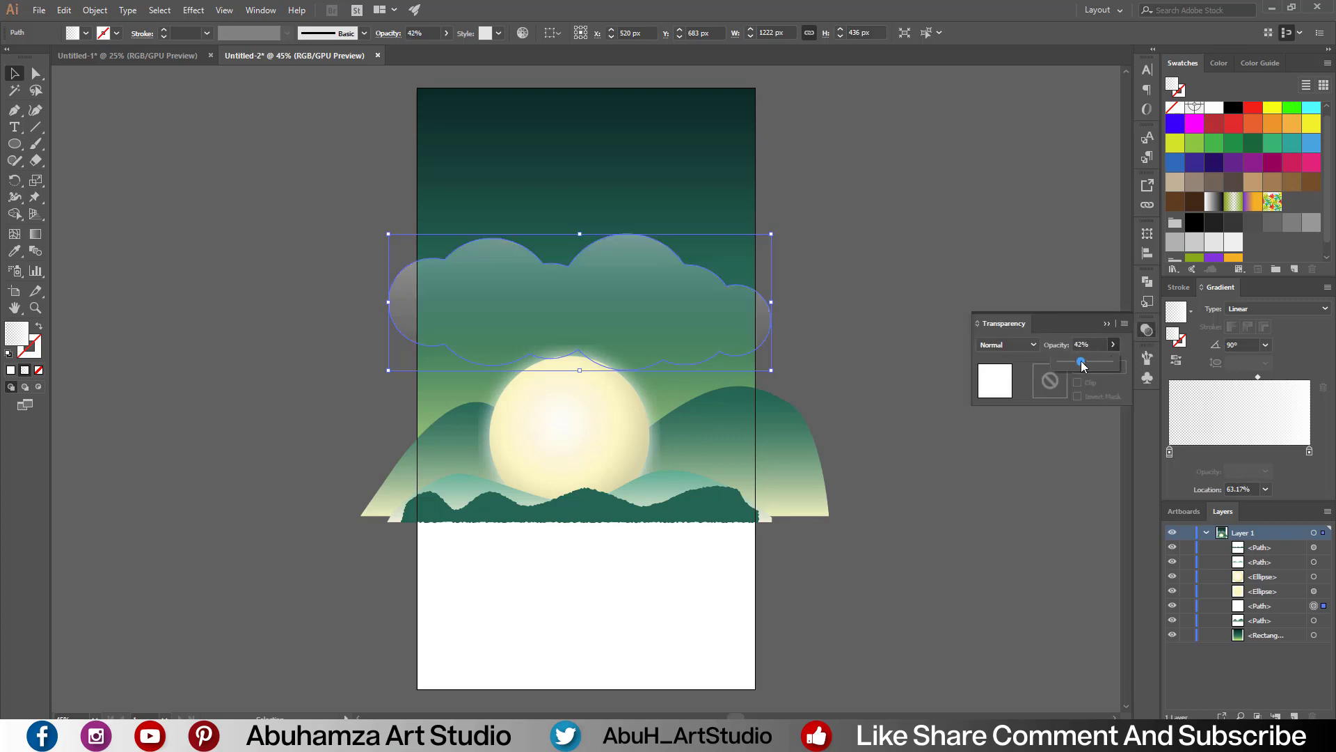
left_click(921, 266)
Step: Duplicate the cloud higher up, enlarge it, and fade it to 12% opacity
left_click(625, 297)
left_click_drag(625, 297, 625, 188)
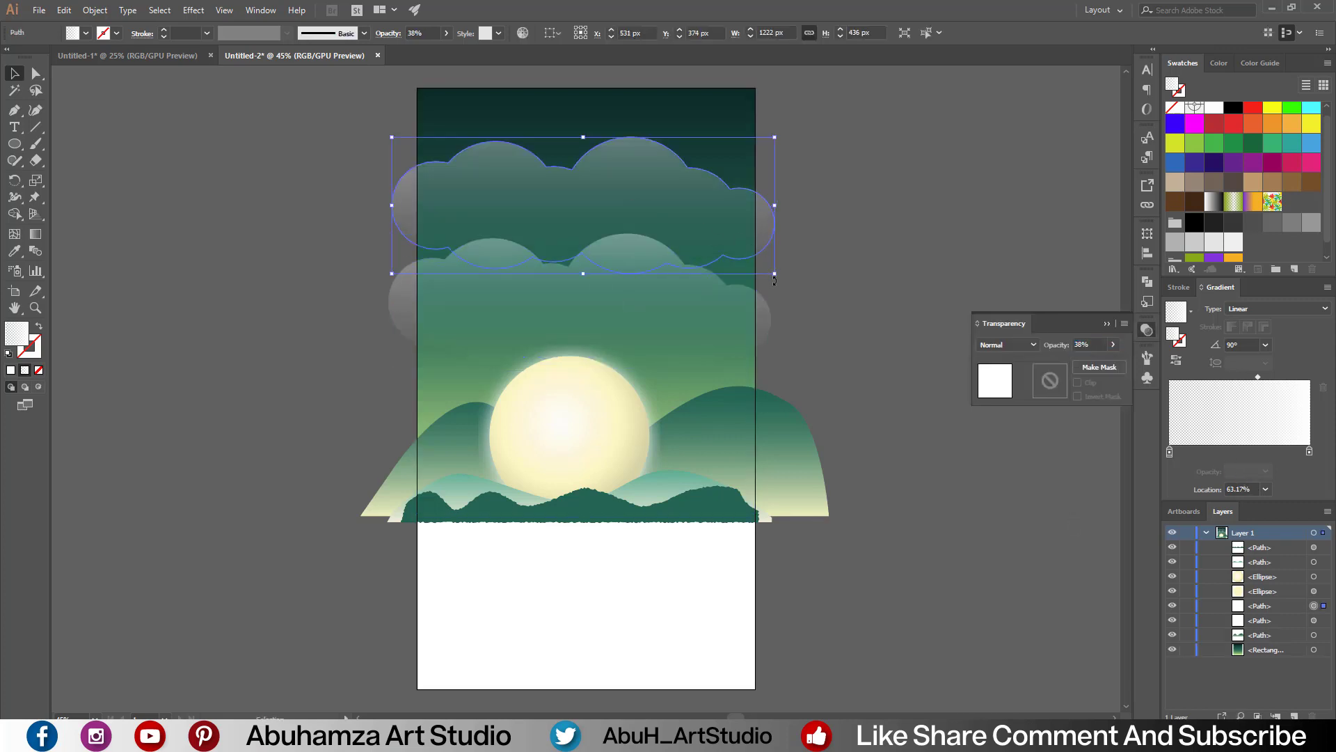
left_click_drag(772, 278, 904, 324)
left_click(950, 529)
key("ctrl+z")
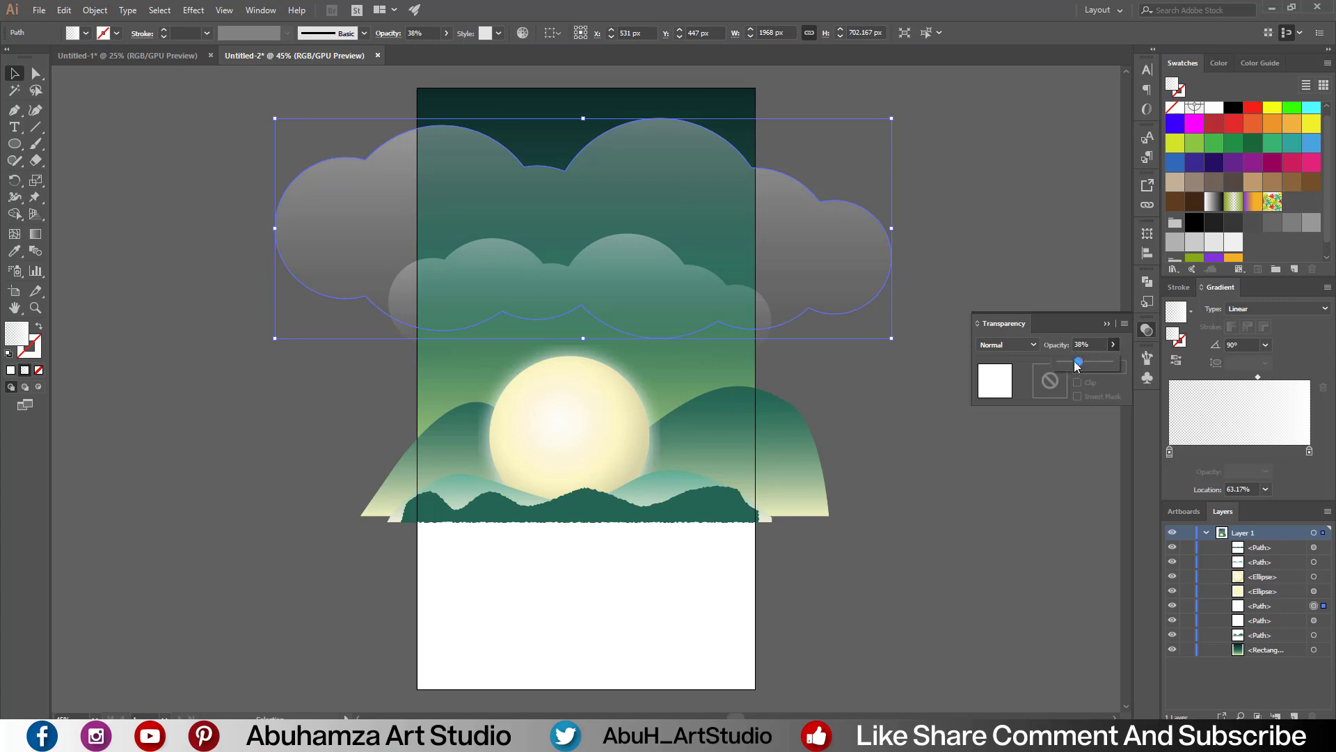
left_click_drag(1076, 363, 1065, 362)
left_click(1018, 569)
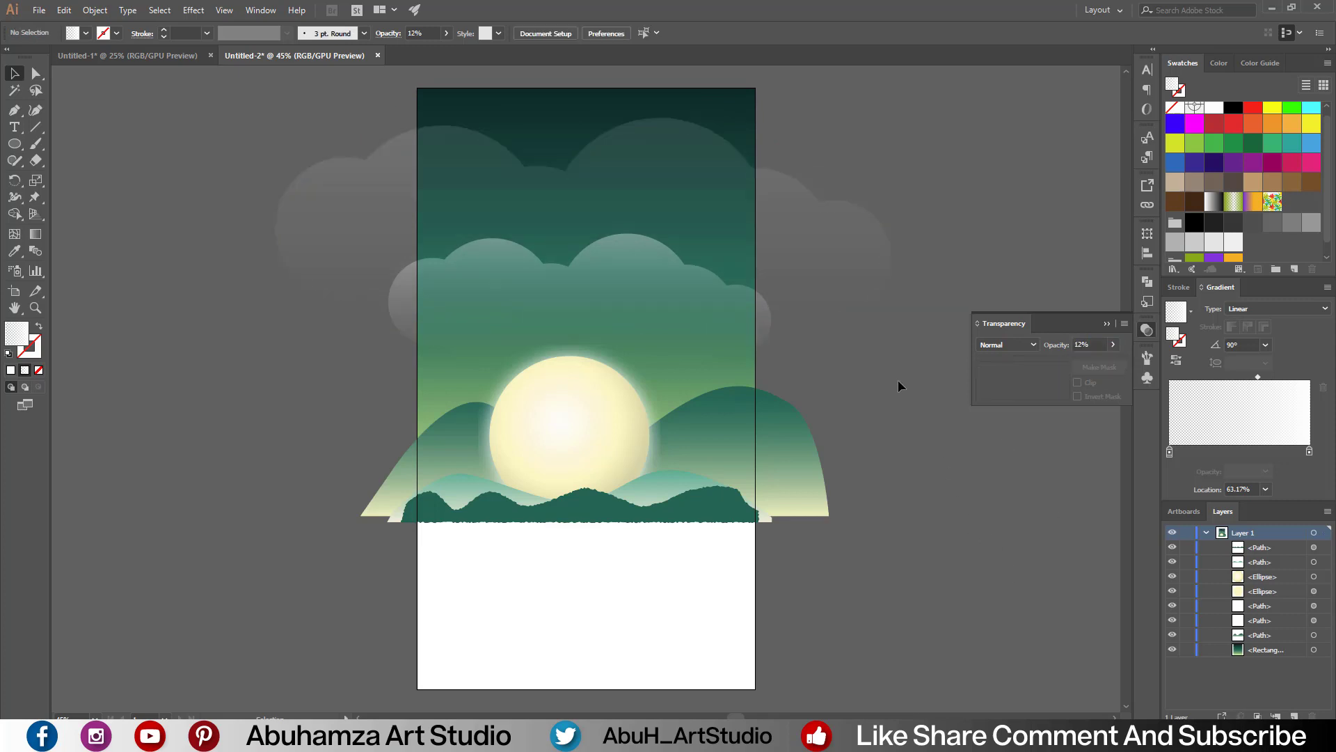
Step: Lock both clouds and the background rectangle via Object > Lock > Selection
left_click_drag(860, 338, 864, 342)
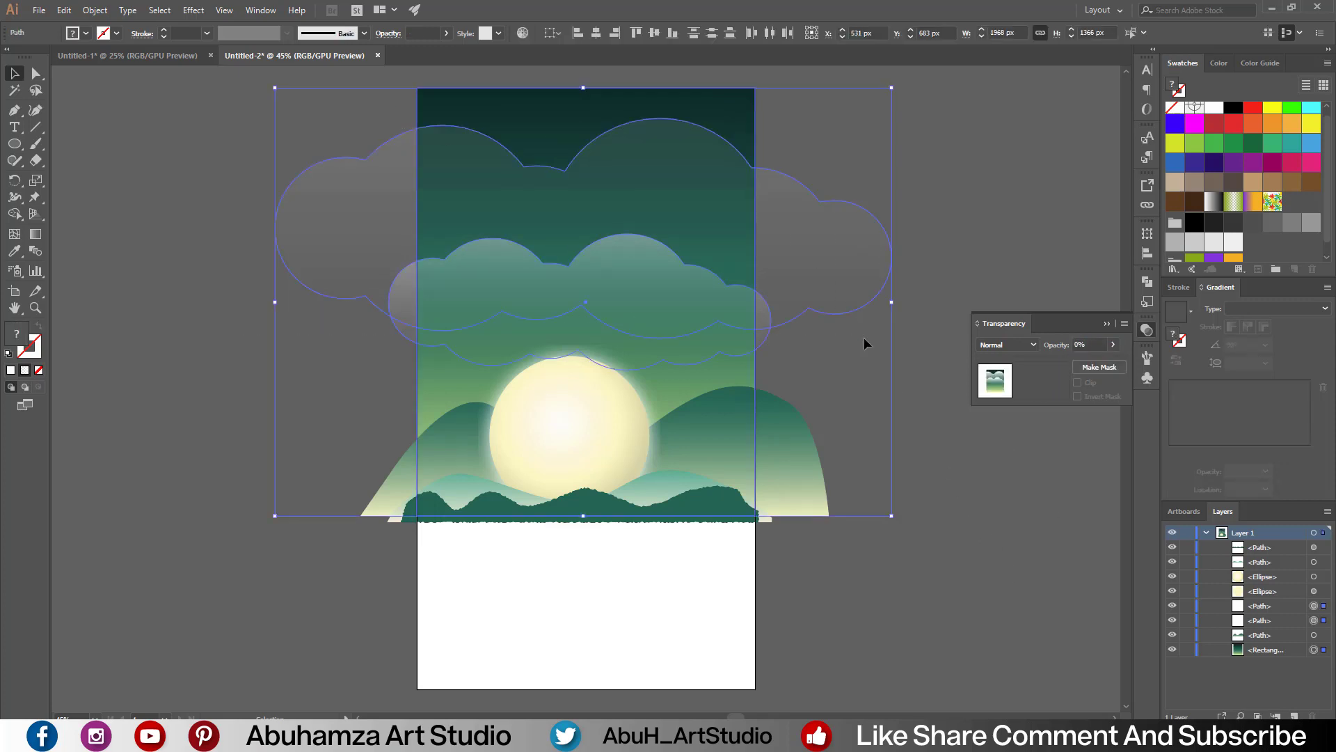
left_click(101, 10)
left_click(306, 89)
Step: Draw a small white star dot near the top and zoom in on it
left_click_drag(14, 143, 56, 174)
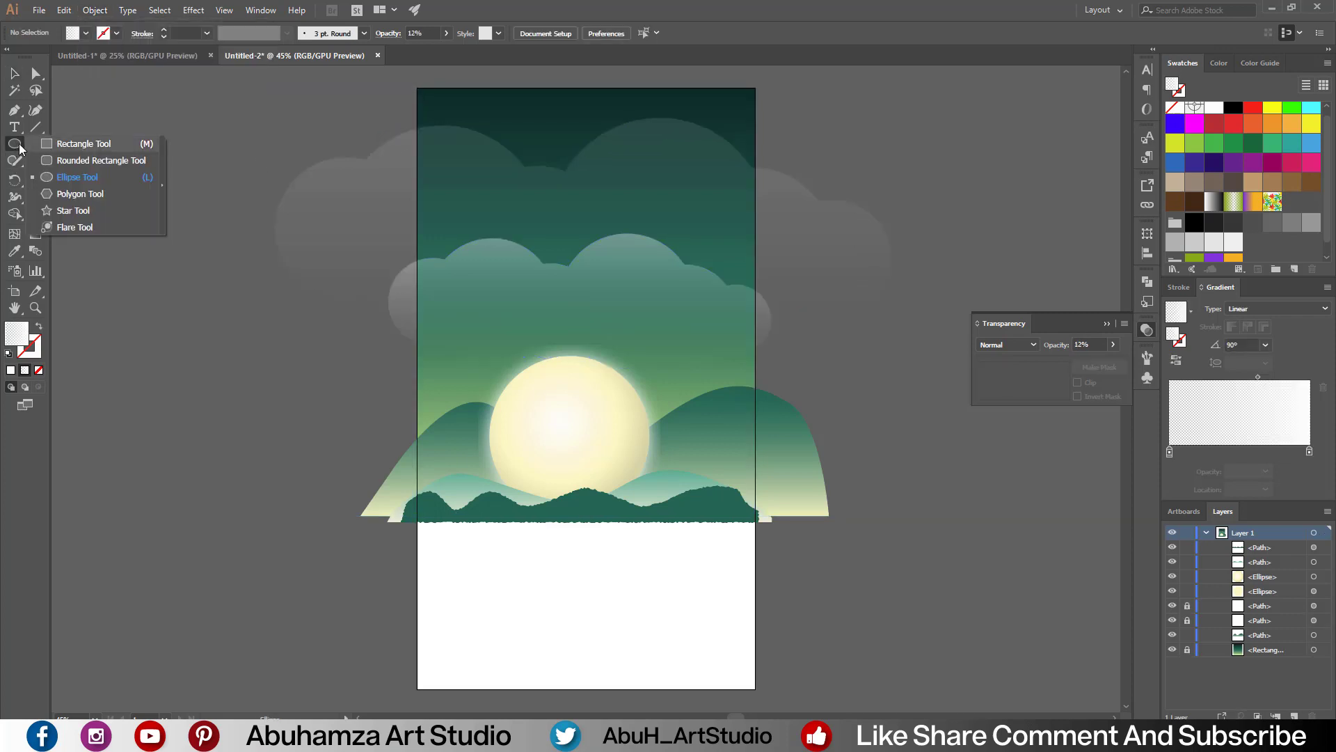
left_click_drag(481, 176, 486, 181)
key("v")
left_click(154, 207)
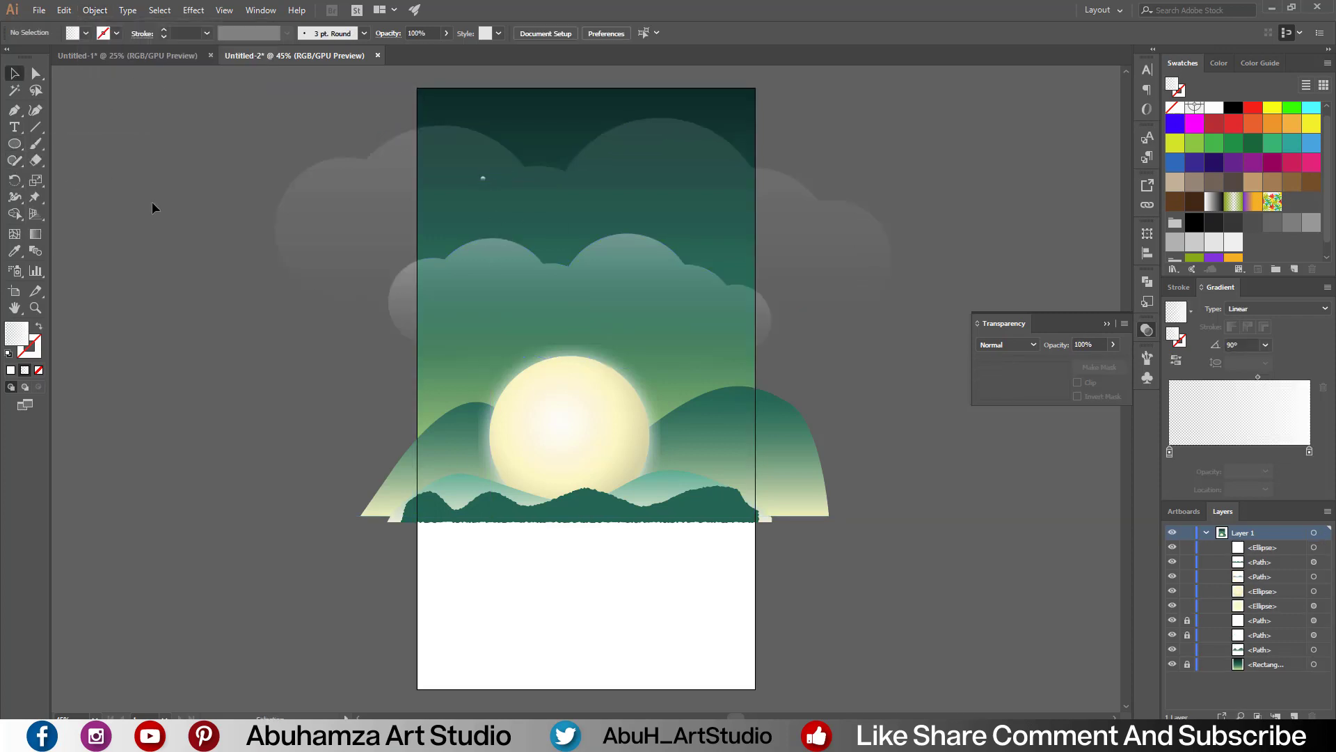
left_click(483, 180)
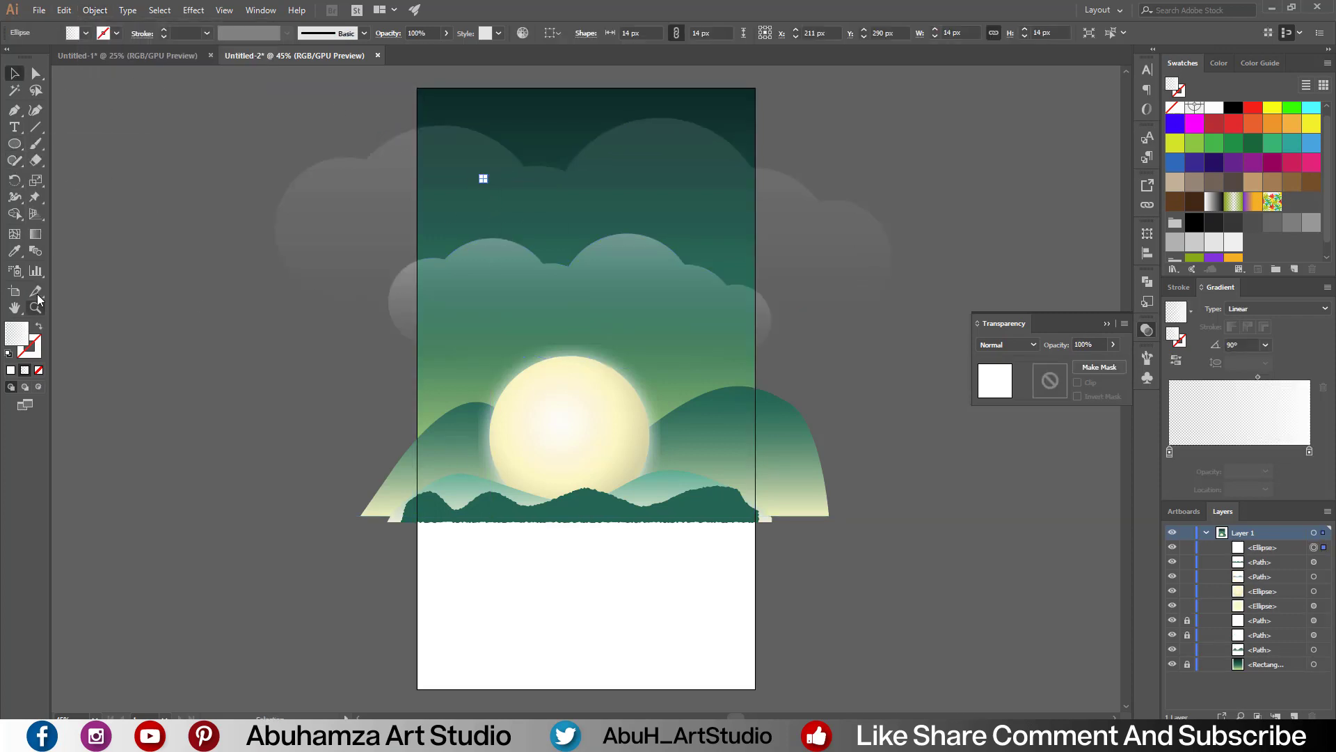
left_click(89, 223)
key("z")
left_click_drag(480, 179, 802, 299)
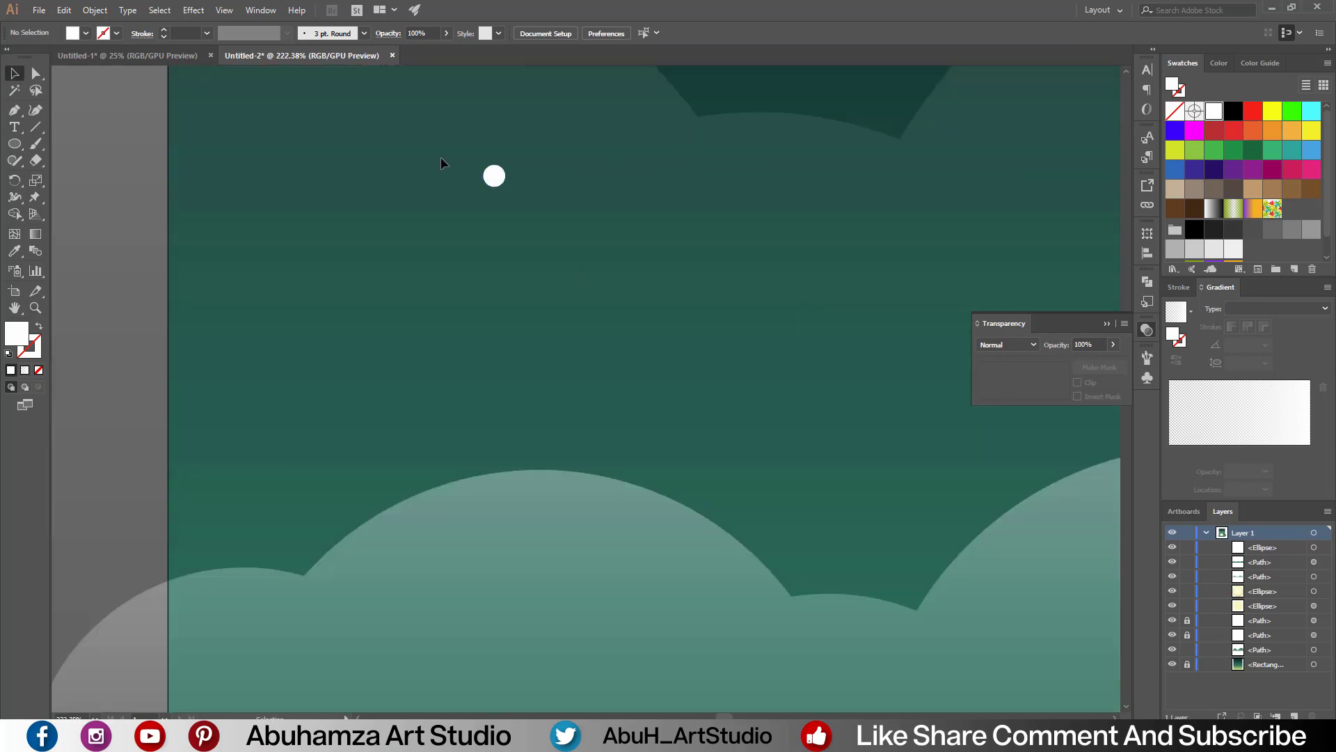
Step: Duplicate the dot into copies sized 7 px and 3 px
left_click(494, 176)
key("Return")
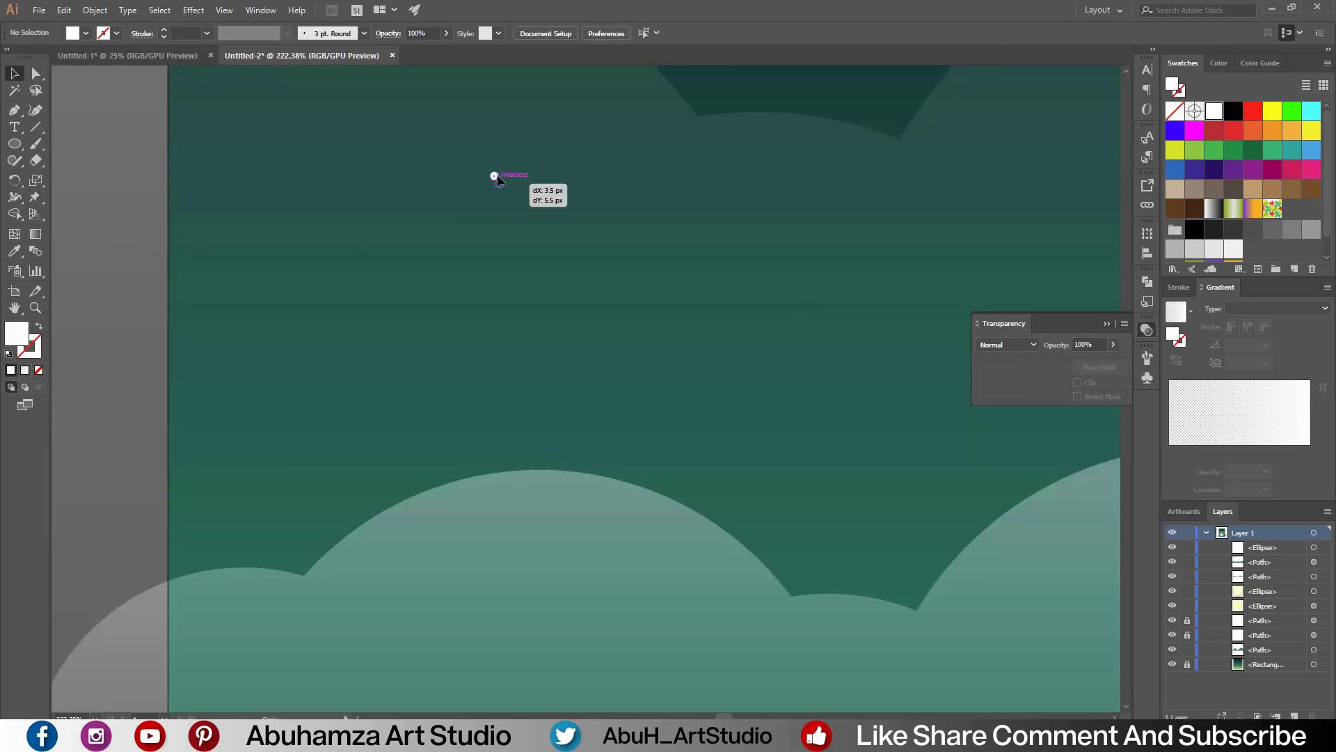
mouse_move(494, 175)
left_mouse_down("alt")
mouse_move(499, 201)
mouse_move(459, 239)
mouse_move(515, 240)
mouse_move(495, 270)
left_mouse_up("alt")
type("7")
key("Return")
left_click(1025, 36)
left_click(1024, 36)
left_click(1024, 36)
left_click(1024, 36)
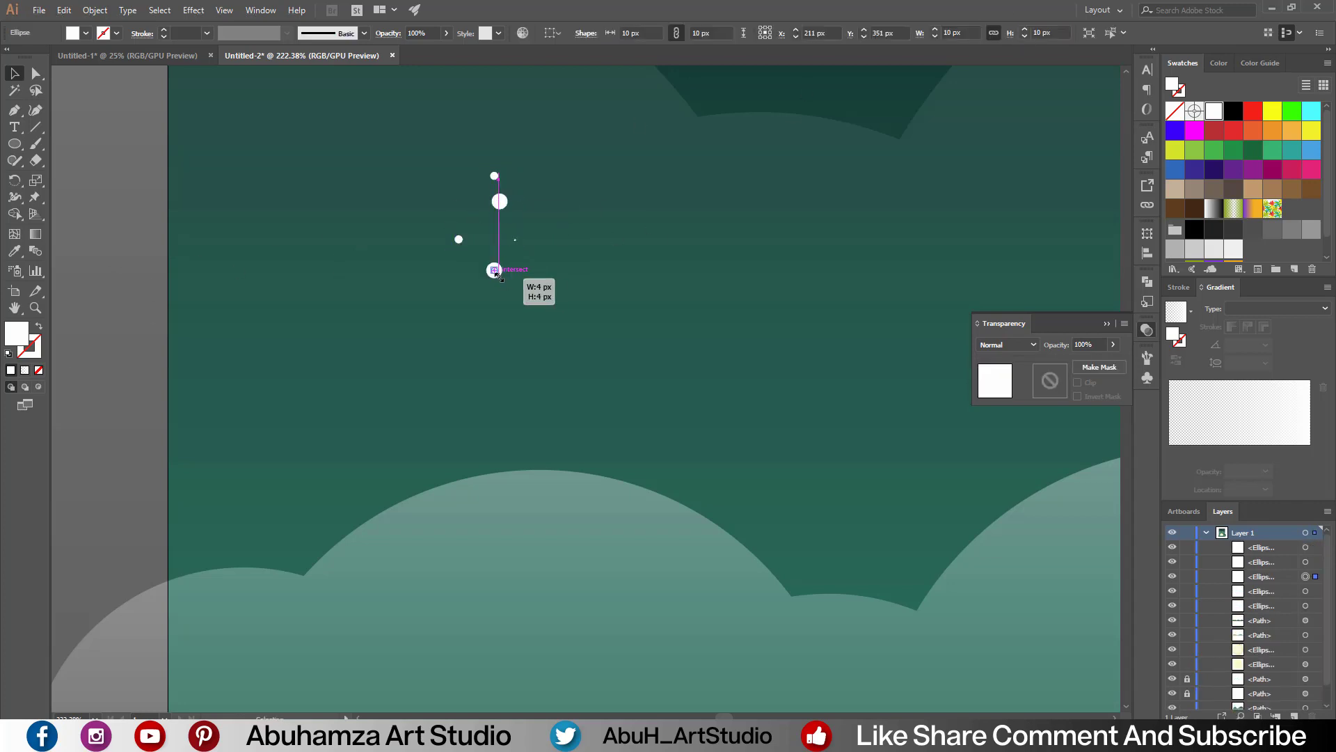
Step: Make some dots faint and scatter more copies around the cluster
left_click_drag(446, 33, 400, 56)
left_click(500, 201)
left_click(459, 239)
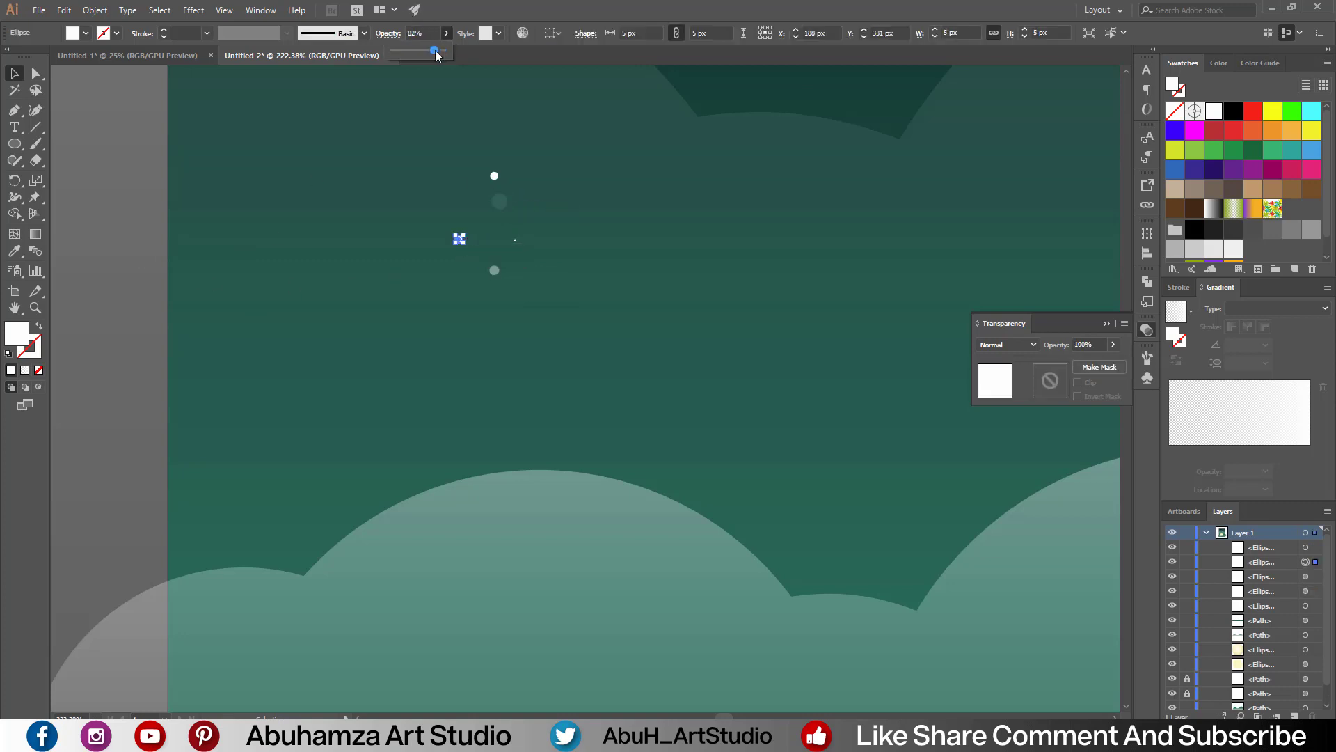
mouse_move(458, 239)
left_mouse_down("alt")
mouse_move(552, 253)
mouse_move(443, 272)
left_mouse_up("alt")
left_click_drag(447, 32, 399, 50)
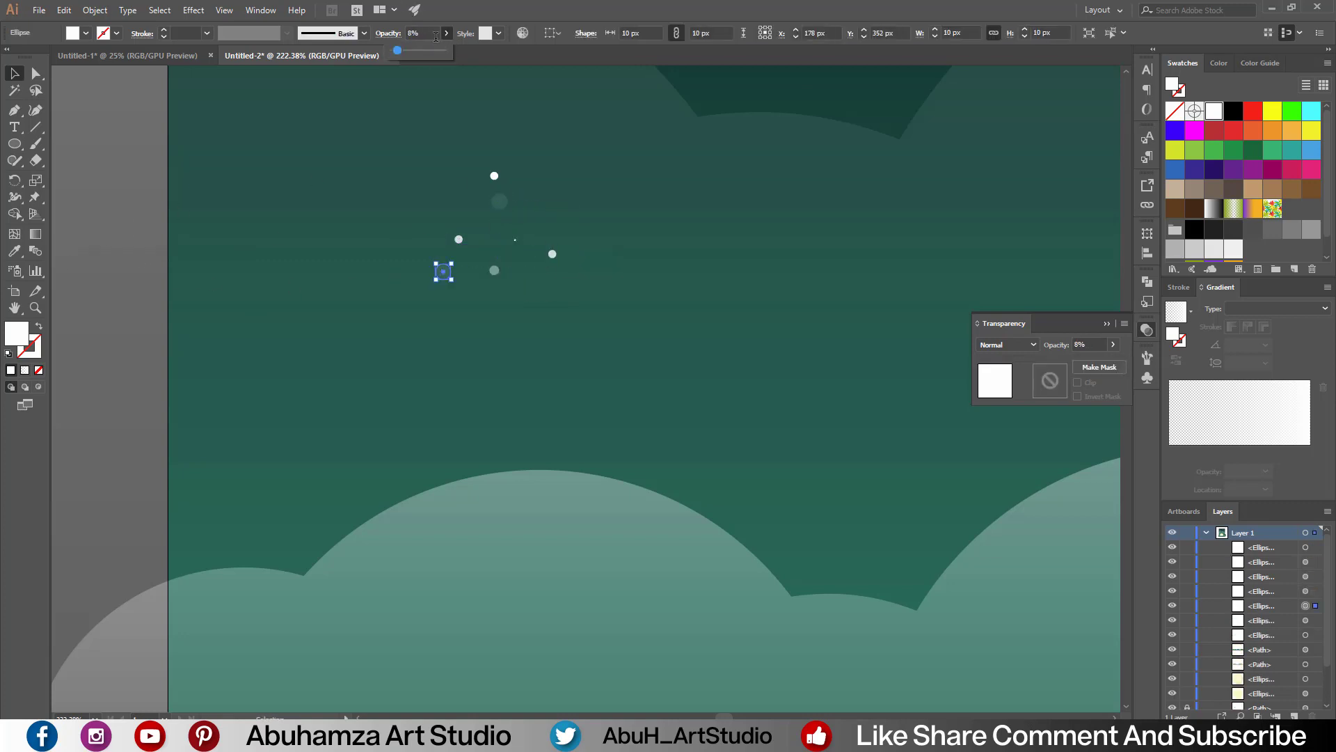
mouse_move(500, 201)
left_mouse_down("alt")
mouse_move(562, 194)
mouse_move(447, 171)
mouse_move(570, 232)
left_mouse_up("alt")
Step: Select all the star dots and drag them into the Symbols panel
left_click_drag(367, 140, 655, 290)
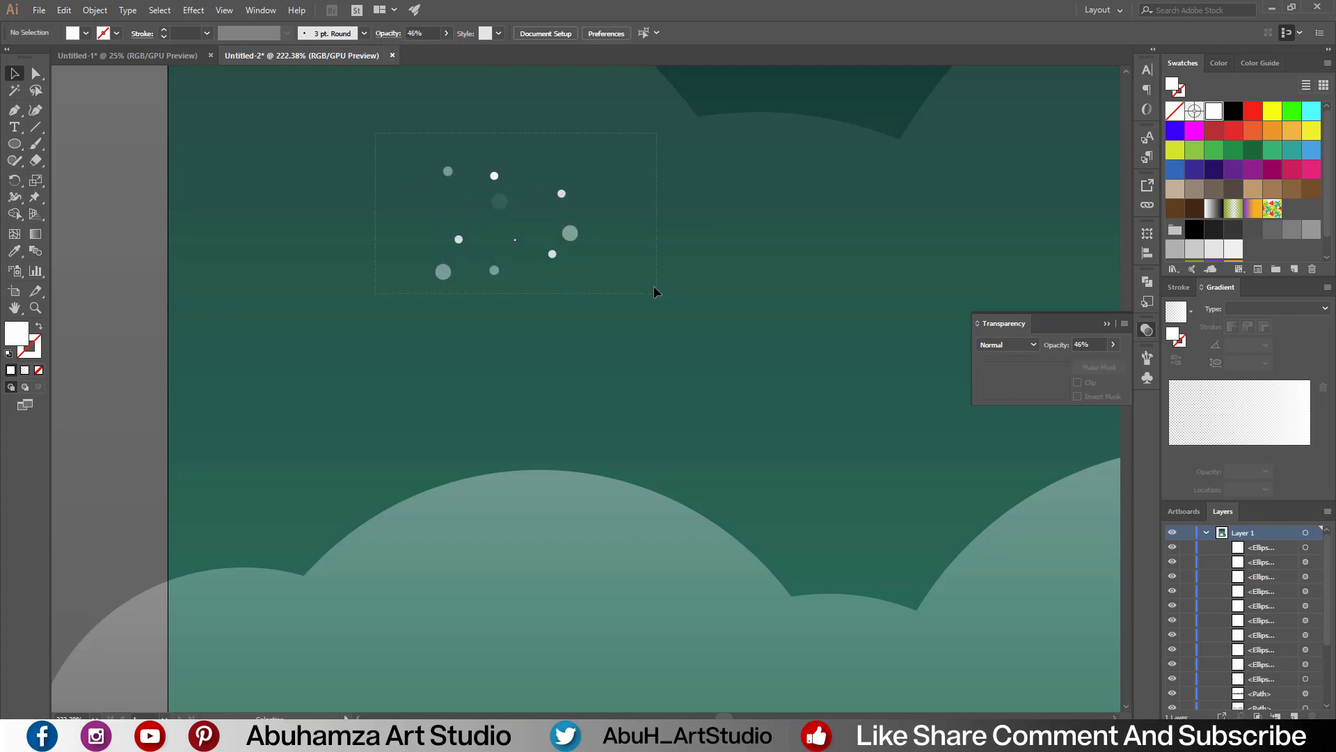
left_click(1146, 378)
left_click_drag(500, 201, 1077, 430)
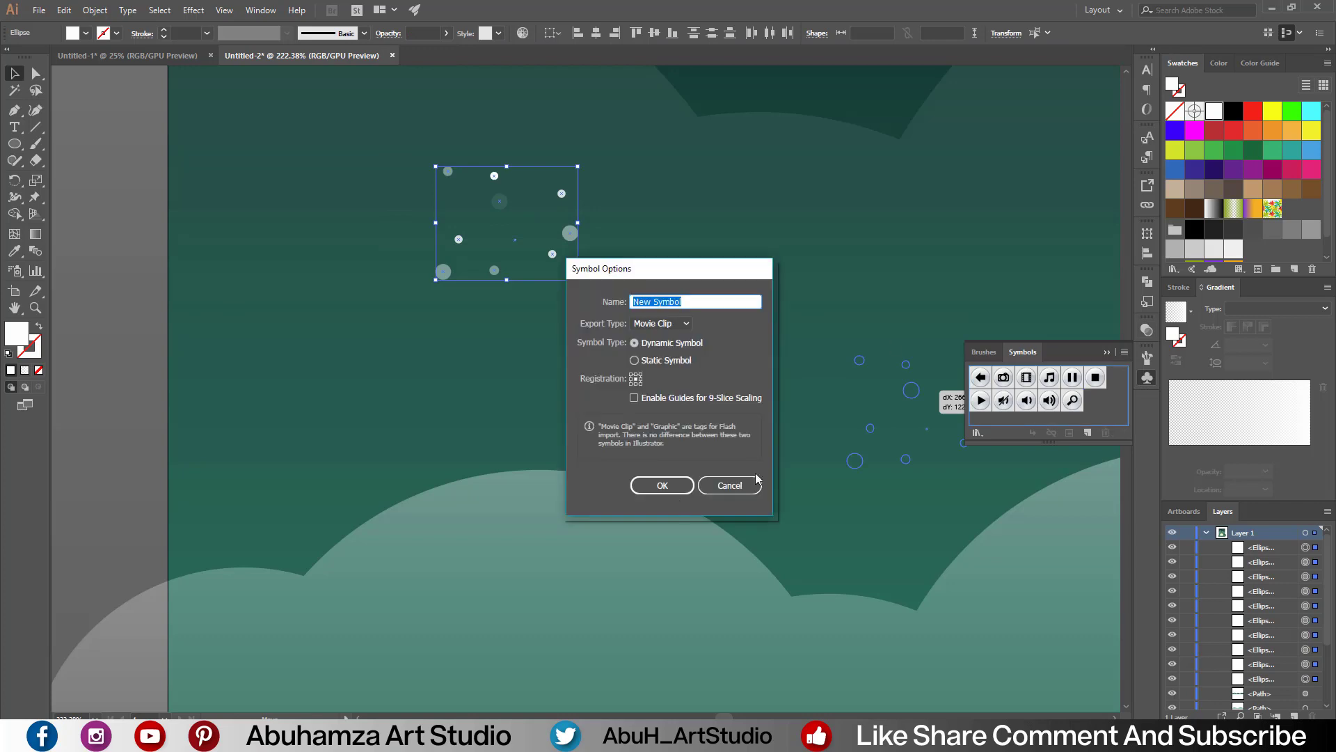
Step: Confirm the new star symbol, zoom out, and spray star clusters across the upper sky
left_click(678, 485)
left_click(15, 272)
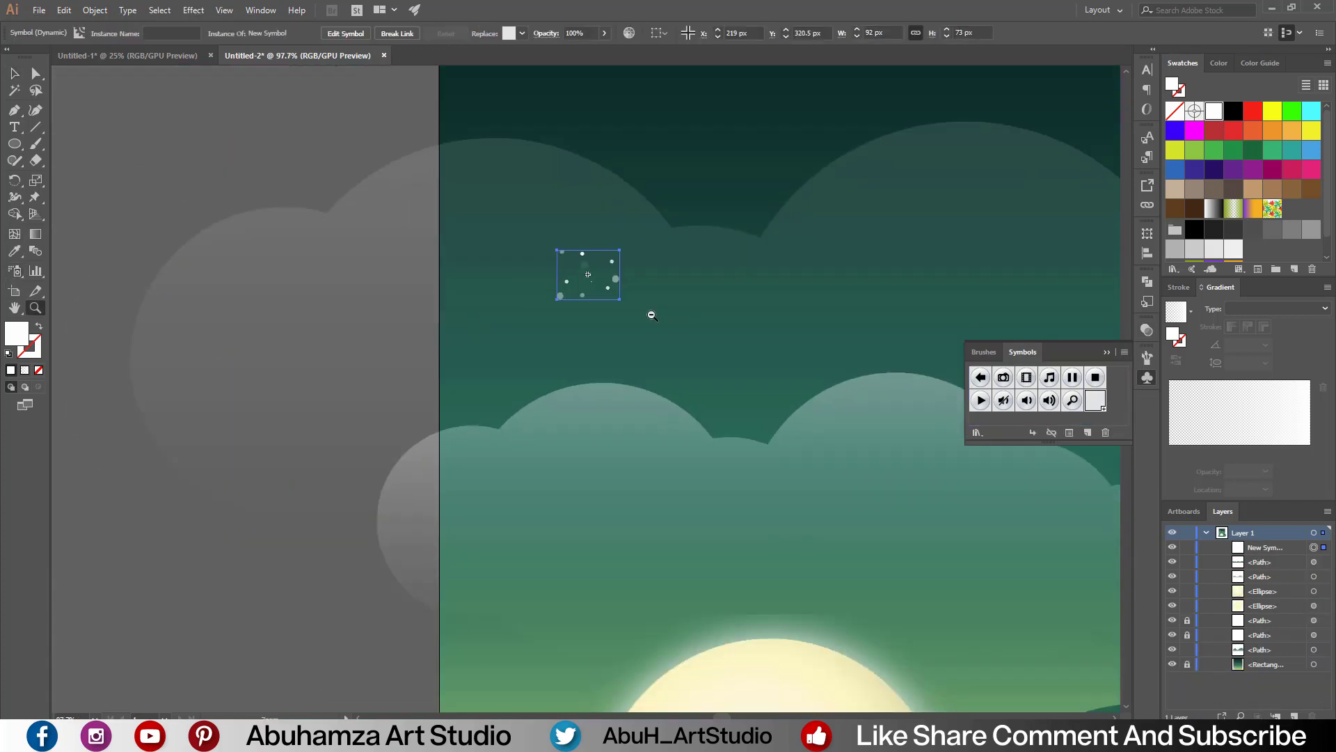
left_click_drag(635, 318, 56, 240)
mouse_move(535, 192)
left_mouse_down()
mouse_move(329, 362)
mouse_move(718, 264)
mouse_move(618, 303)
mouse_move(829, 341)
mouse_move(823, 158)
mouse_move(833, 243)
mouse_move(879, 162)
mouse_move(679, 298)
mouse_move(376, 111)
mouse_move(487, 111)
mouse_move(253, 469)
mouse_move(569, 367)
left_mouse_up()
Step: Deselect everything and select the sprayed star Symbol Set
key("ctrl+shift+a")
left_click(14, 90)
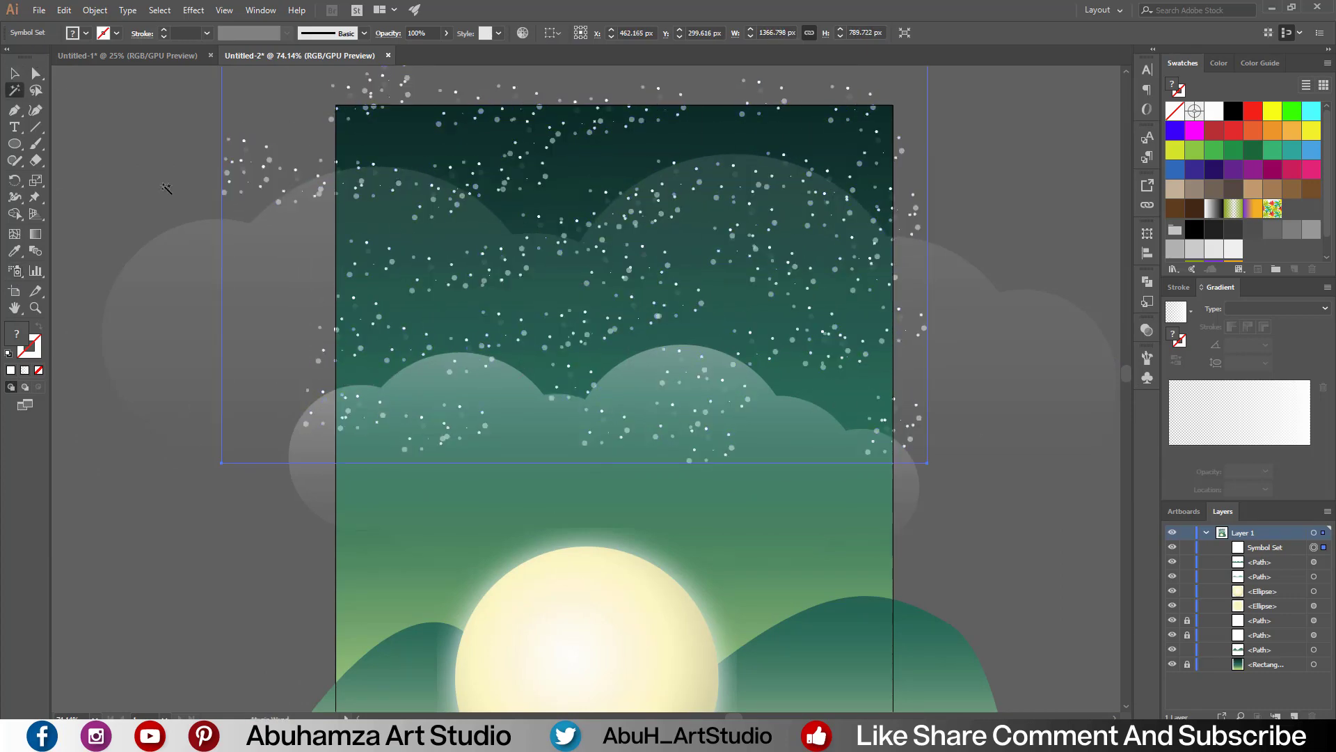
left_click_drag(188, 109, 693, 303)
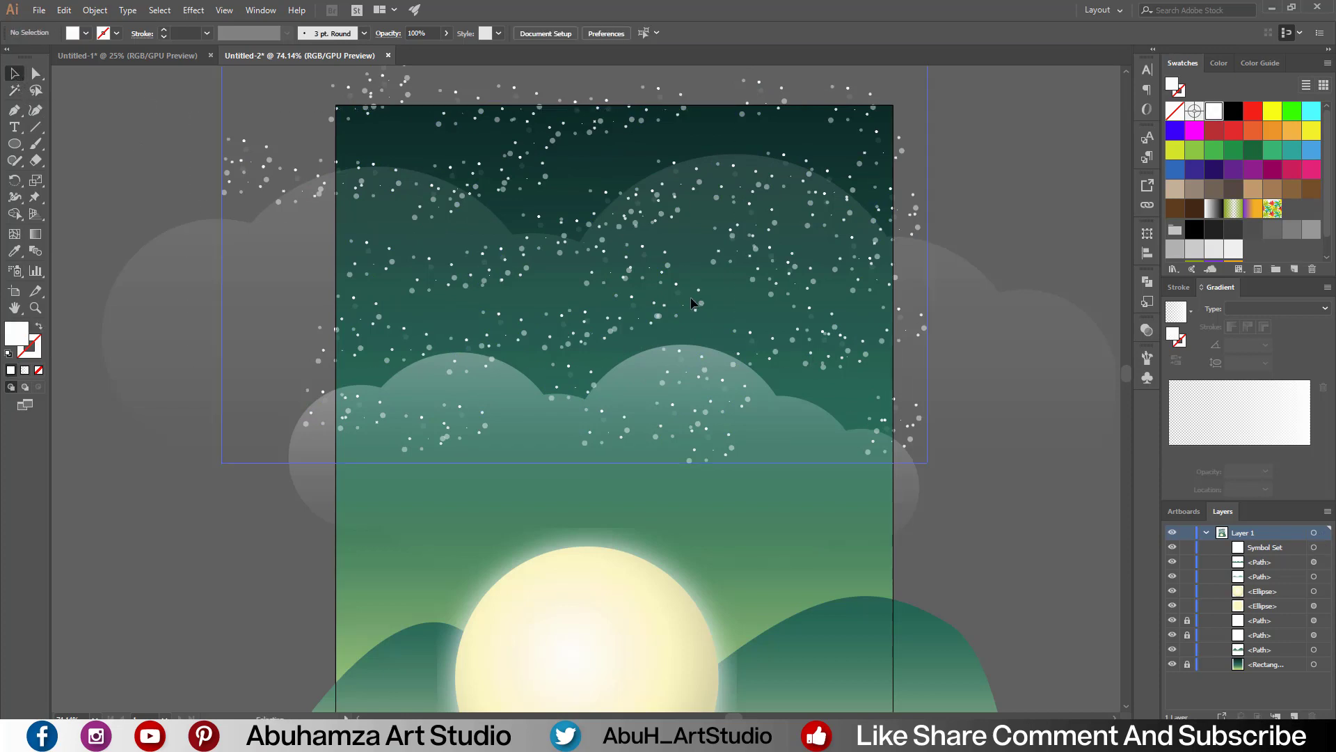
left_click(256, 191)
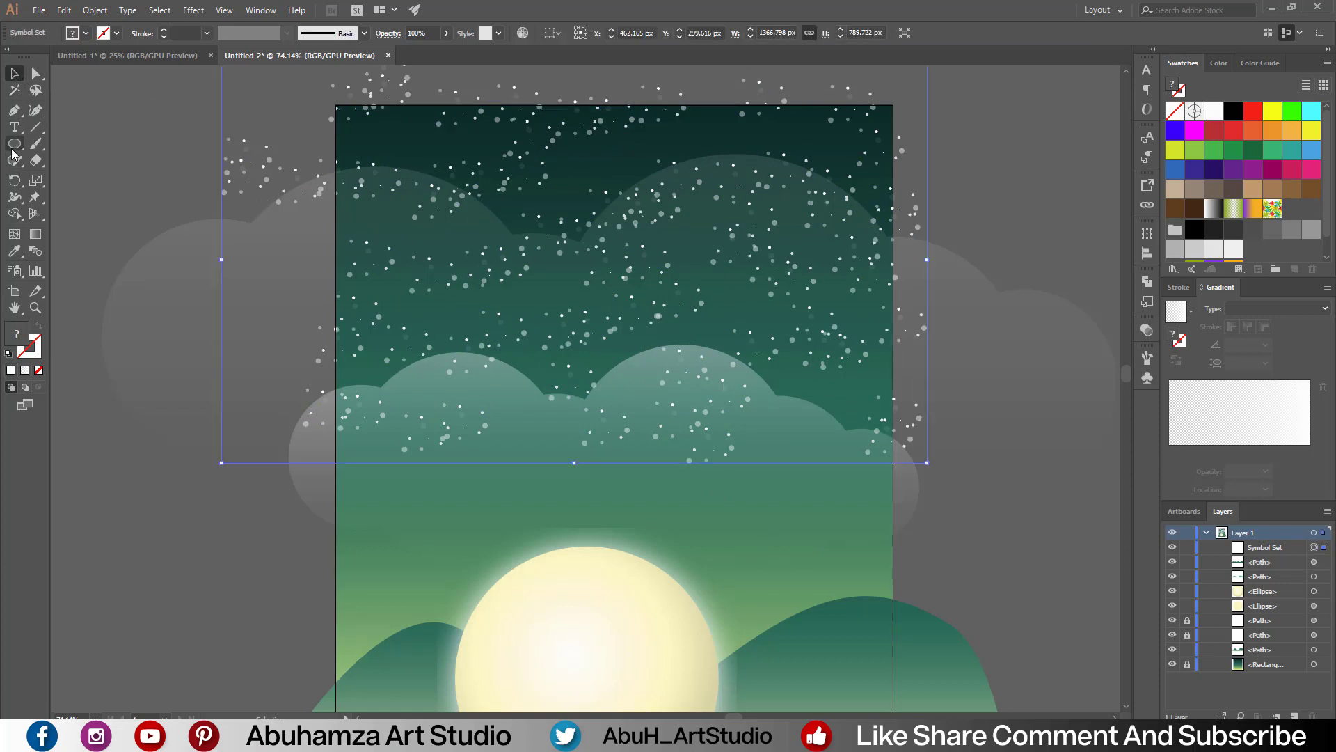
left_click_drag(14, 147, 33, 146)
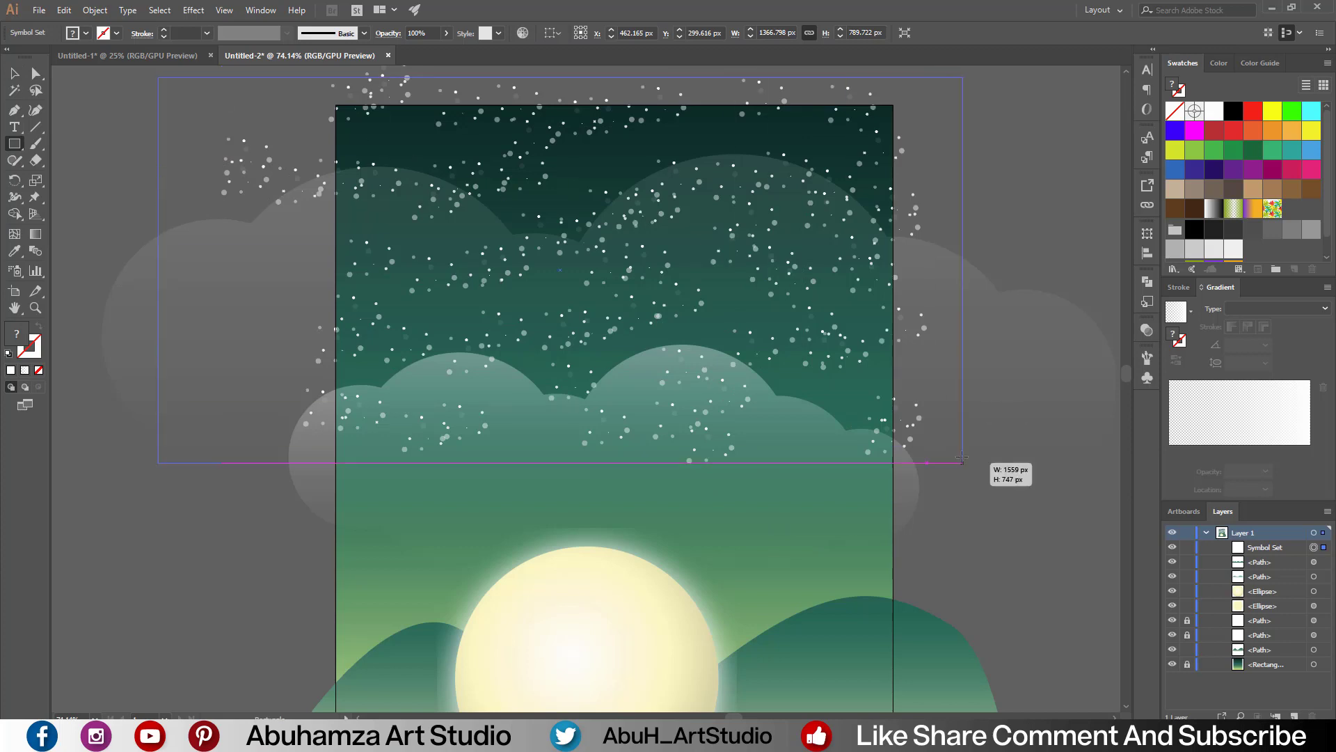
Step: Draw a rectangle over the stars with a vertical white-top, black-bottom linear gradient
left_click_drag(159, 77, 969, 485)
left_click(1213, 209)
left_click(1265, 344)
left_click(1276, 564)
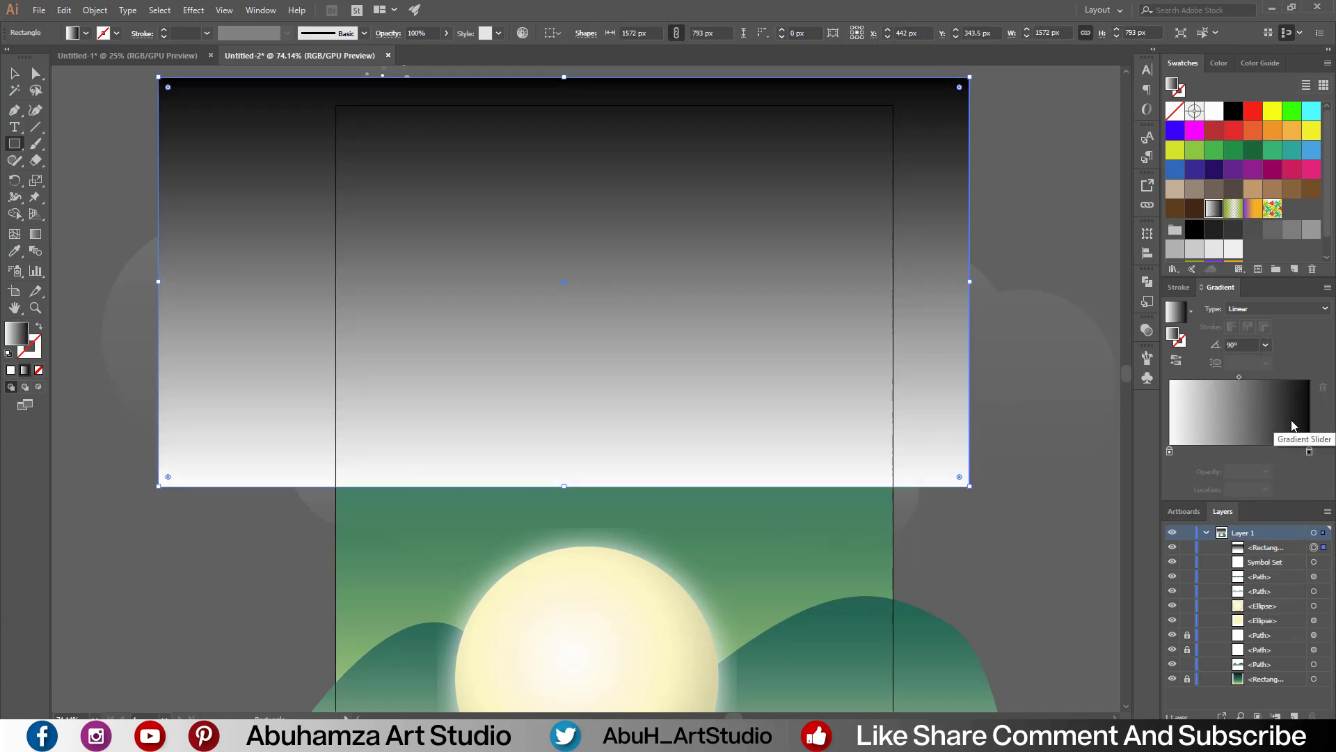
left_click(1176, 361)
Step: Mask the star set with the gradient rectangle and shift the mask midpoint toward white
left_click(1313, 562, "shift")
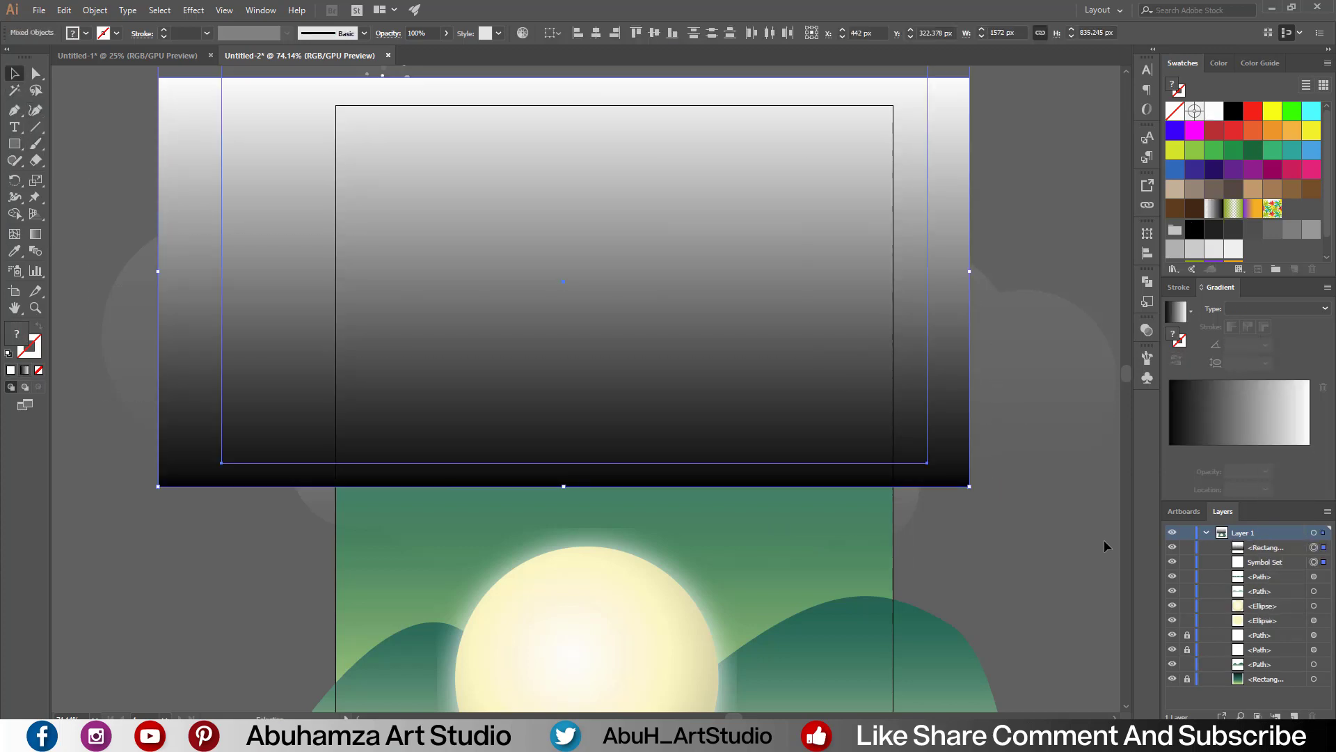
left_click(1146, 330)
left_click(1100, 367)
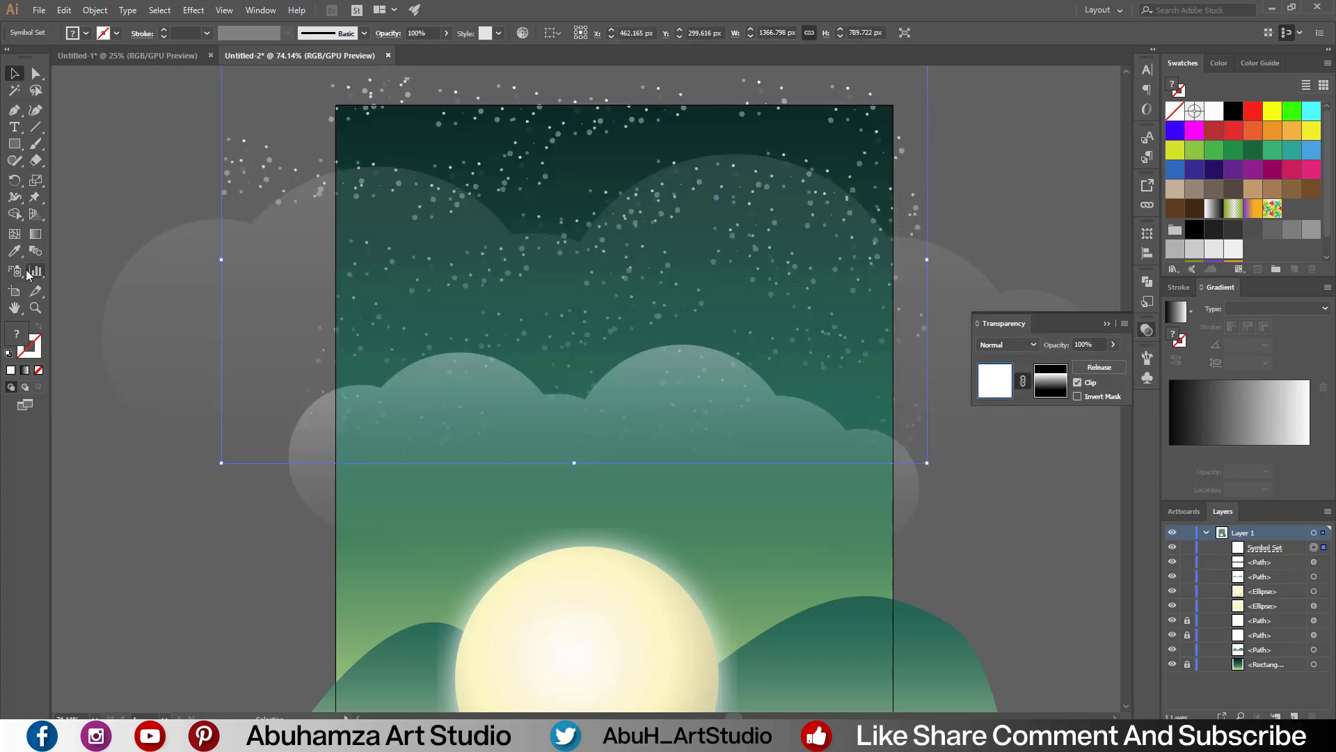
left_click(1050, 381)
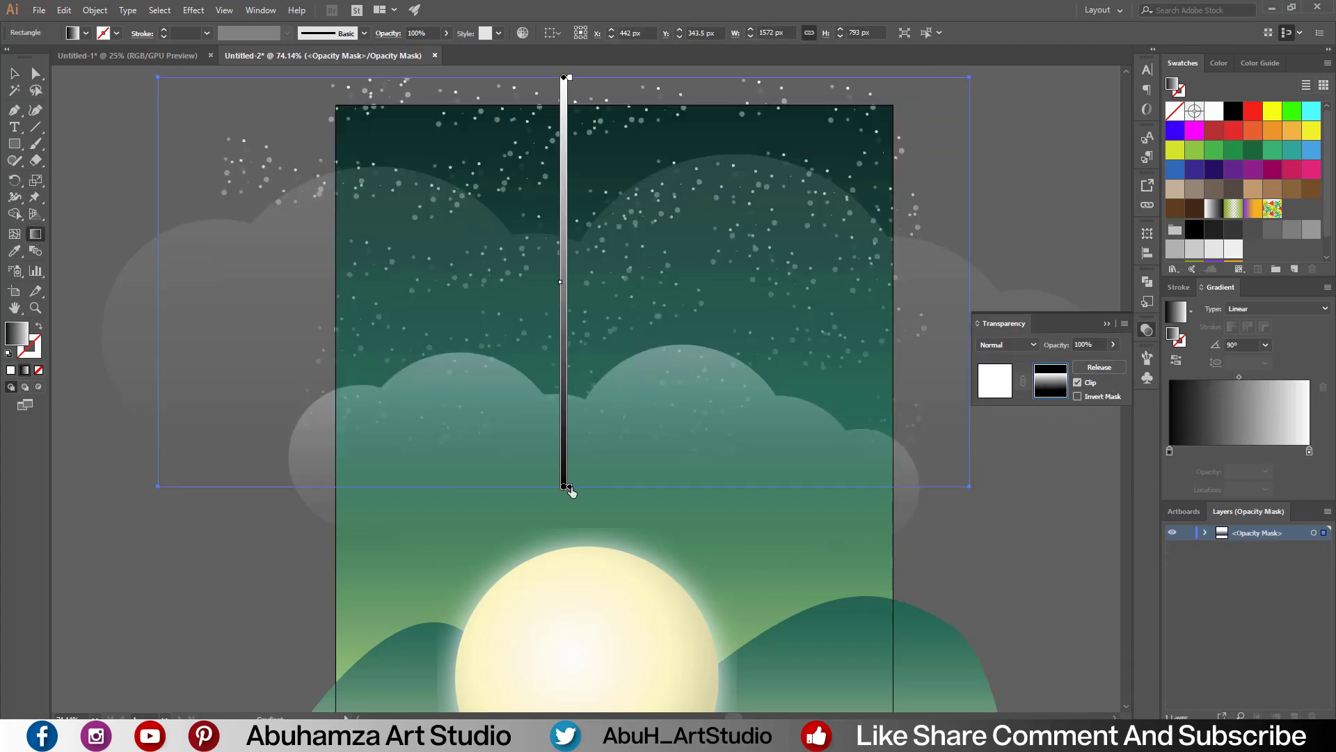
left_click_drag(563, 240, 563, 220)
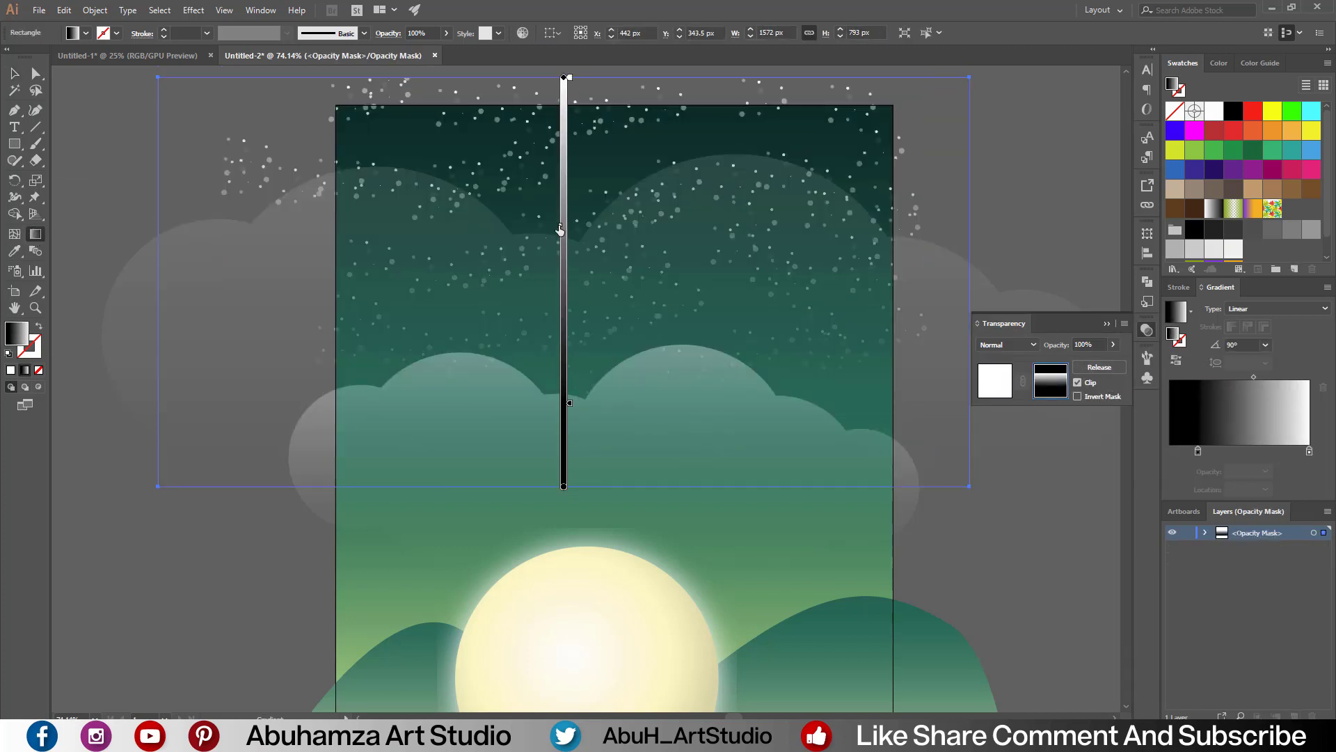
left_click(14, 73)
left_click(995, 380)
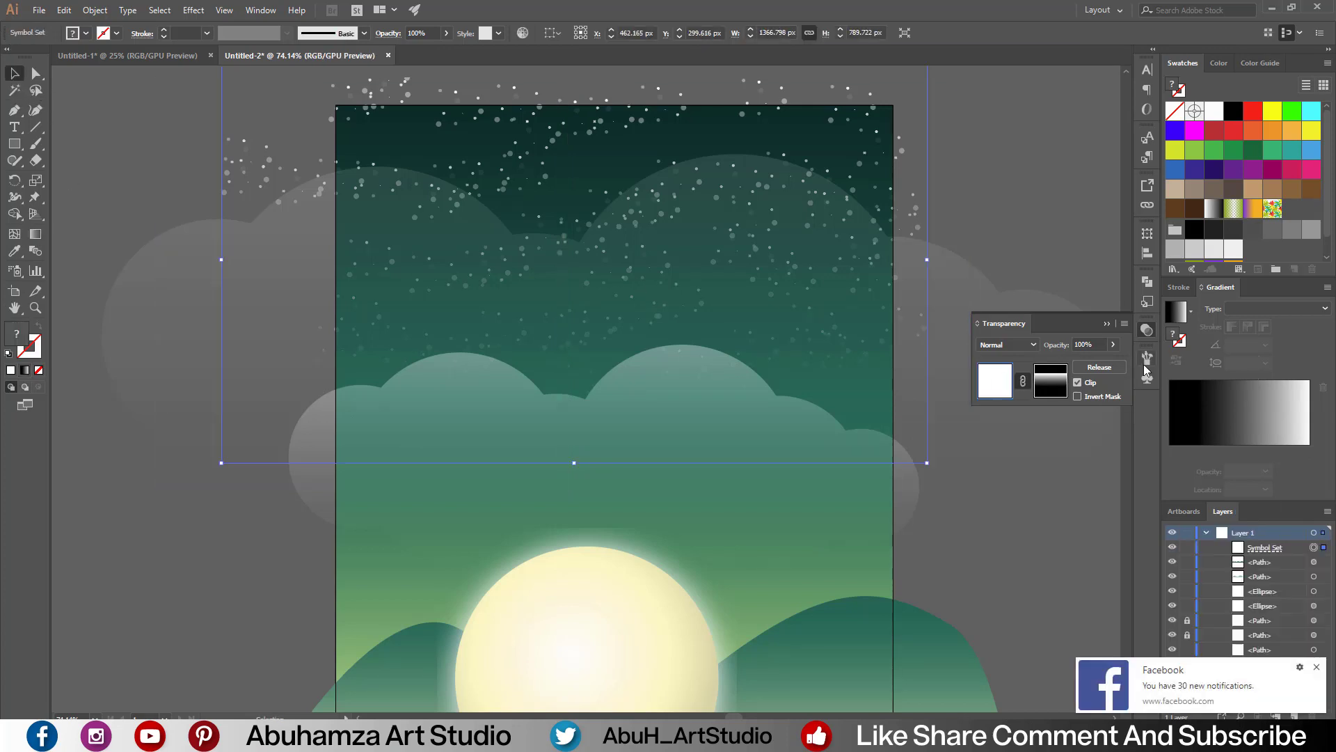
Step: Dim the star set to 30% opacity and zoom out to the whole artwork
left_click(1113, 344)
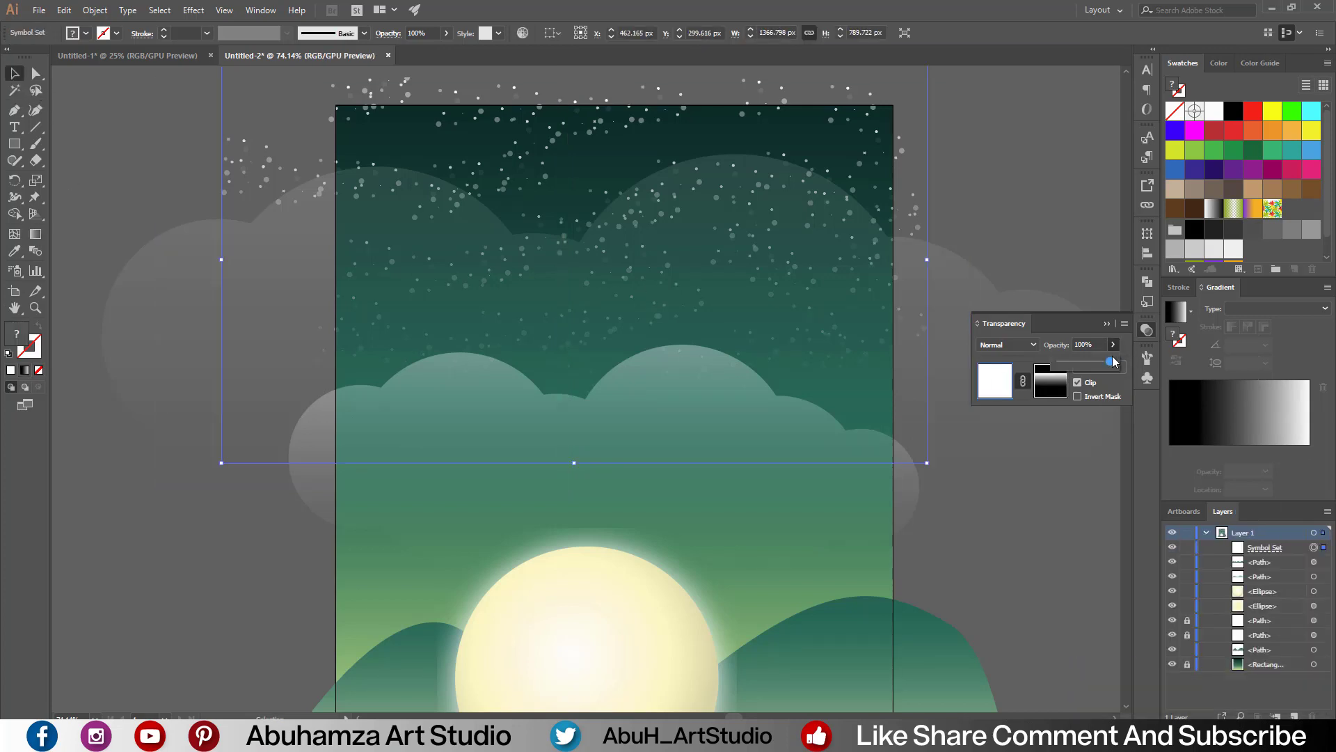
left_click(1053, 522)
key("z")
left_click(891, 471, "alt")
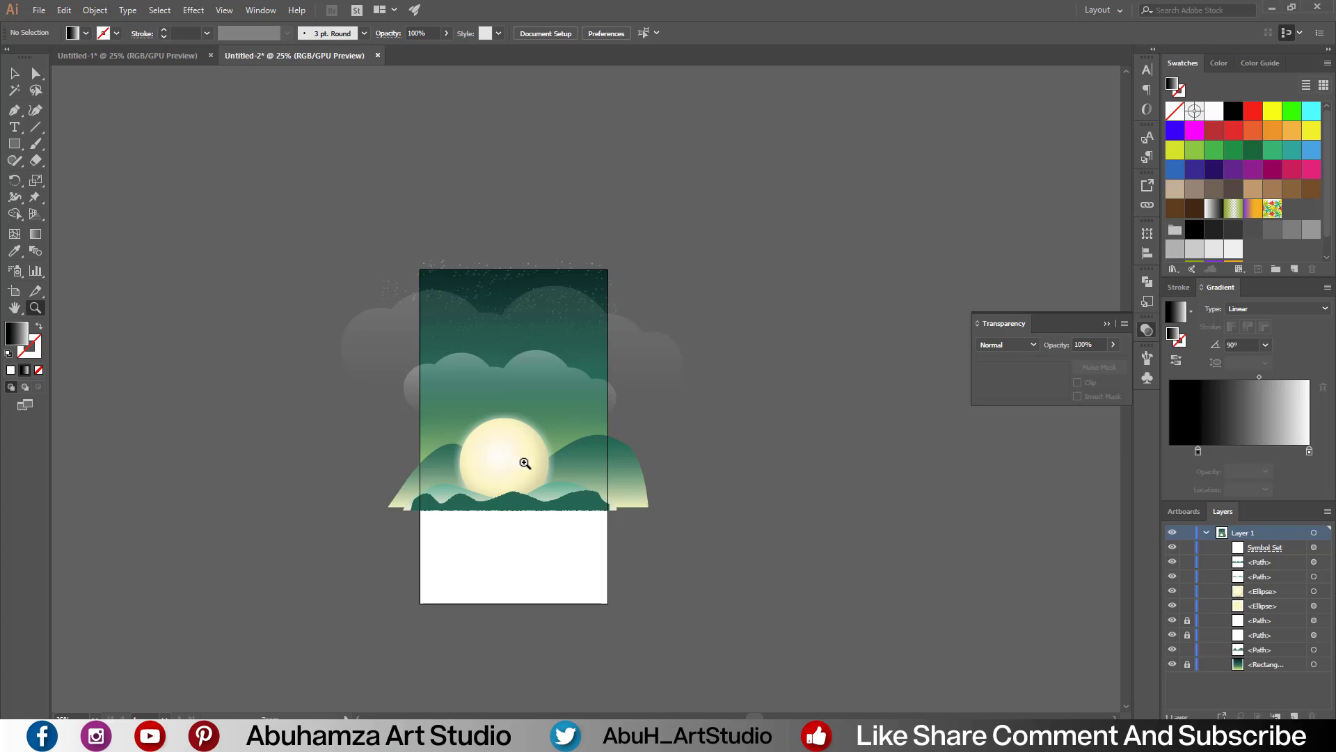
Step: Scale down the placed tree image and set it on the hills before the moon
left_click(525, 462)
left_click_drag(823, 671, 638, 459)
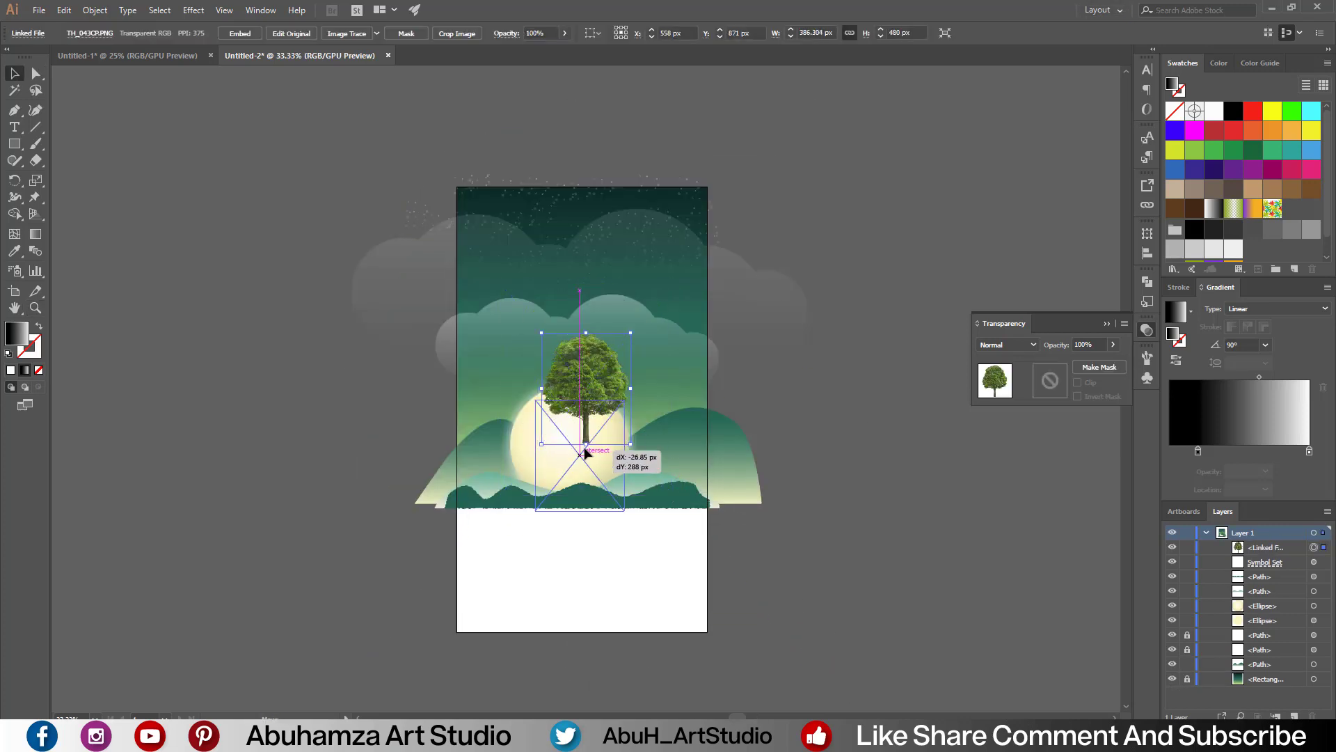
left_click_drag(598, 417, 584, 466)
left_click_drag(624, 506, 597, 503)
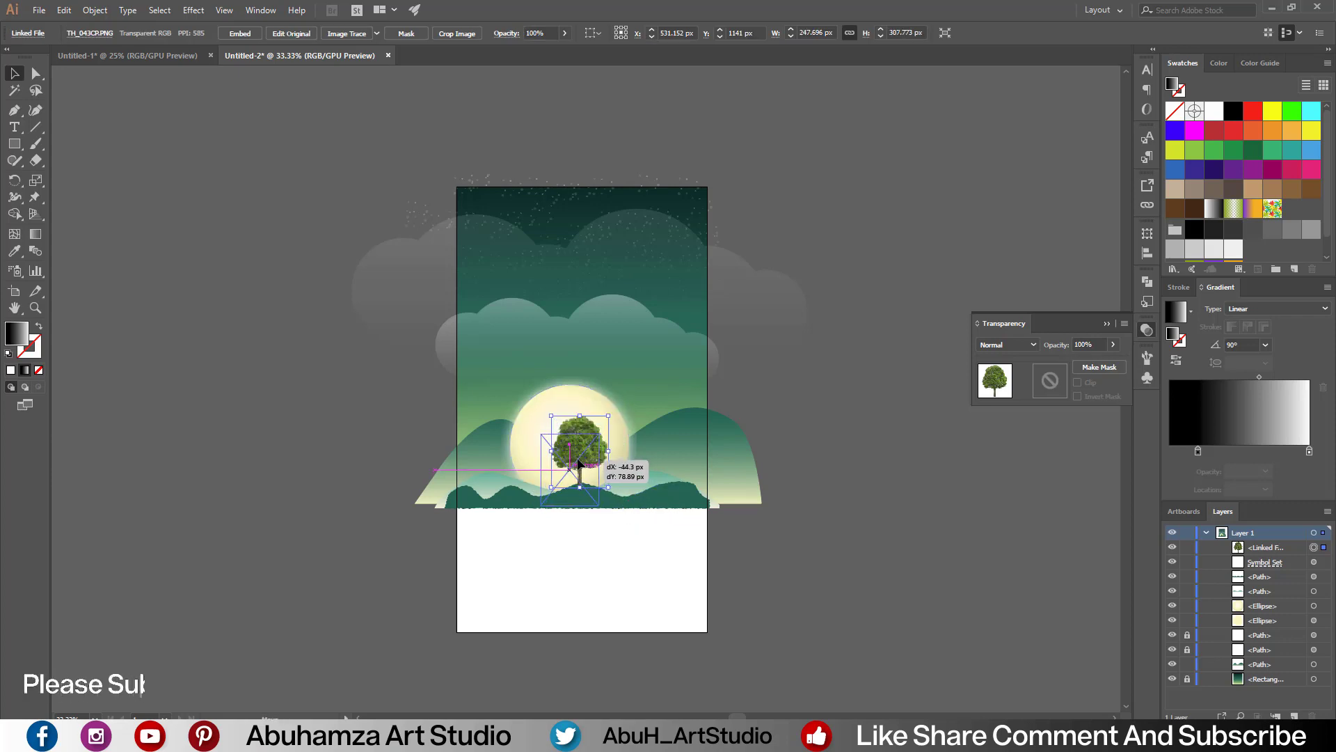
left_click_drag(598, 434, 599, 437)
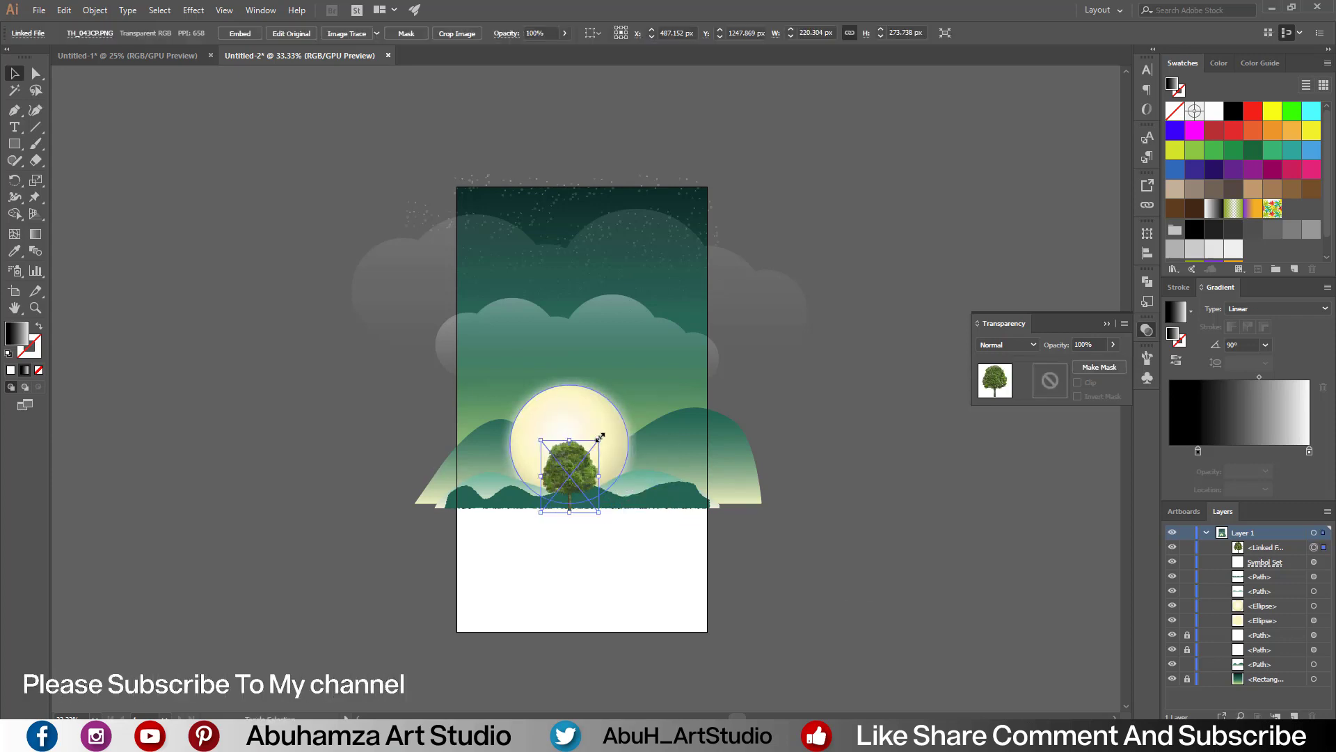
left_click(573, 474)
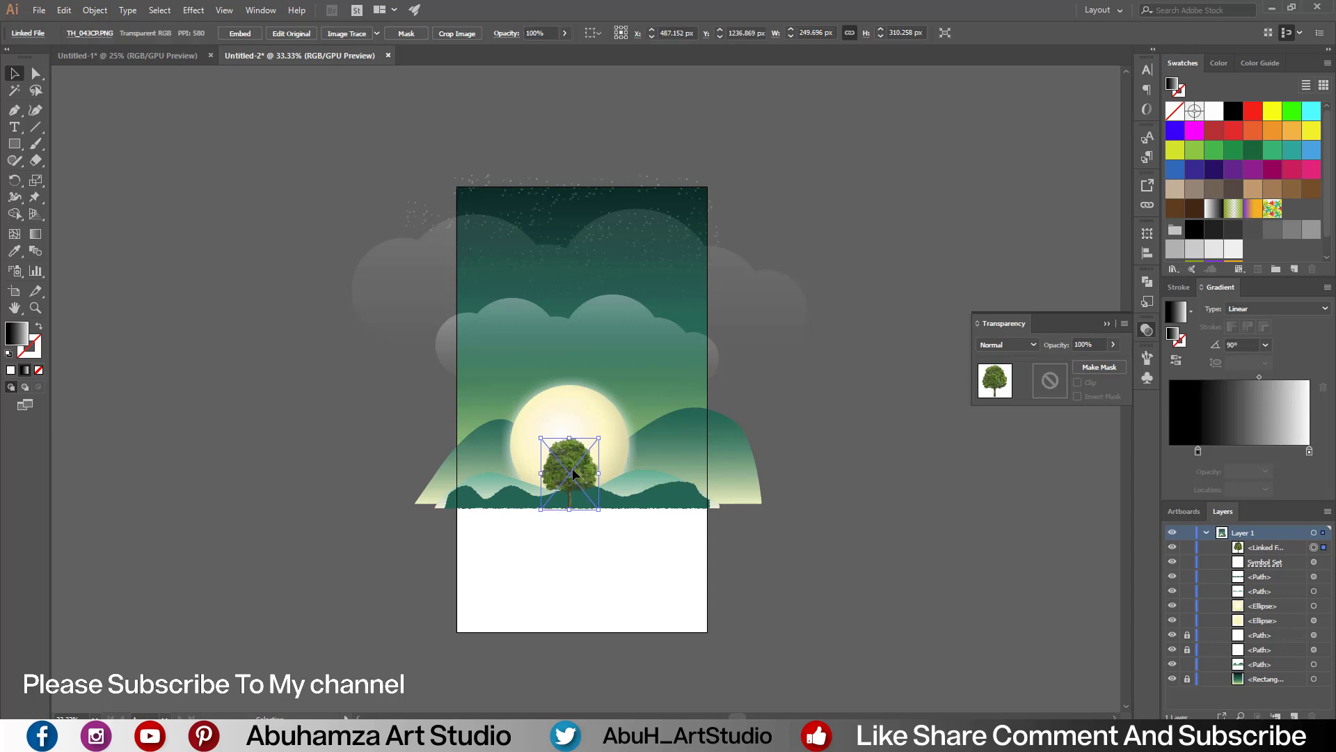
left_click(932, 620)
left_click(580, 472)
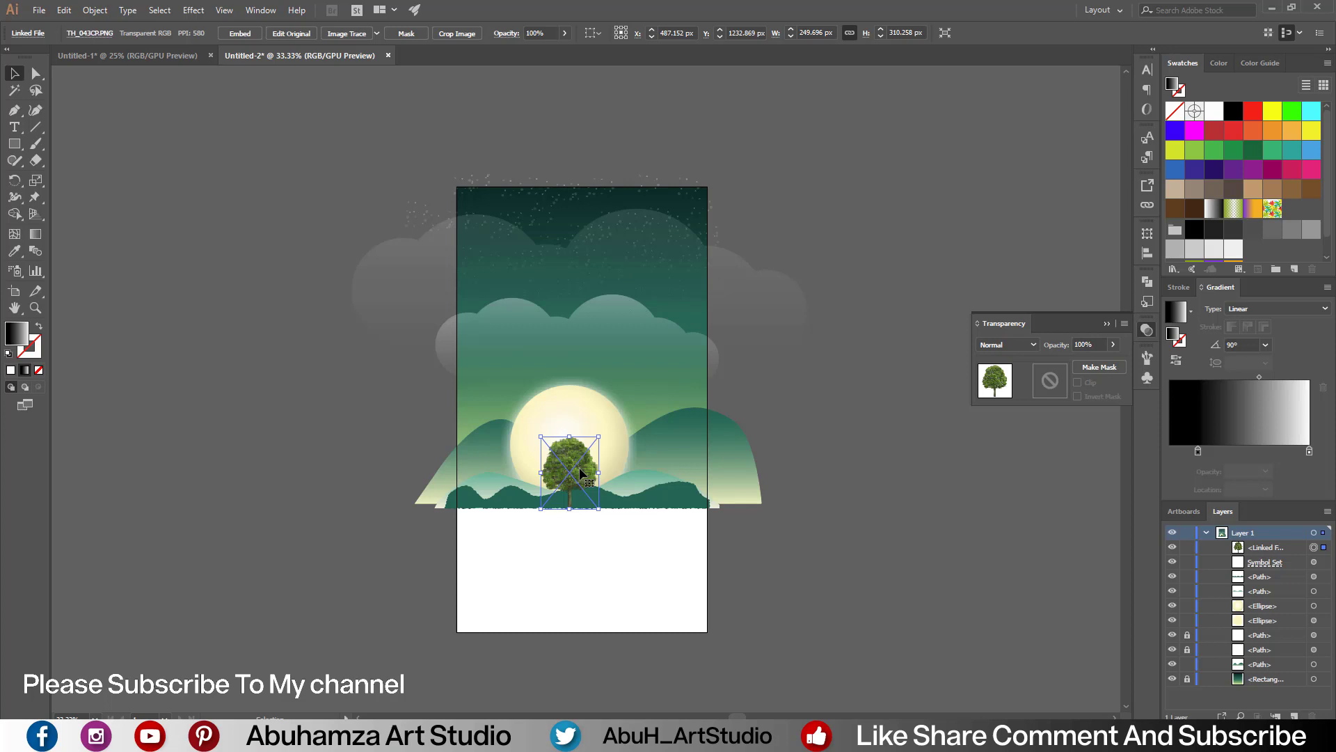
left_click(987, 554)
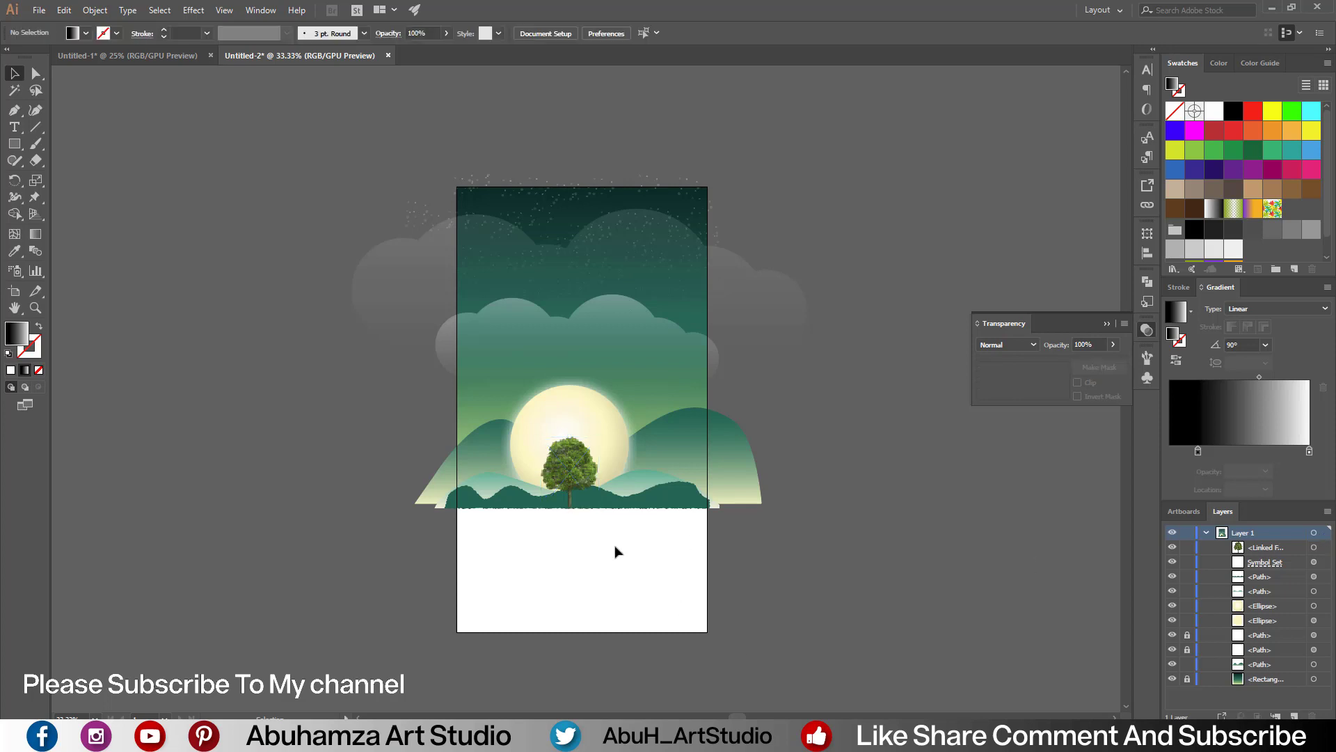
Step: Cut a white crescent from two overlapping circles with Pathfinder Minus Front
left_click_drag(14, 143, 61, 174)
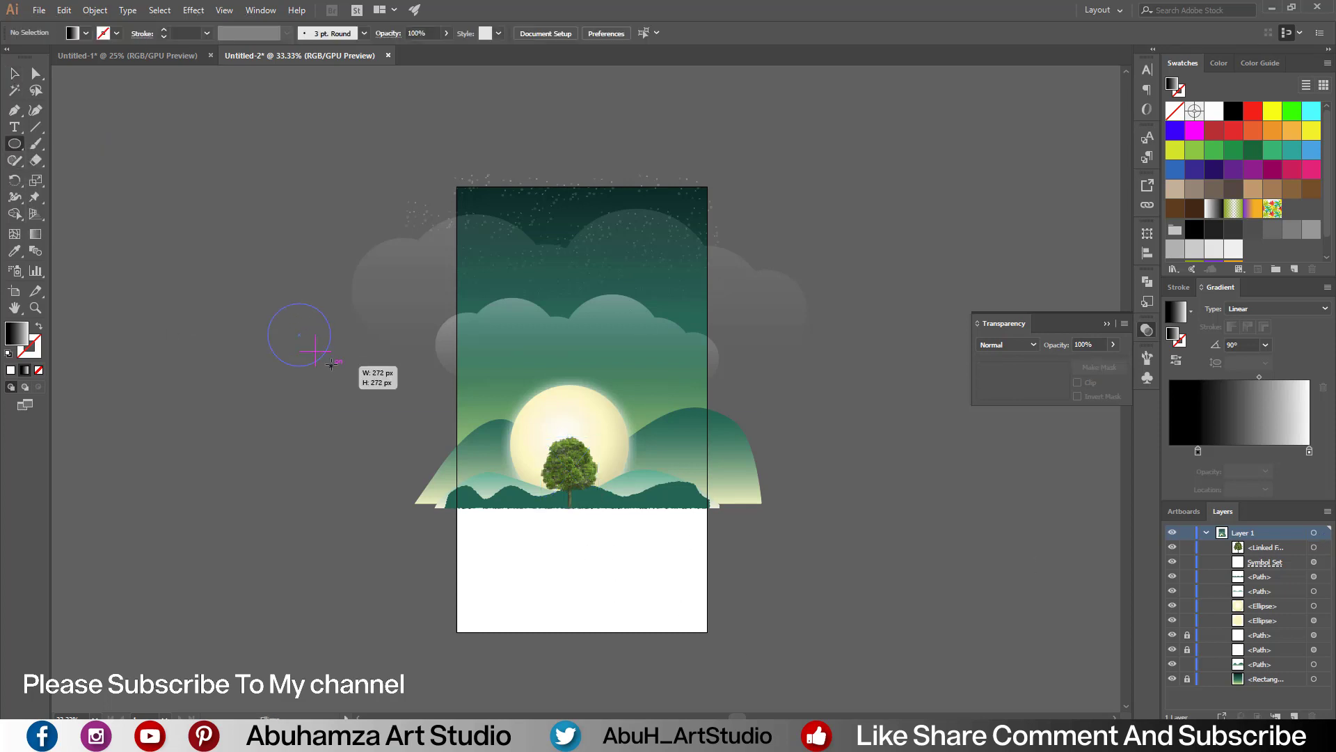
mouse_move(241, 276)
left_mouse_down()
mouse_move(358, 393)
mouse_move(288, 324)
left_mouse_up()
left_click(85, 33)
left_click(29, 56)
key("v")
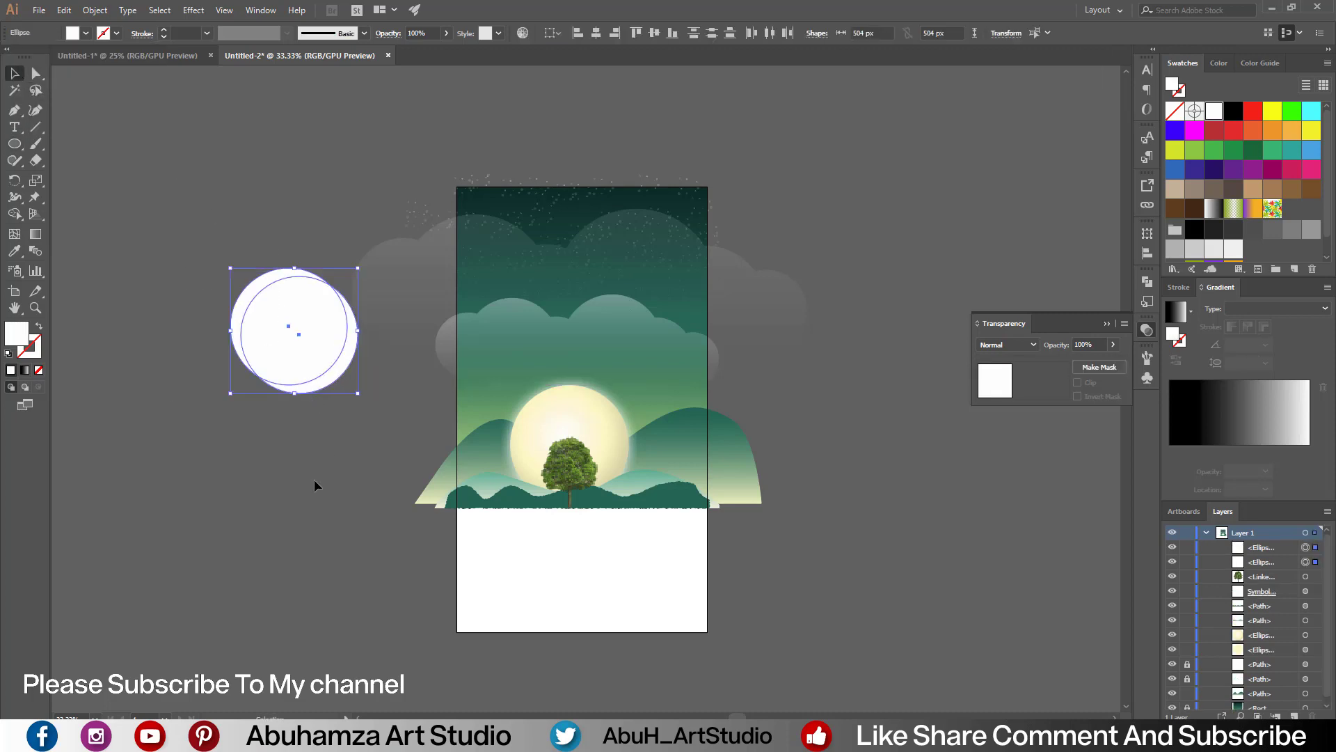
left_click(1147, 282)
left_click(1010, 310)
Step: Shrink and rotate the crescent, then move it up into the sky
mouse_move(360, 398)
left_mouse_down()
mouse_move(376, 362)
mouse_move(343, 378)
mouse_move(326, 359)
mouse_move(650, 236)
left_mouse_up()
left_click(333, 349)
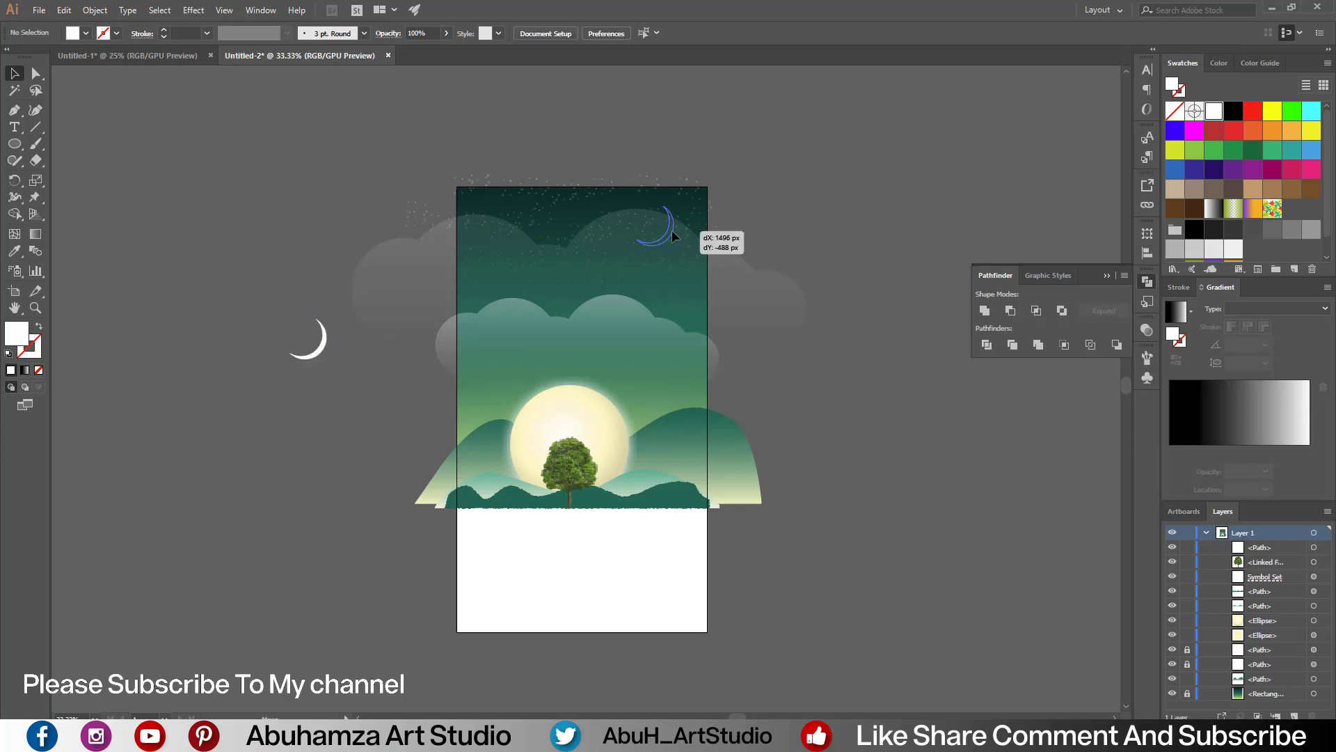
left_click(446, 33)
left_click_drag(445, 56, 398, 48)
left_click(264, 209)
Step: Set the crescent's opacity to 10% and nudge it left in the sky
left_click(629, 247)
left_click(446, 33)
left_click(269, 244)
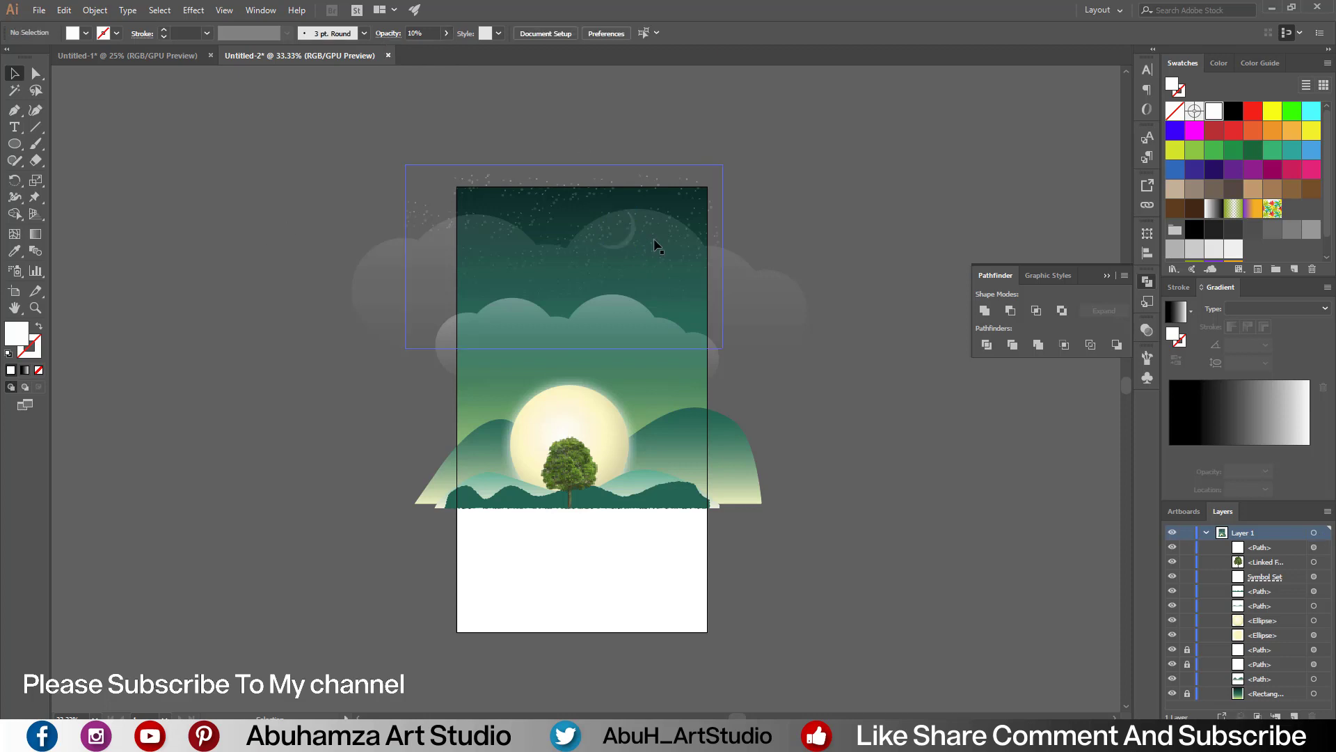
left_click_drag(656, 245, 597, 243)
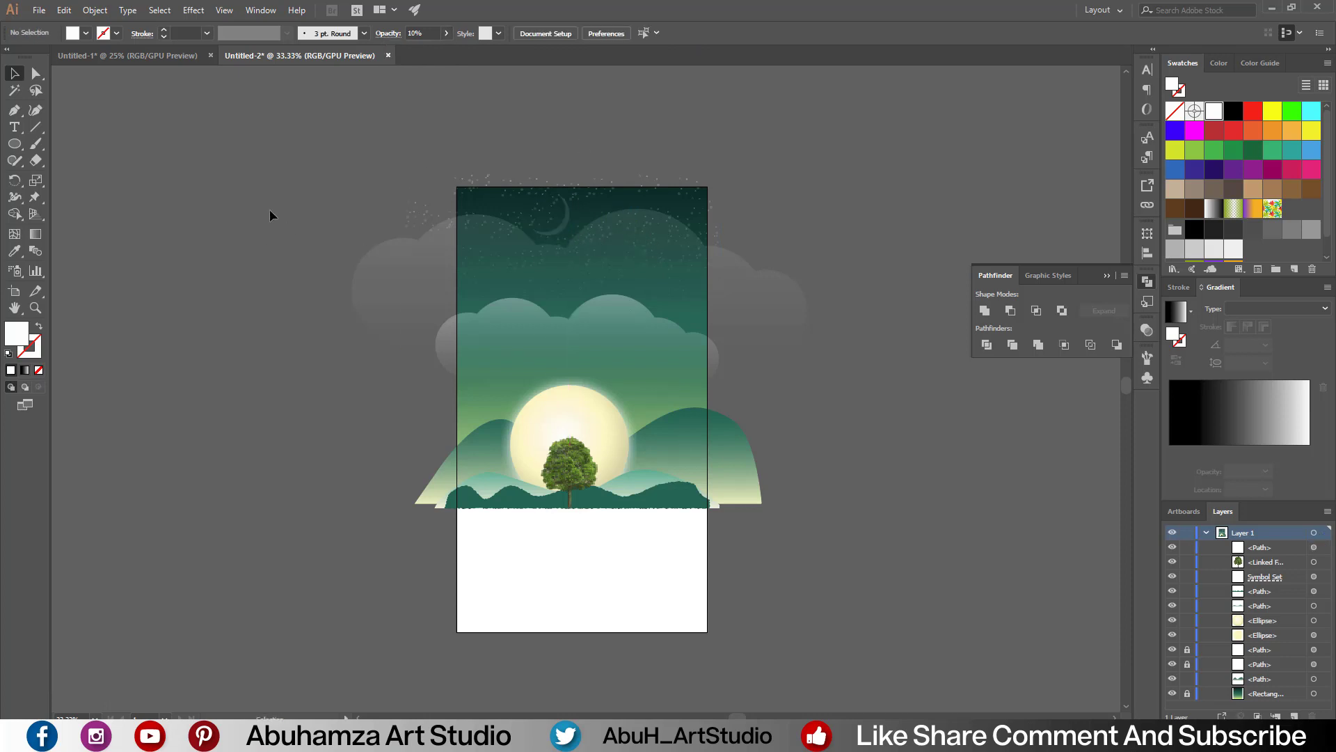
left_click(498, 256)
left_click(202, 177)
Step: Unlock all artwork, select everything and group it
left_click(95, 10)
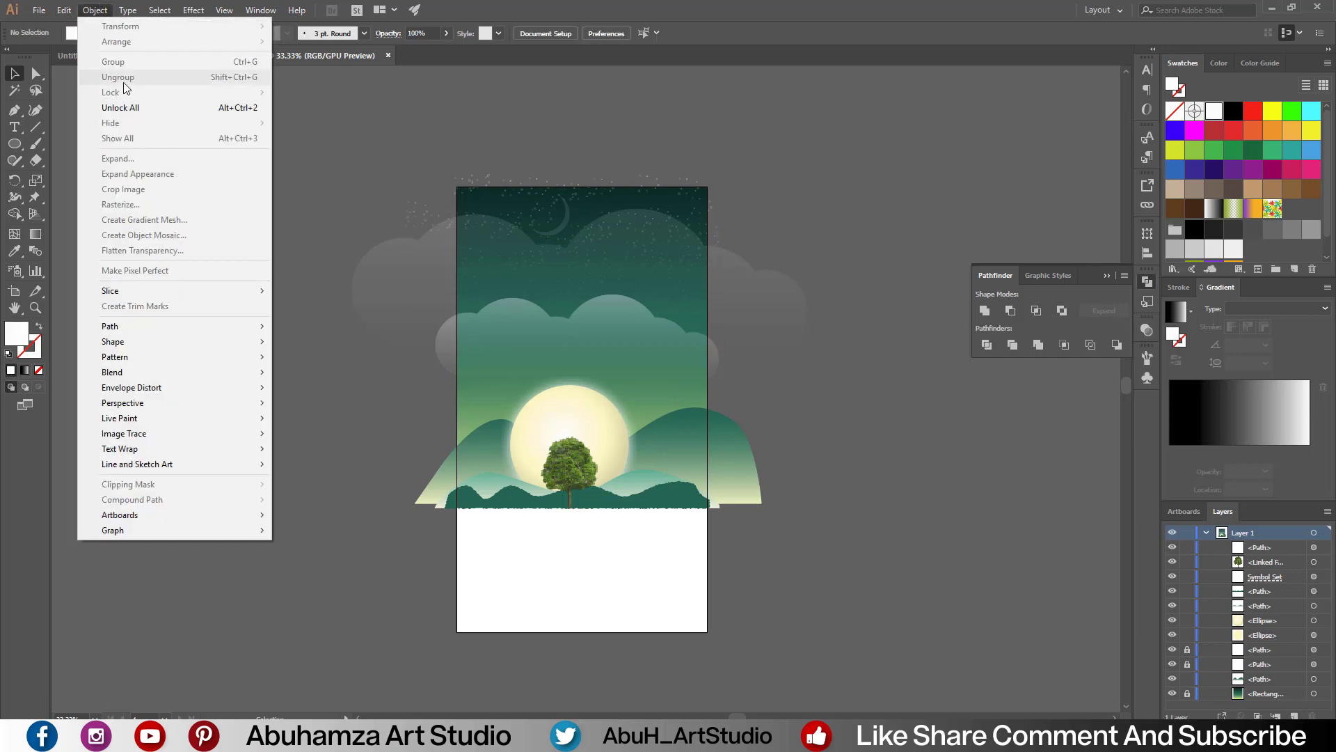
left_click(132, 112)
key("ctrl+a")
right_click(608, 307)
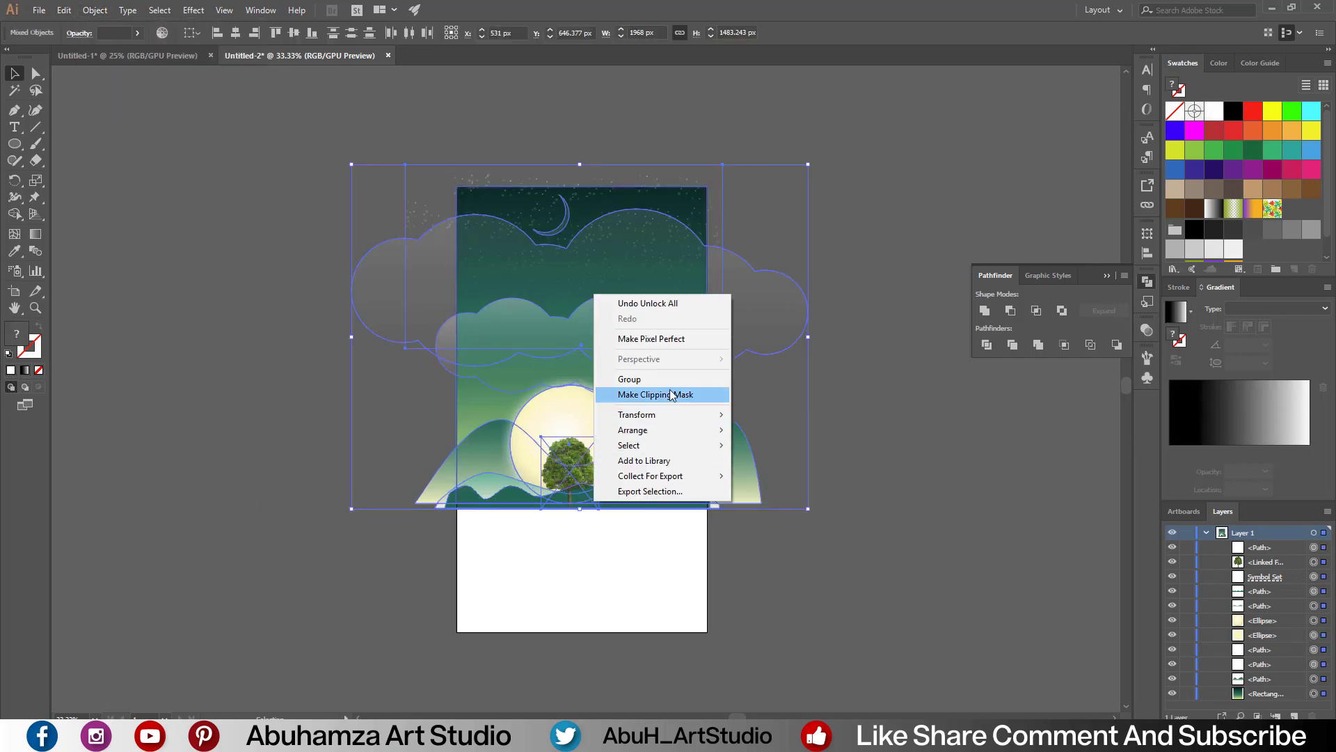
left_click(669, 393)
Step: Copy the group, Paste in Back, and place the flipped copy below as the reflection
left_click(64, 10)
left_click(108, 77)
left_click(64, 10)
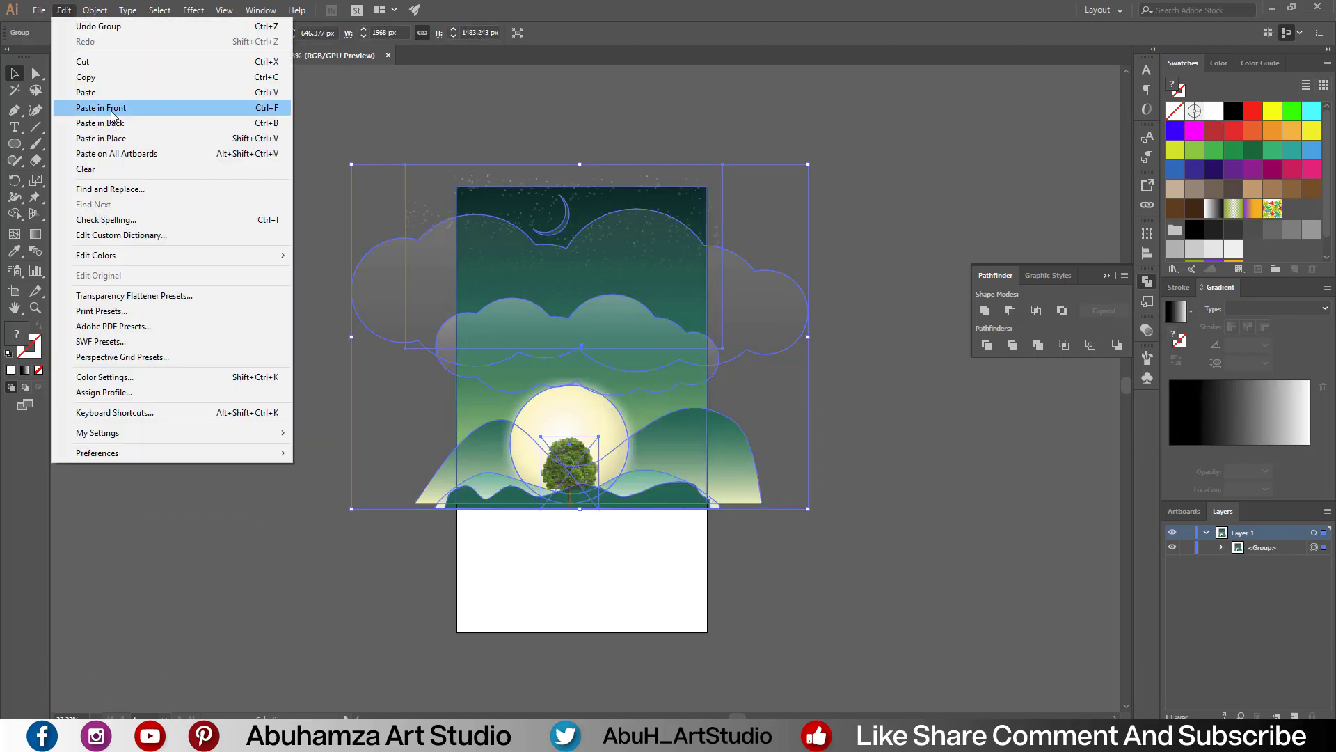
left_click(101, 122)
left_click_drag(579, 164, 595, 692)
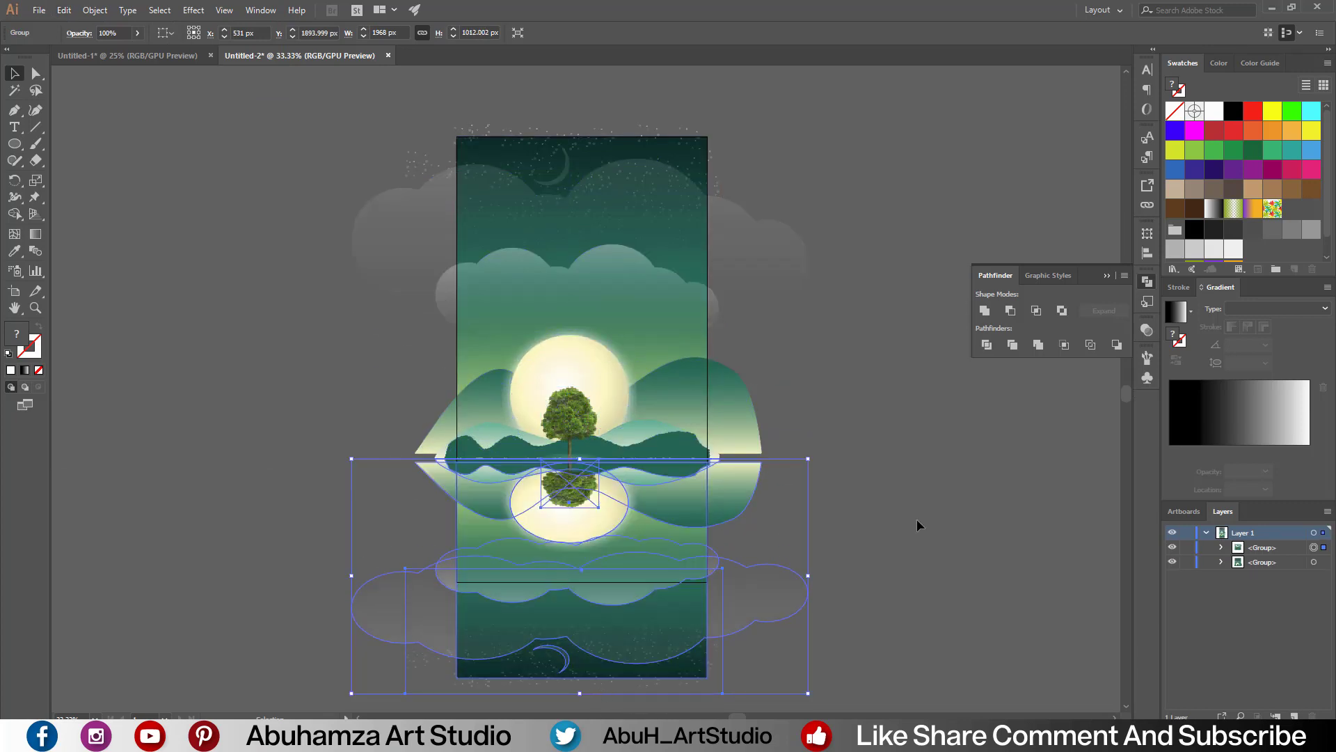
left_click(193, 10)
left_click(471, 278)
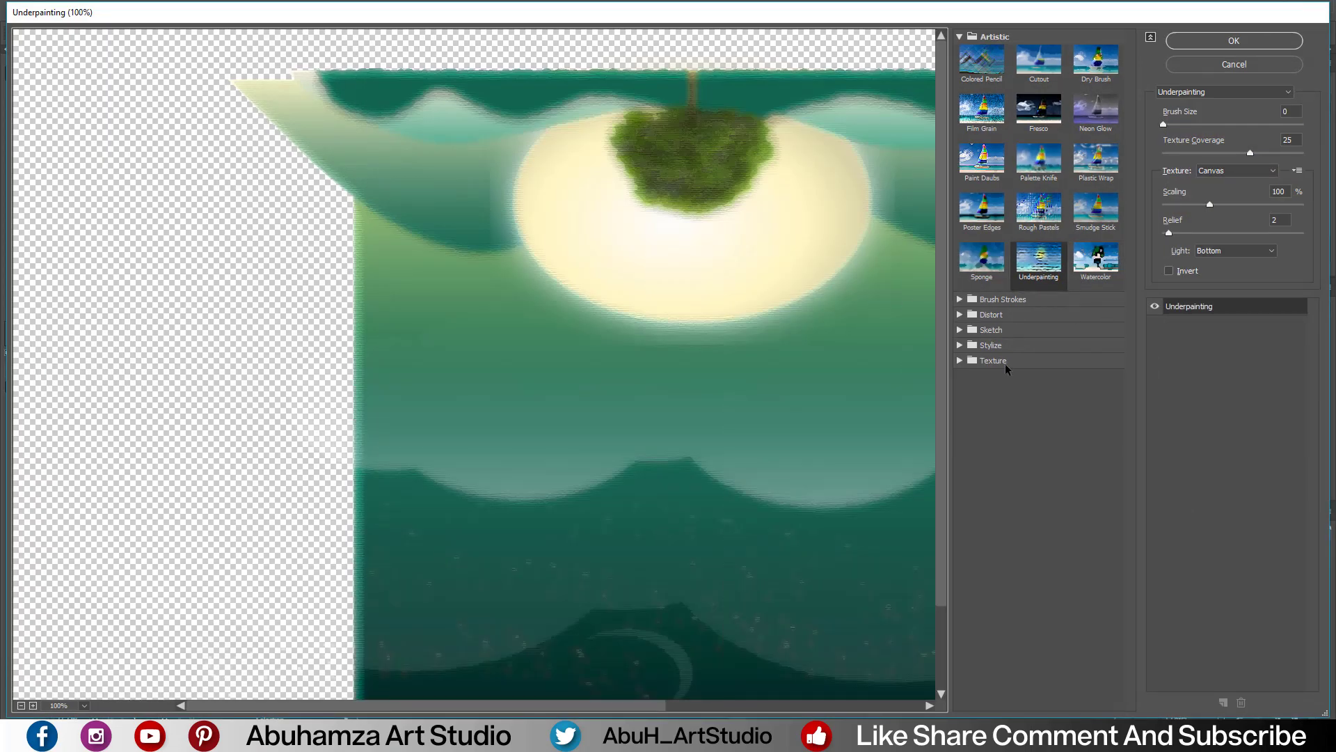
Step: Preview Water Paper and Watercolor, then apply the Underpainting effect to the reflection
left_click(960, 314)
left_click(960, 315)
left_click(961, 330)
left_click(1038, 549)
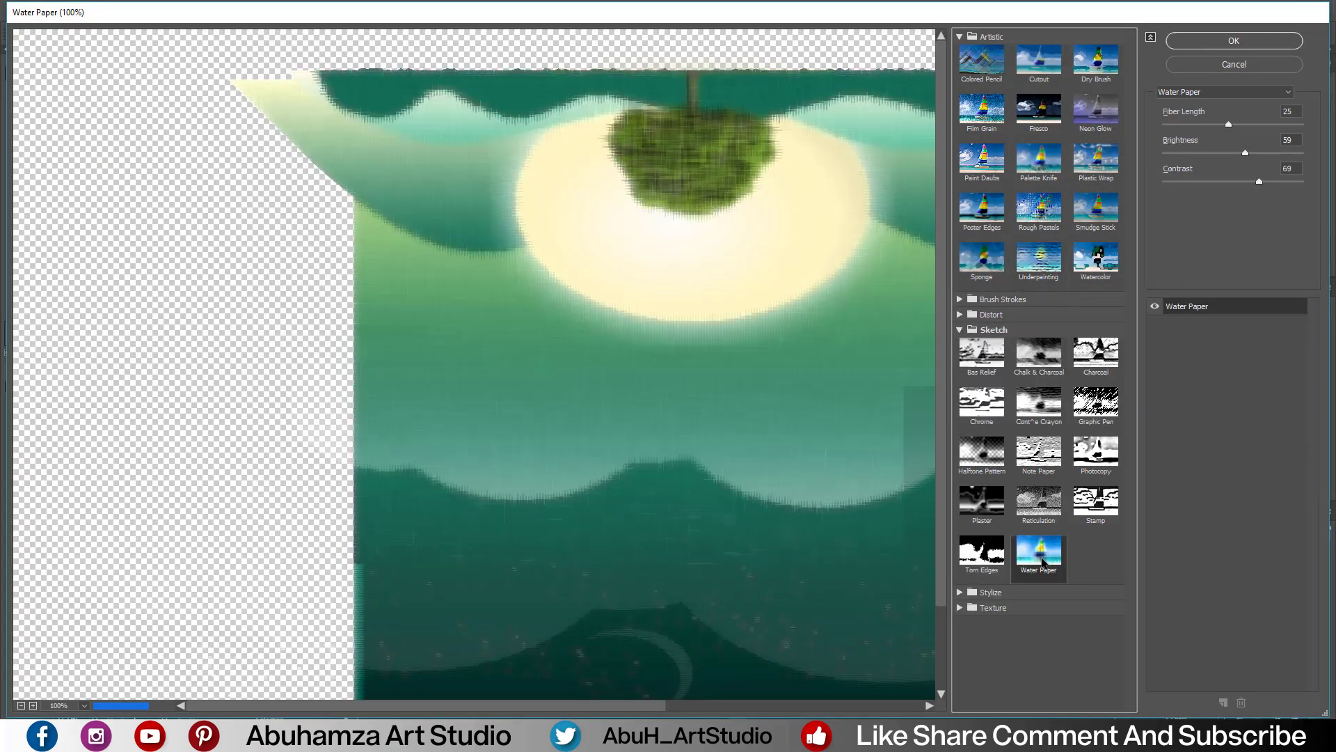
left_click(1225, 92)
left_click(1238, 407)
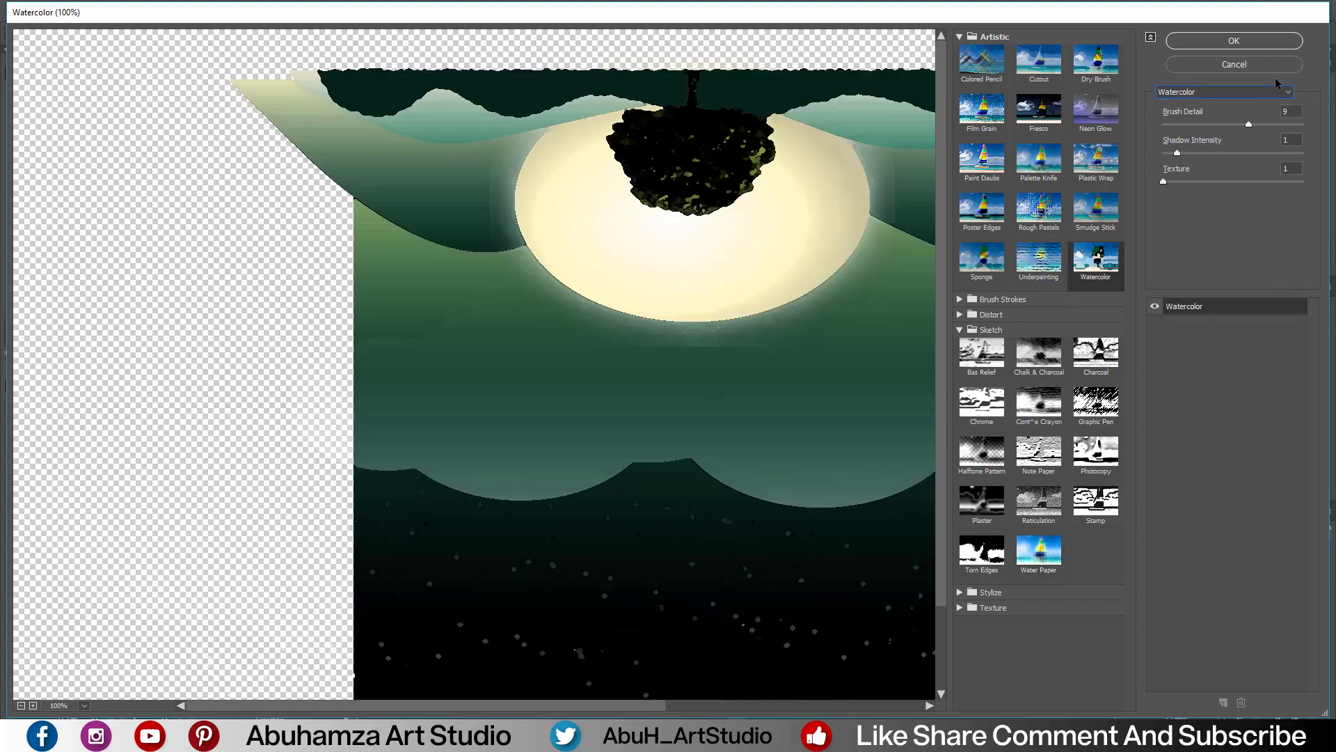
left_click(1225, 92)
left_click(1218, 387)
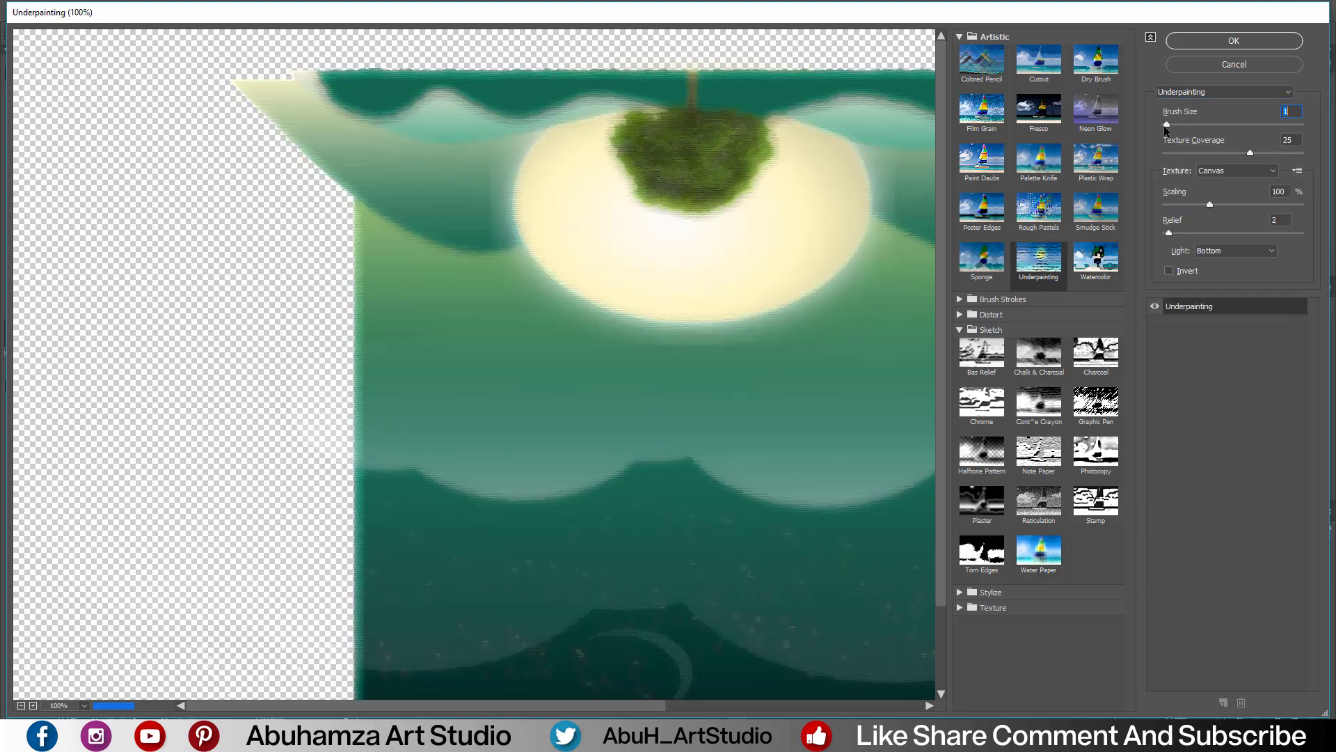
left_click(1251, 43)
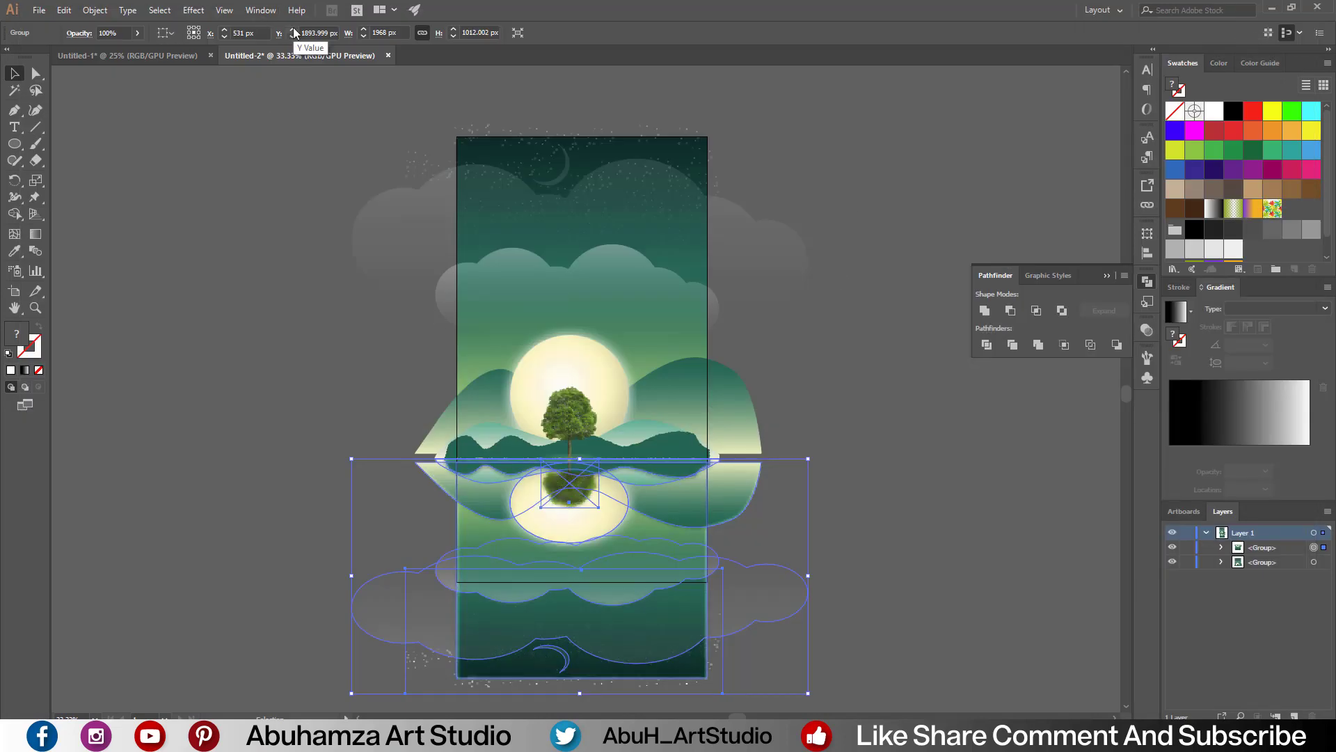
Step: Lower the reflection group's opacity to 76%
left_click(137, 33)
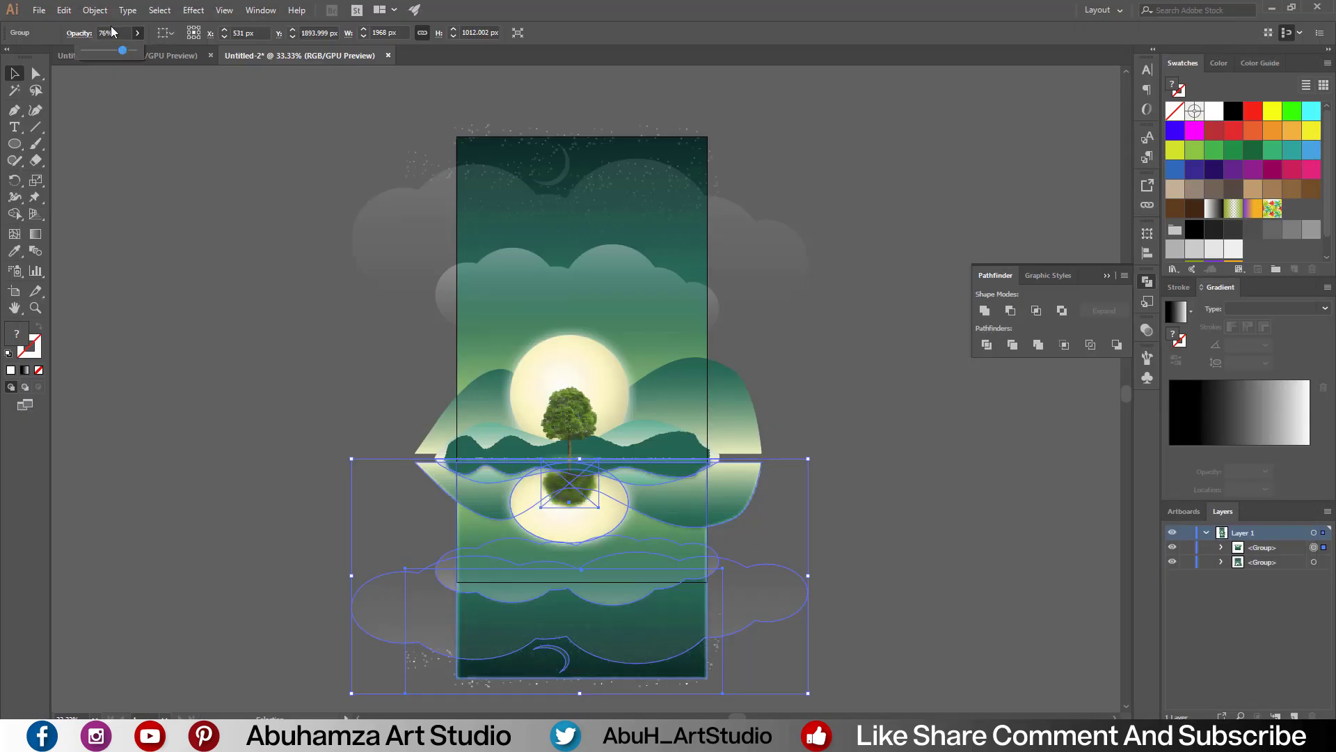
left_click(188, 263)
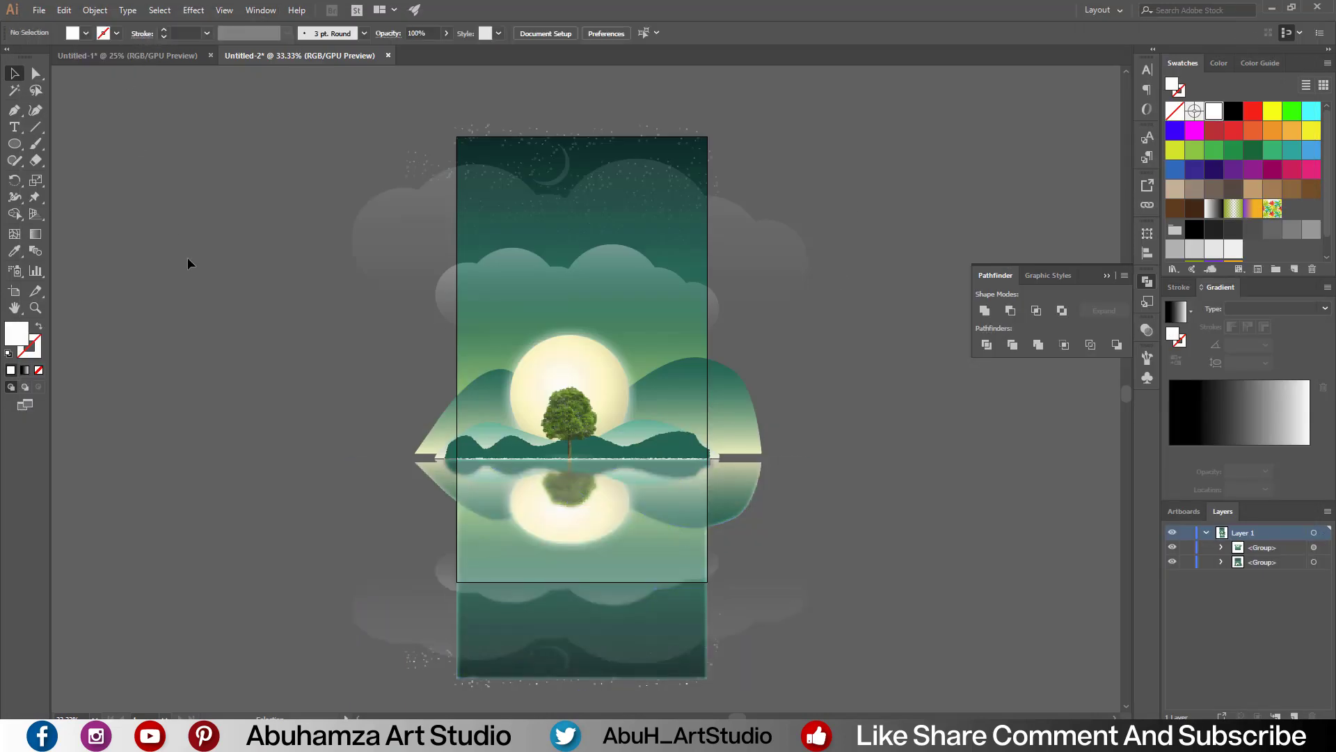
left_click(564, 569)
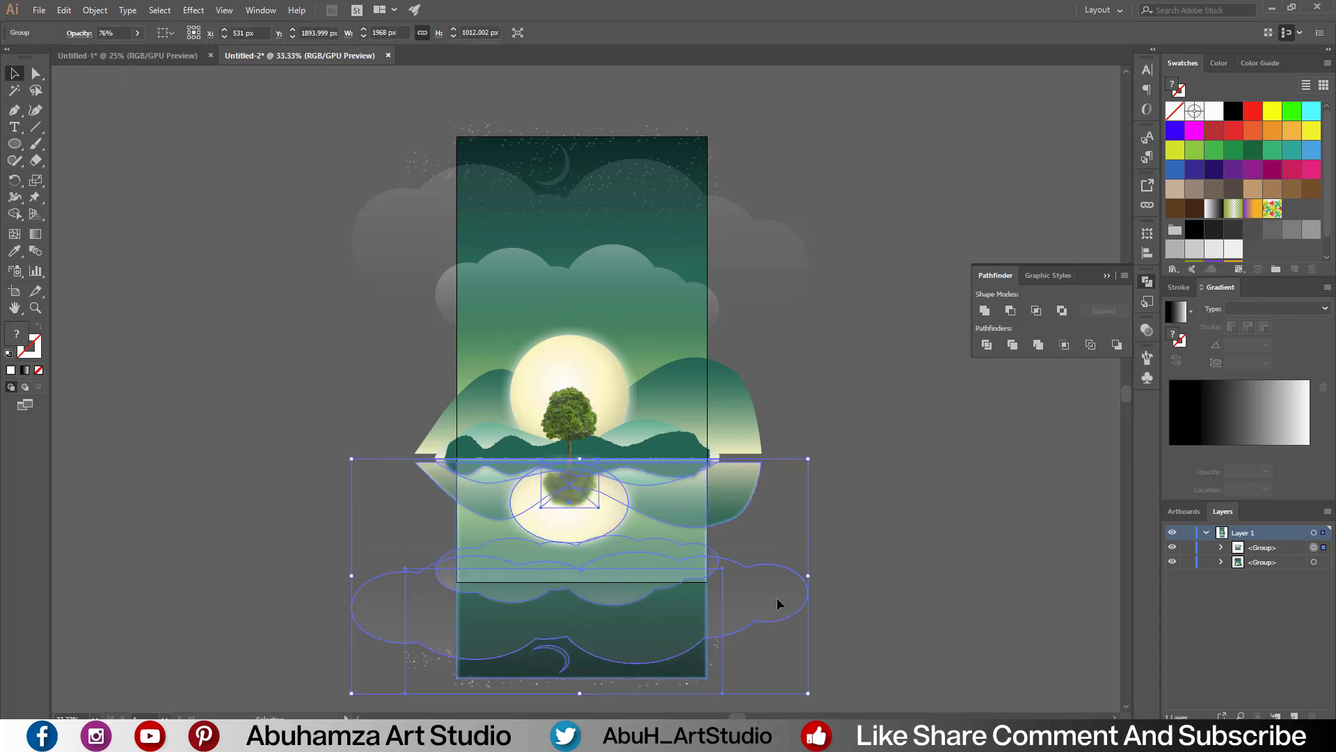
left_click(937, 524)
Step: Lock the reflection group in place with Object > Lock > Selection
key("z")
left_click_drag(691, 465, 707, 492)
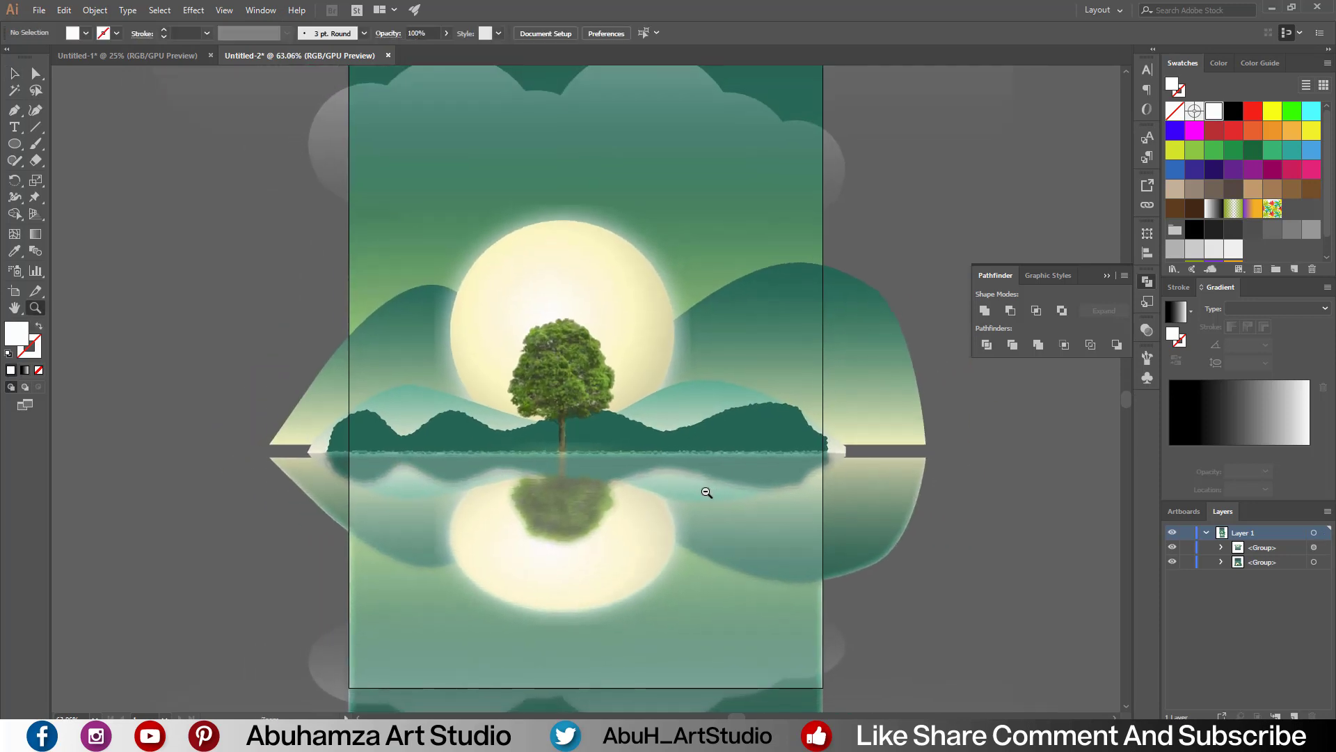
key("p")
left_click(306, 498)
left_click(94, 9)
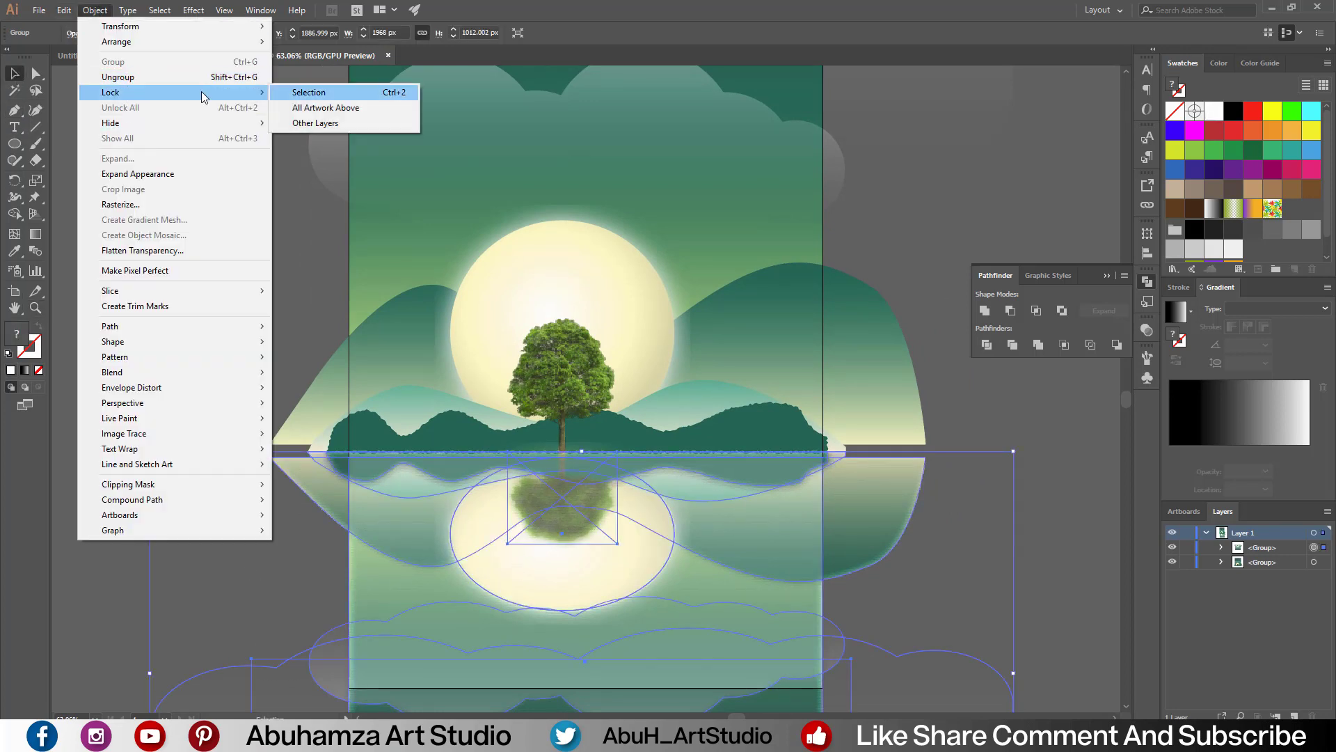
left_click(308, 92)
Step: Draw a closed boat-hull outline with curved ends on the reflected moon
left_click(507, 574)
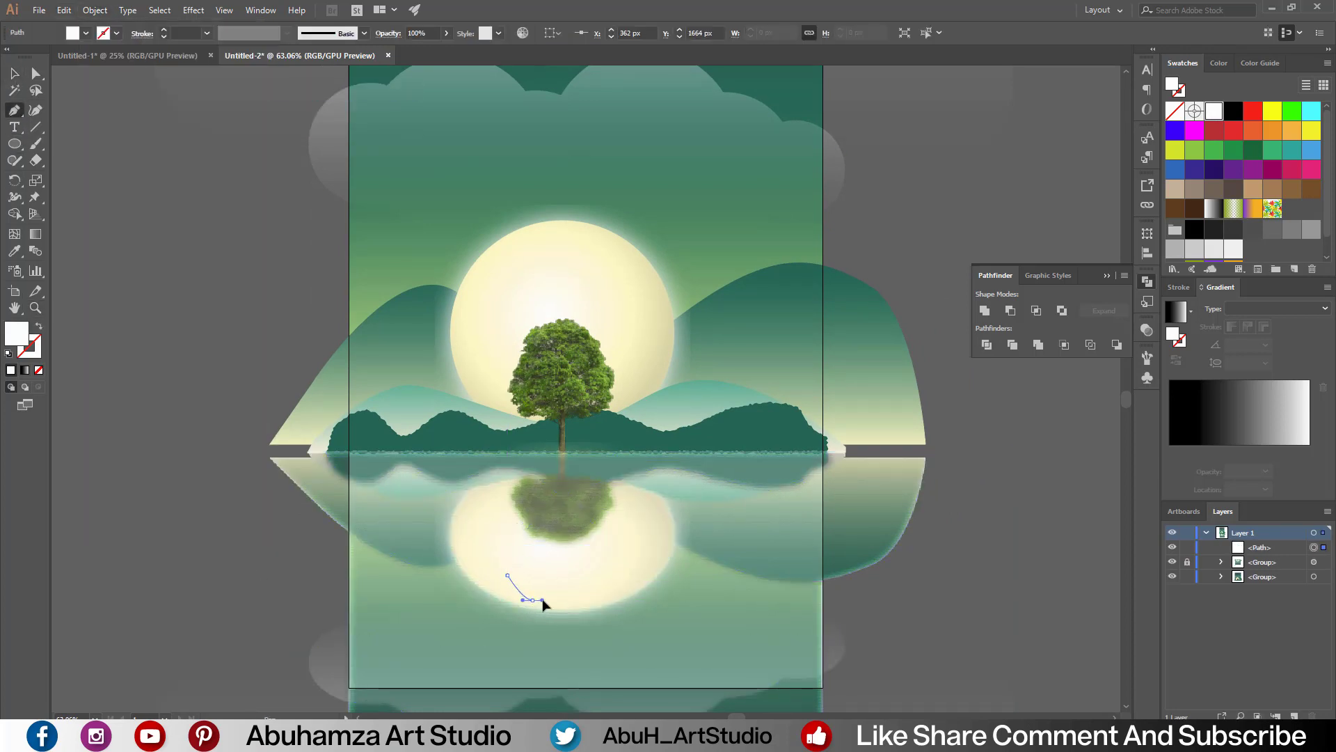
left_click_drag(543, 604, 543, 601)
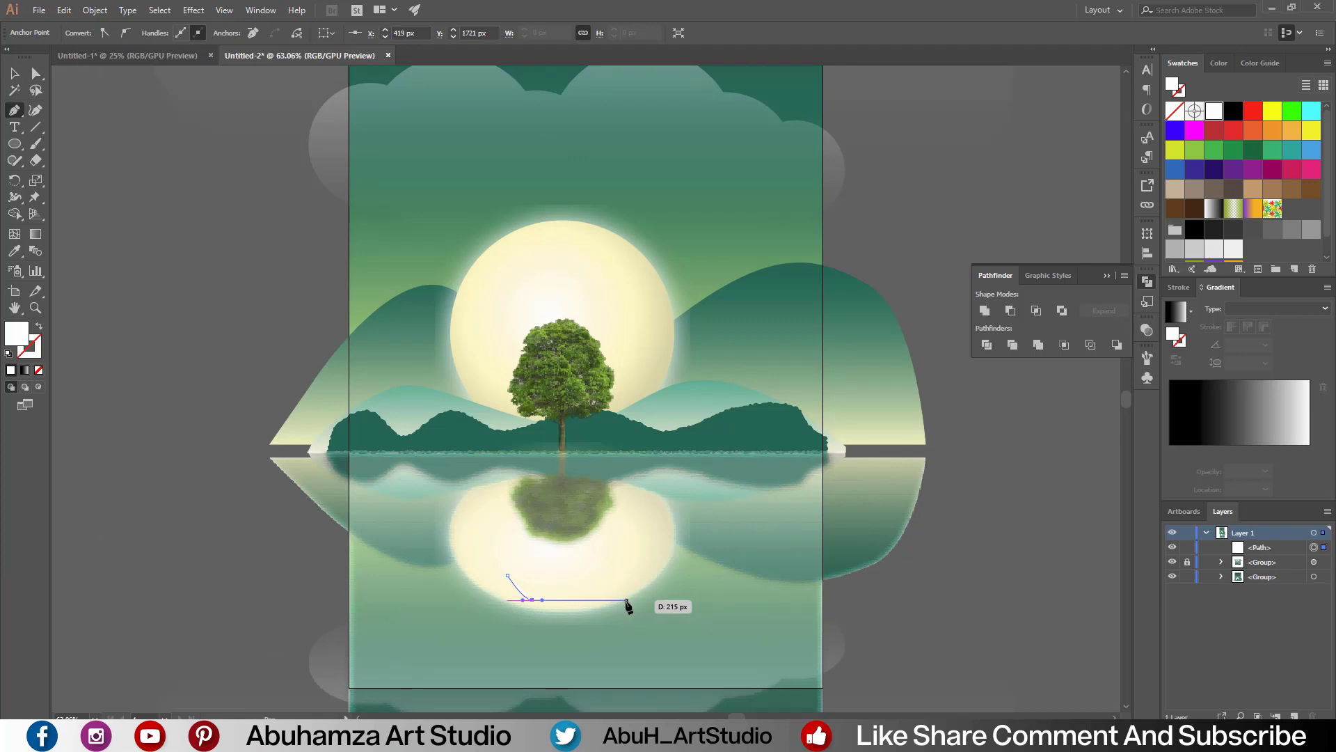
left_click_drag(639, 599, 657, 565)
left_click_drag(657, 576, 633, 590)
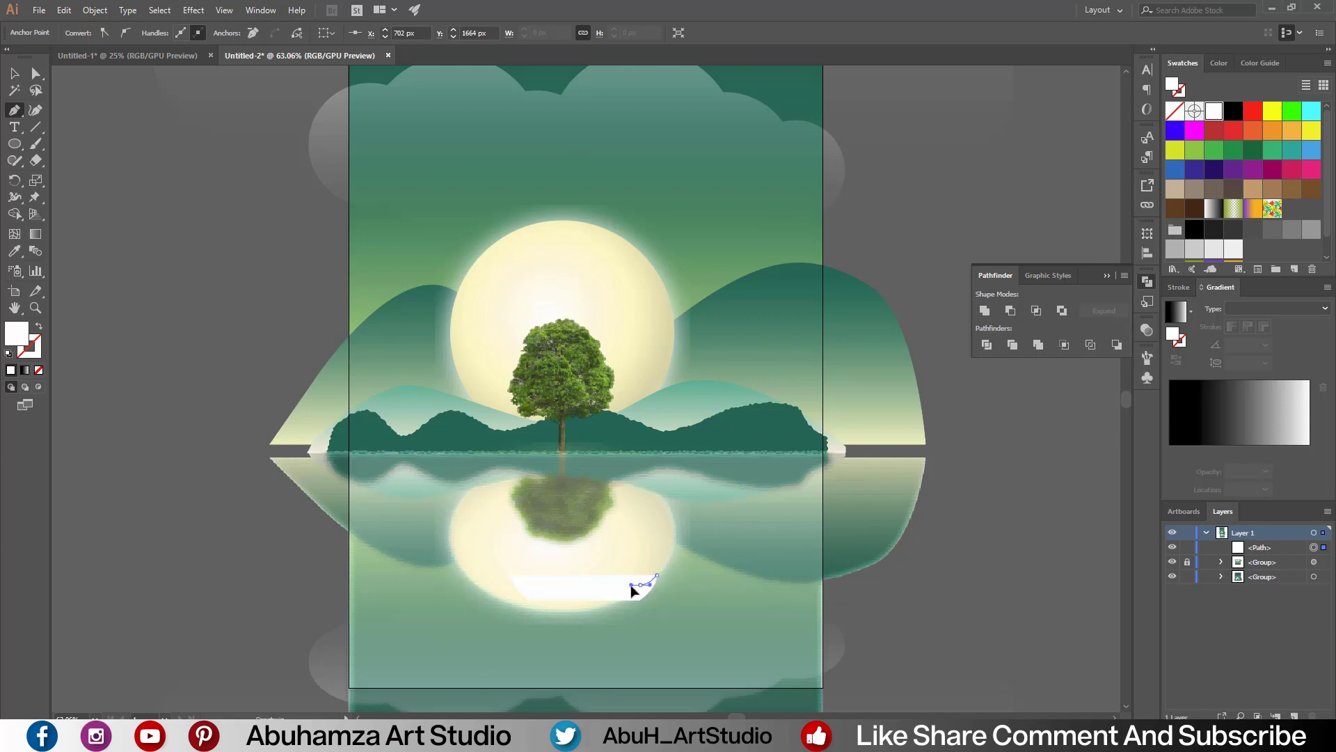
left_click_drag(526, 586, 505, 573)
left_click(505, 573)
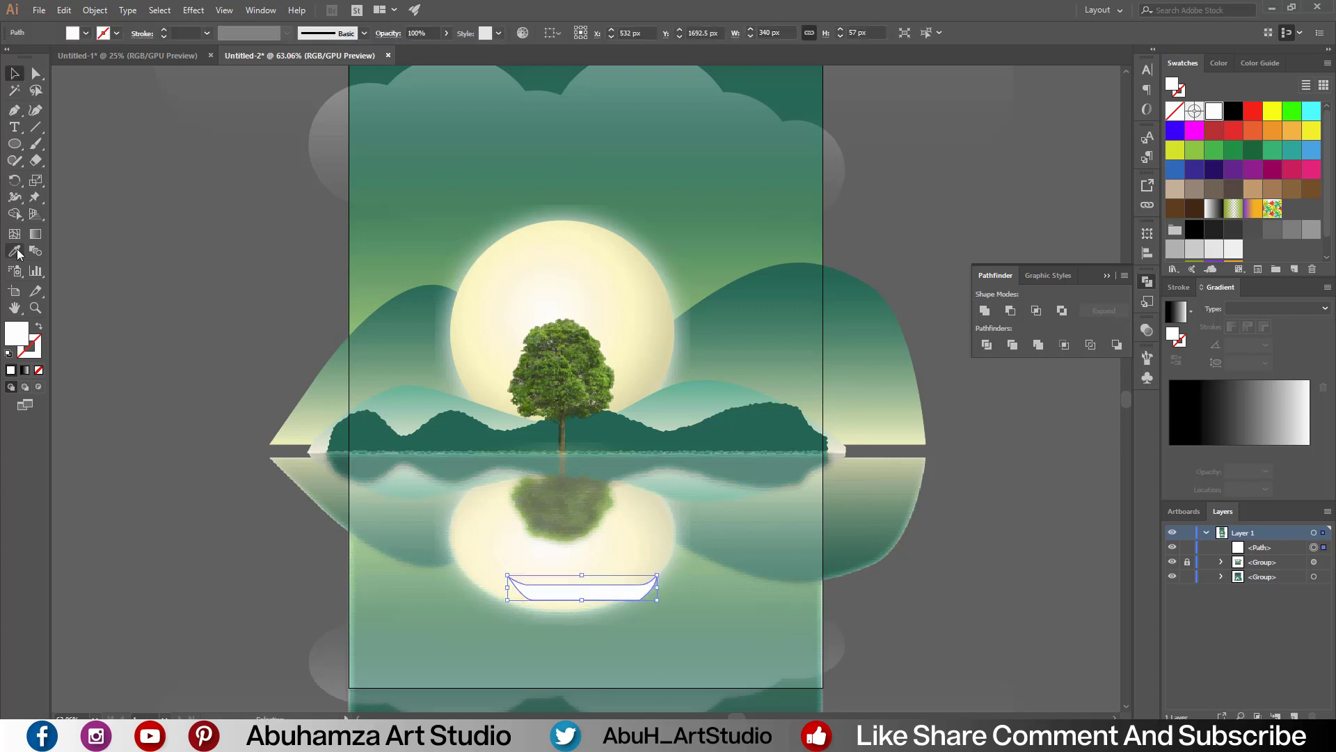
Step: Fill the boat with a very dark teal based on the hills' green
key("i")
left_click(459, 417)
left_click(1260, 62)
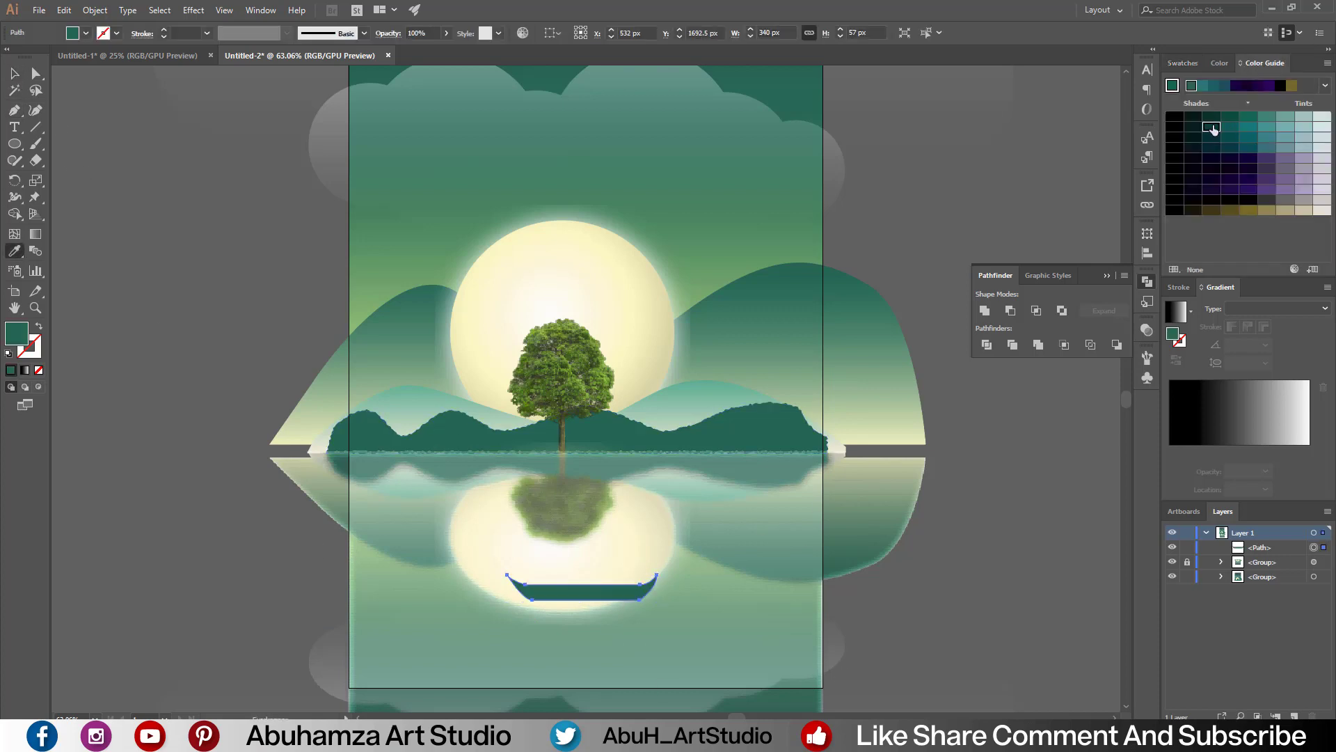
key("v")
left_click(1194, 130)
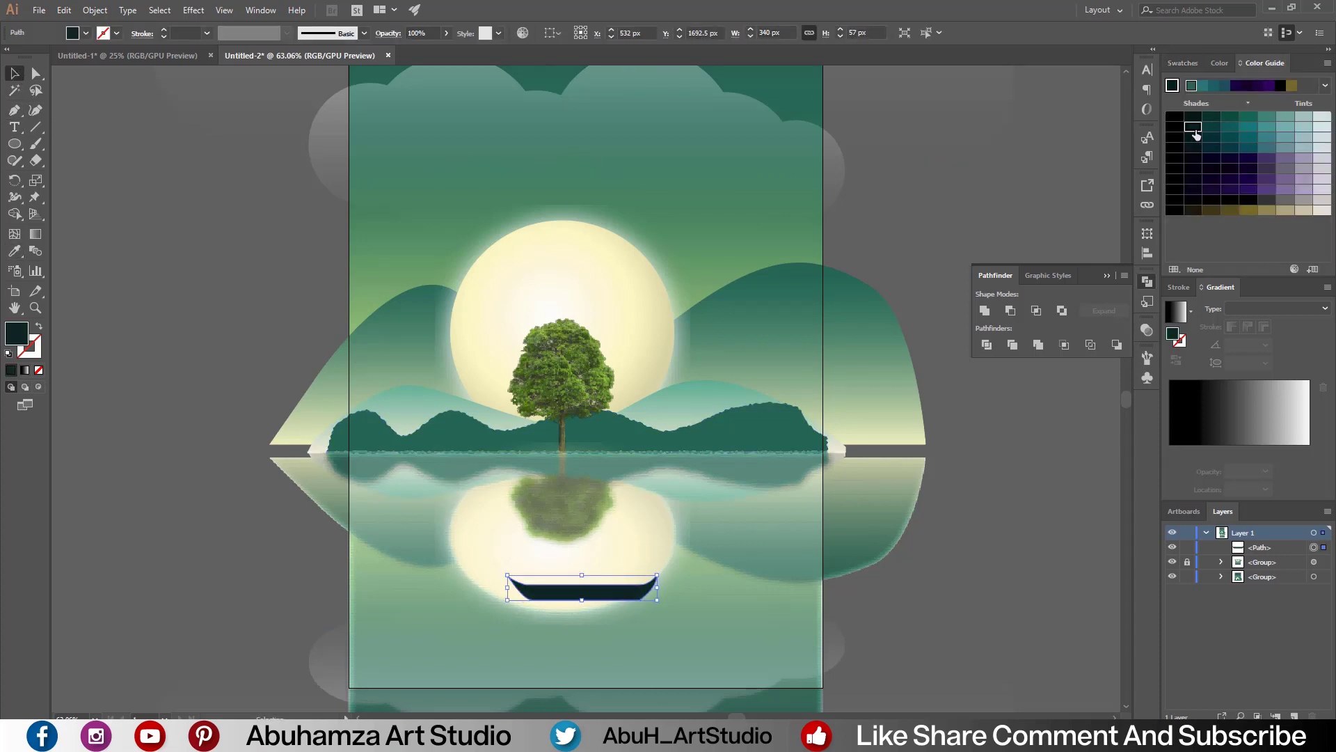
Step: Smooth and drag the hull's anchors to refine its curved edges
key("a")
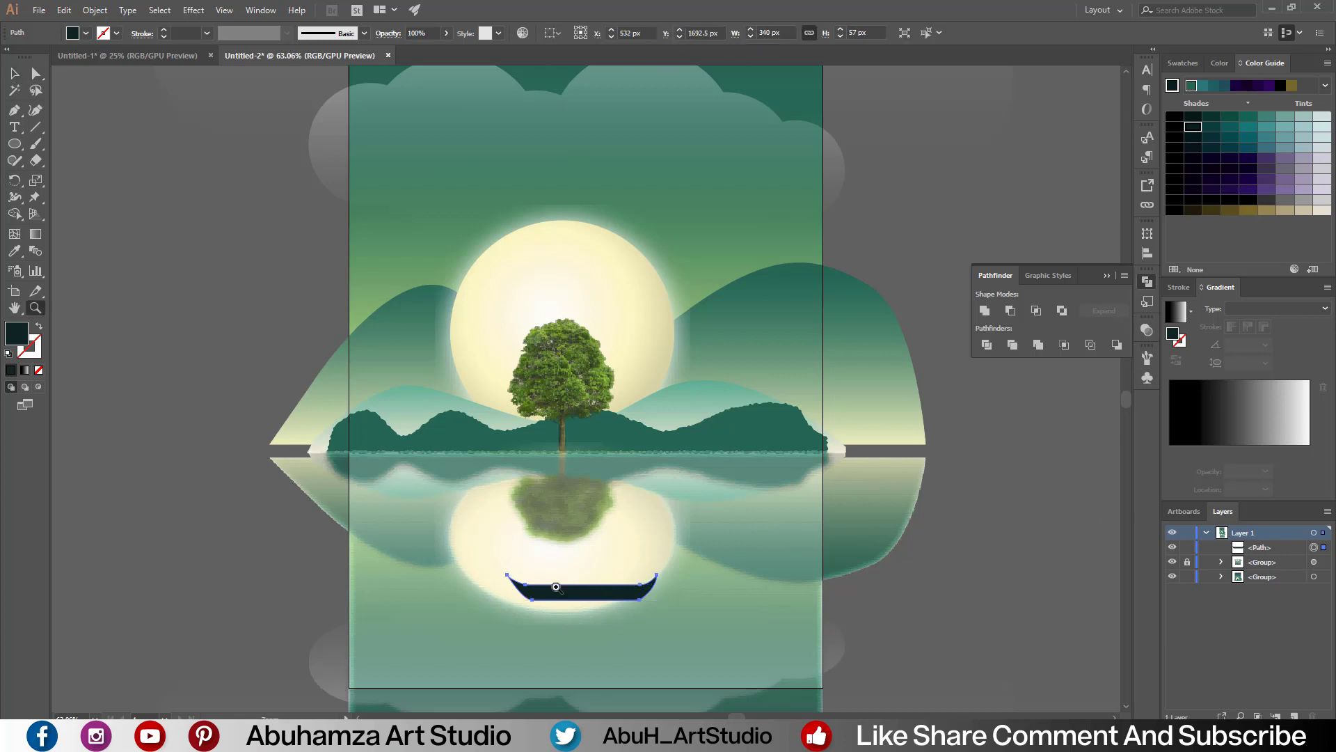
key("ctrl+plus")
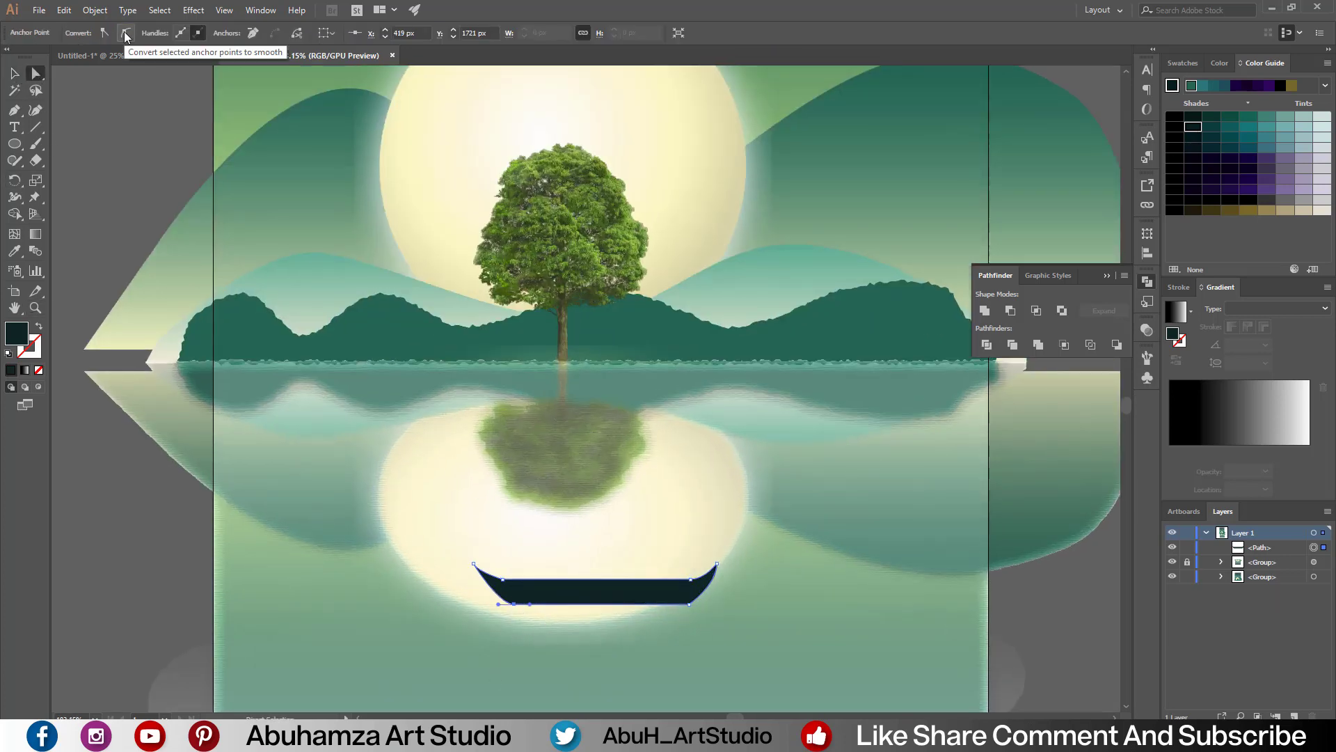
left_click(503, 578)
left_click(125, 34)
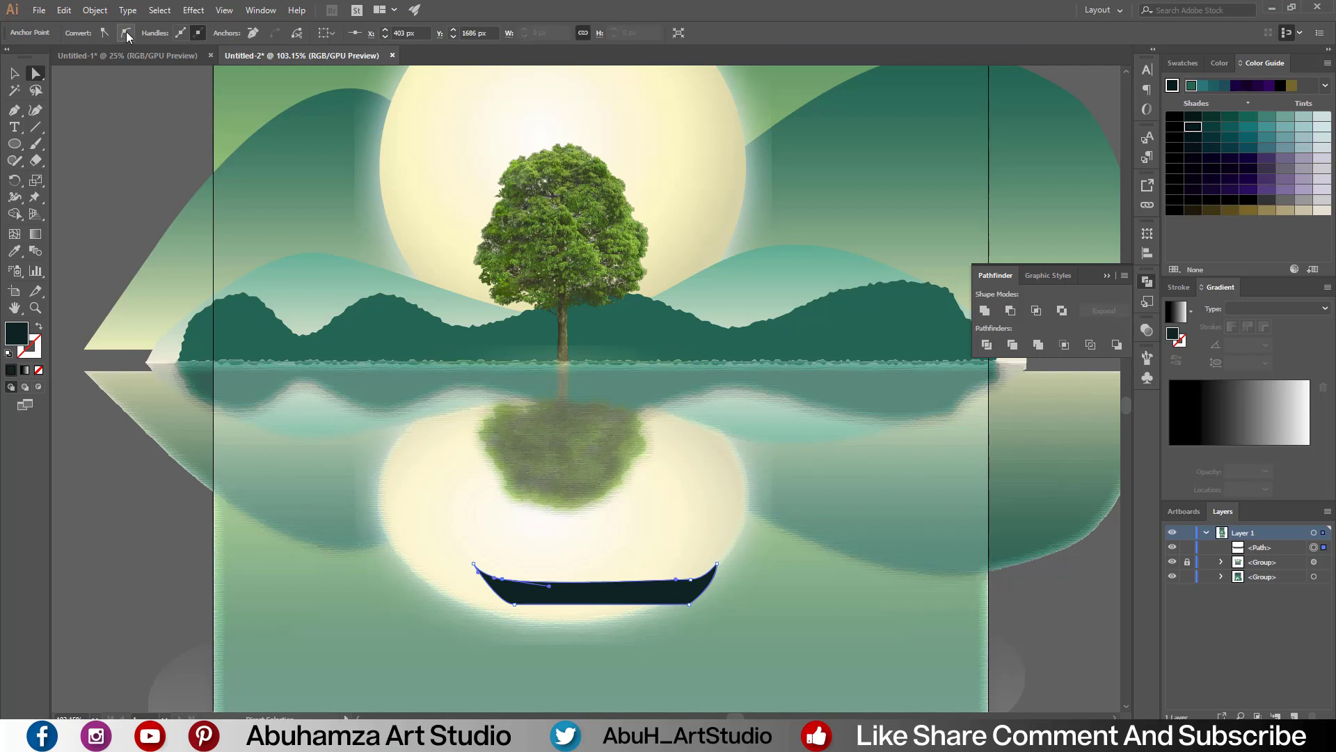
key("ctrl+shift+a")
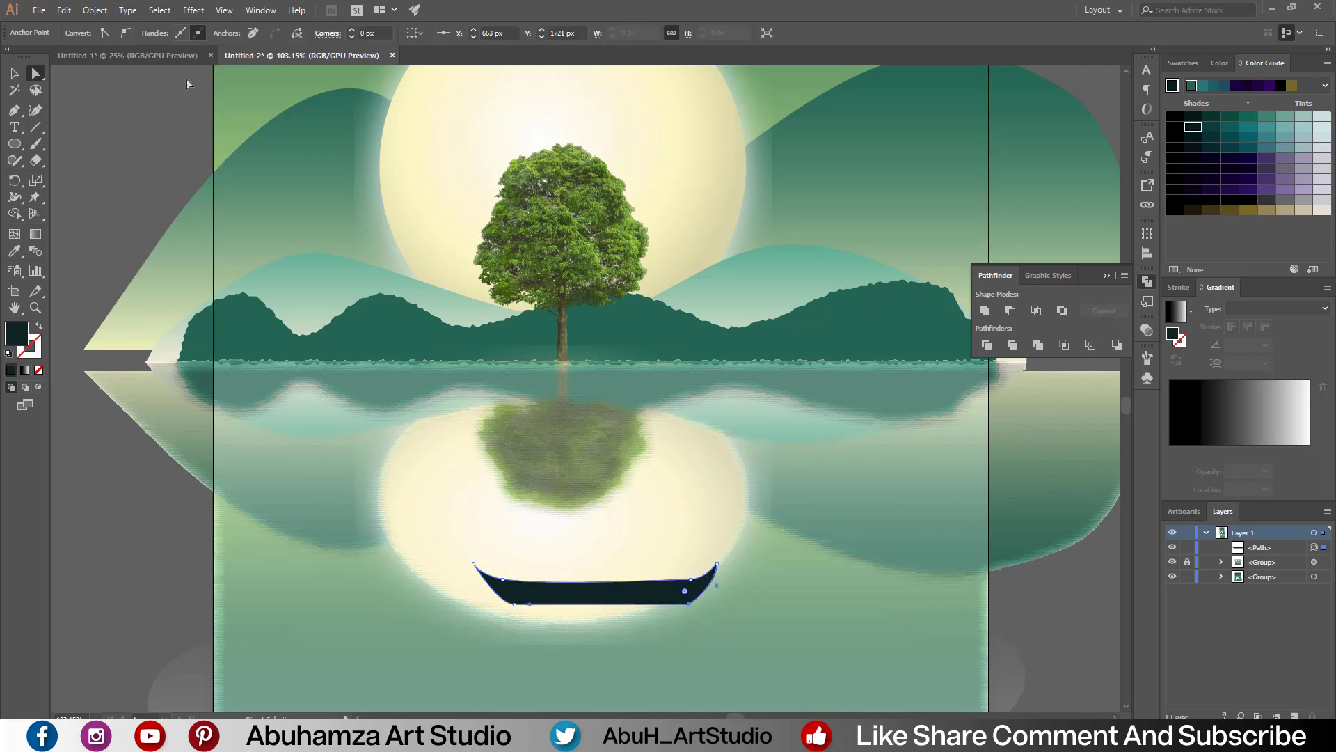
left_click(501, 618)
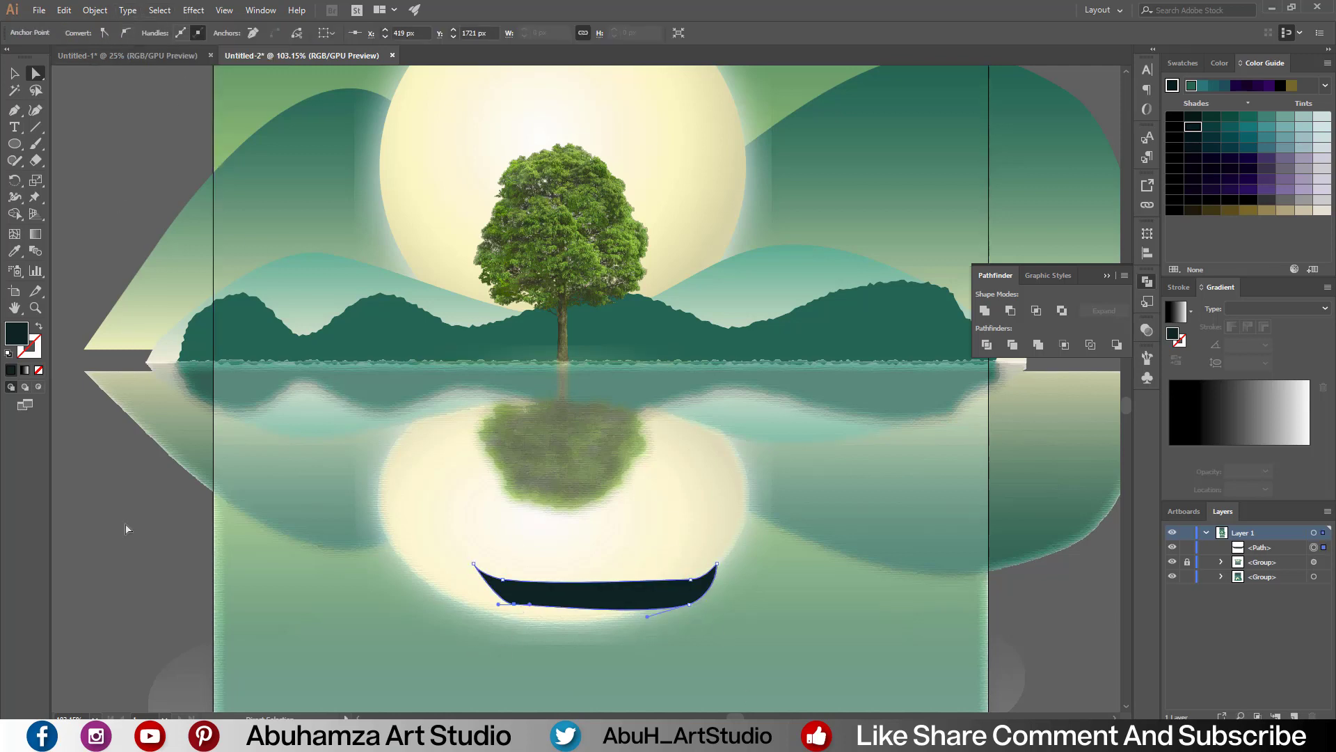
left_click(622, 672)
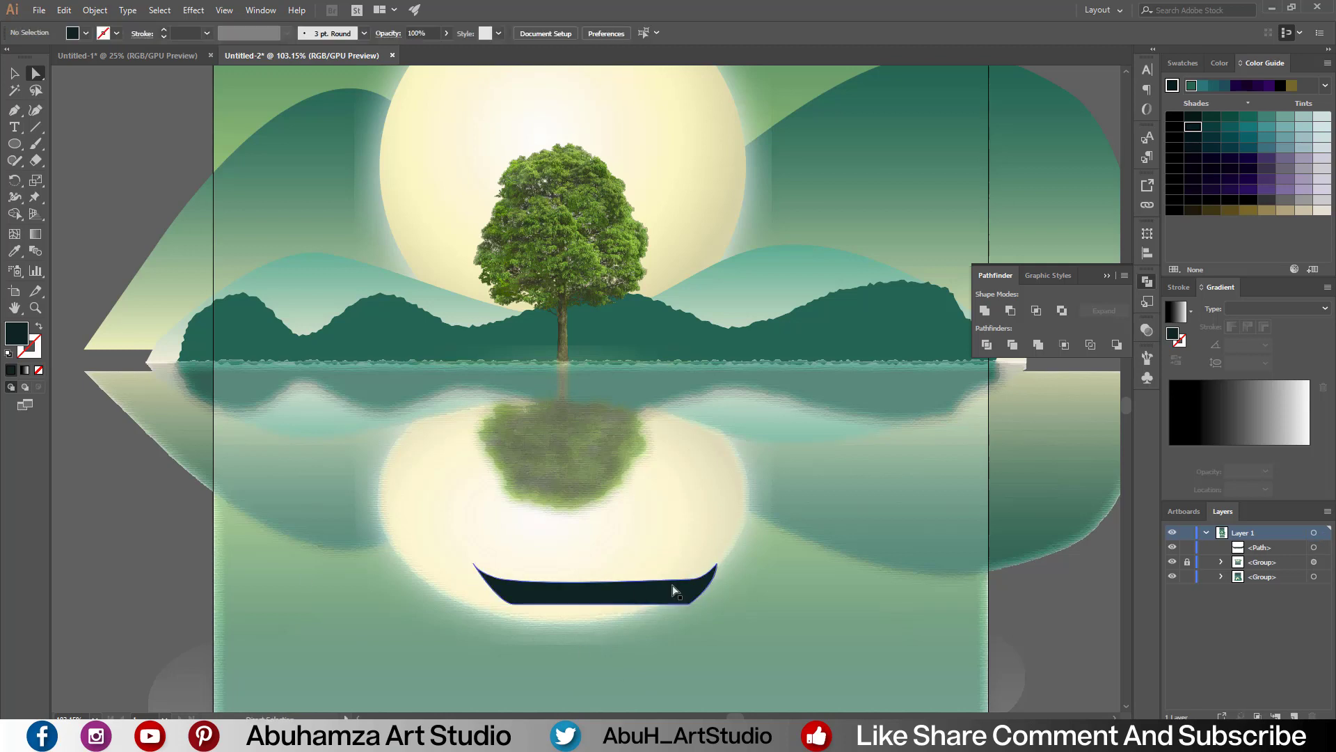
left_click_drag(690, 582, 689, 587)
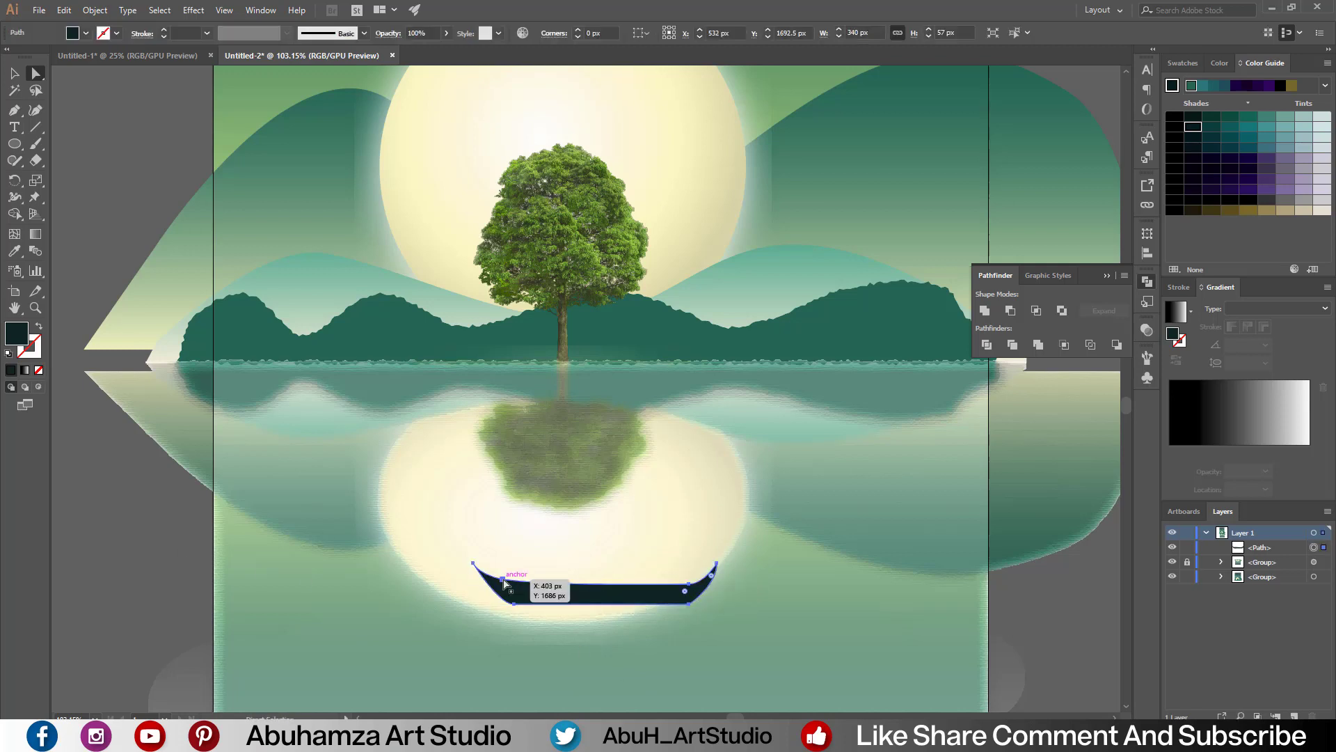
left_click(612, 609)
left_click(529, 606)
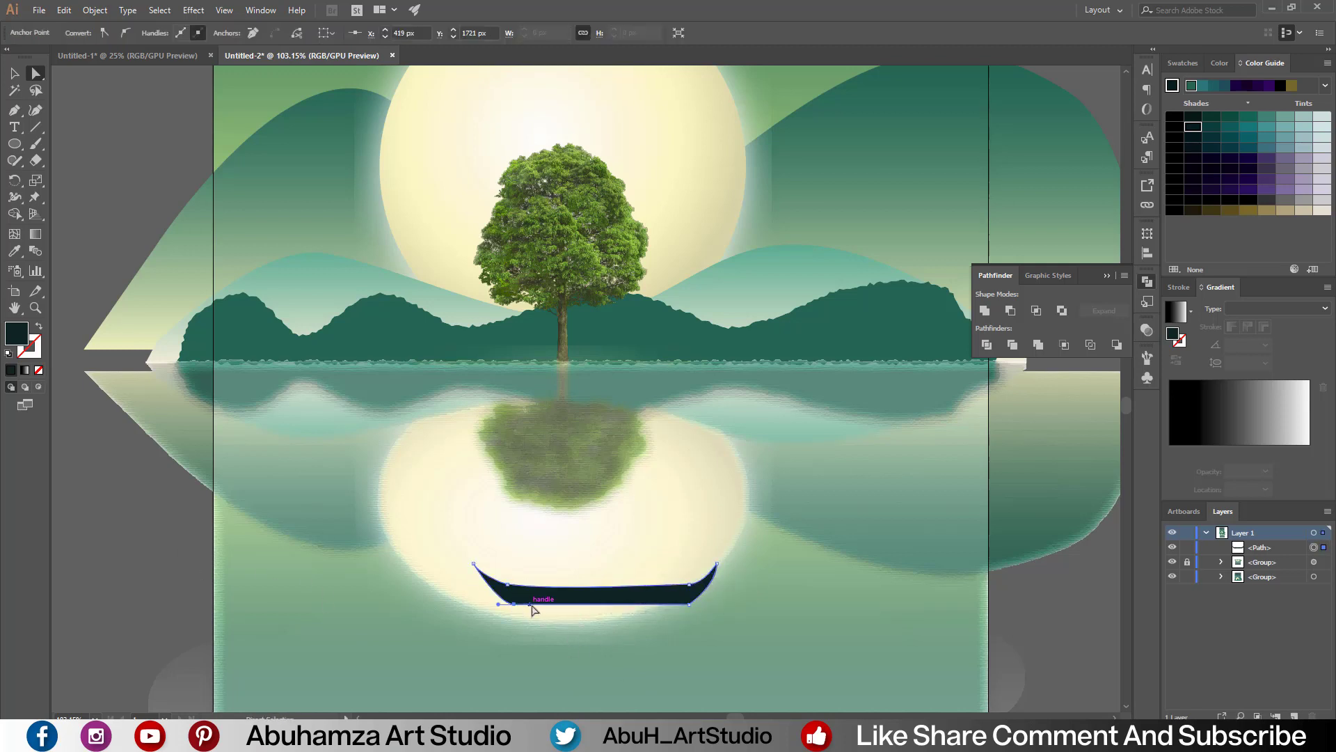
left_click(689, 605)
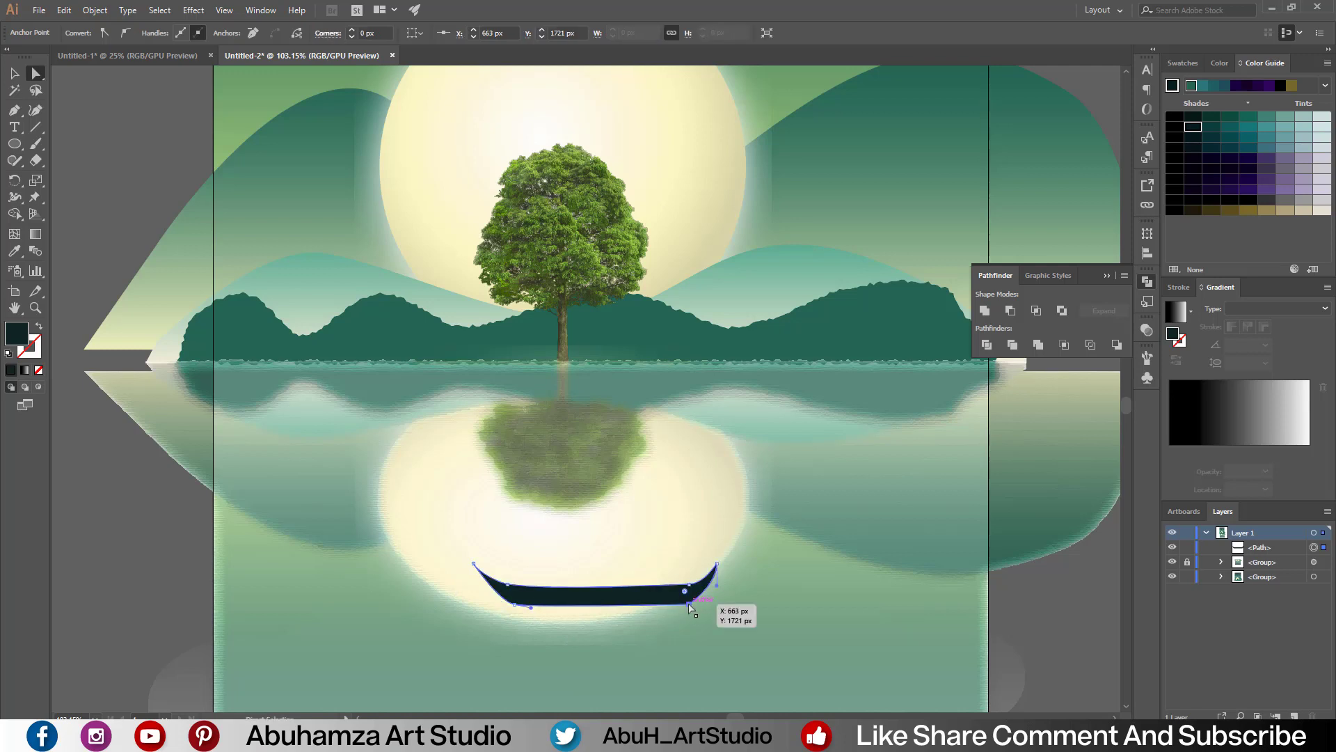
key("l")
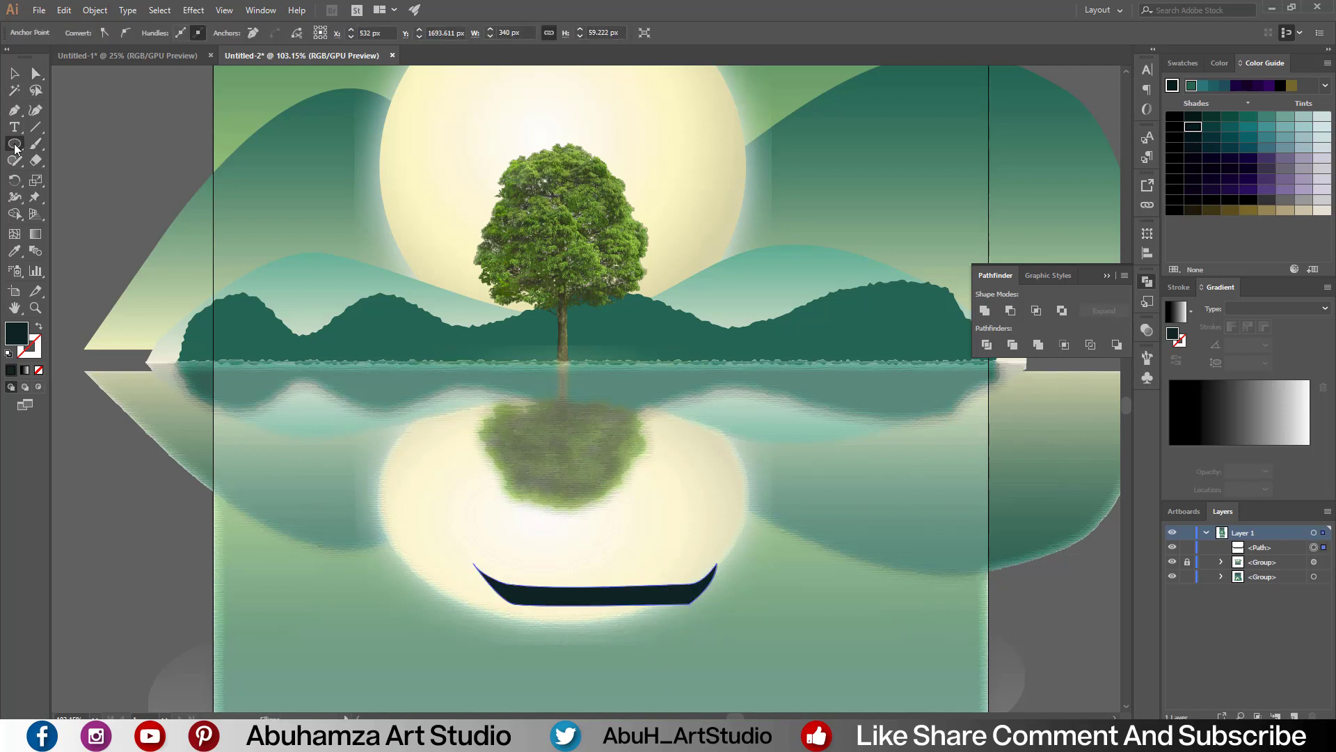
Step: Draw the rower's round head and a pen outline of the body and oar
left_click_drag(615, 548, 632, 563)
key("p")
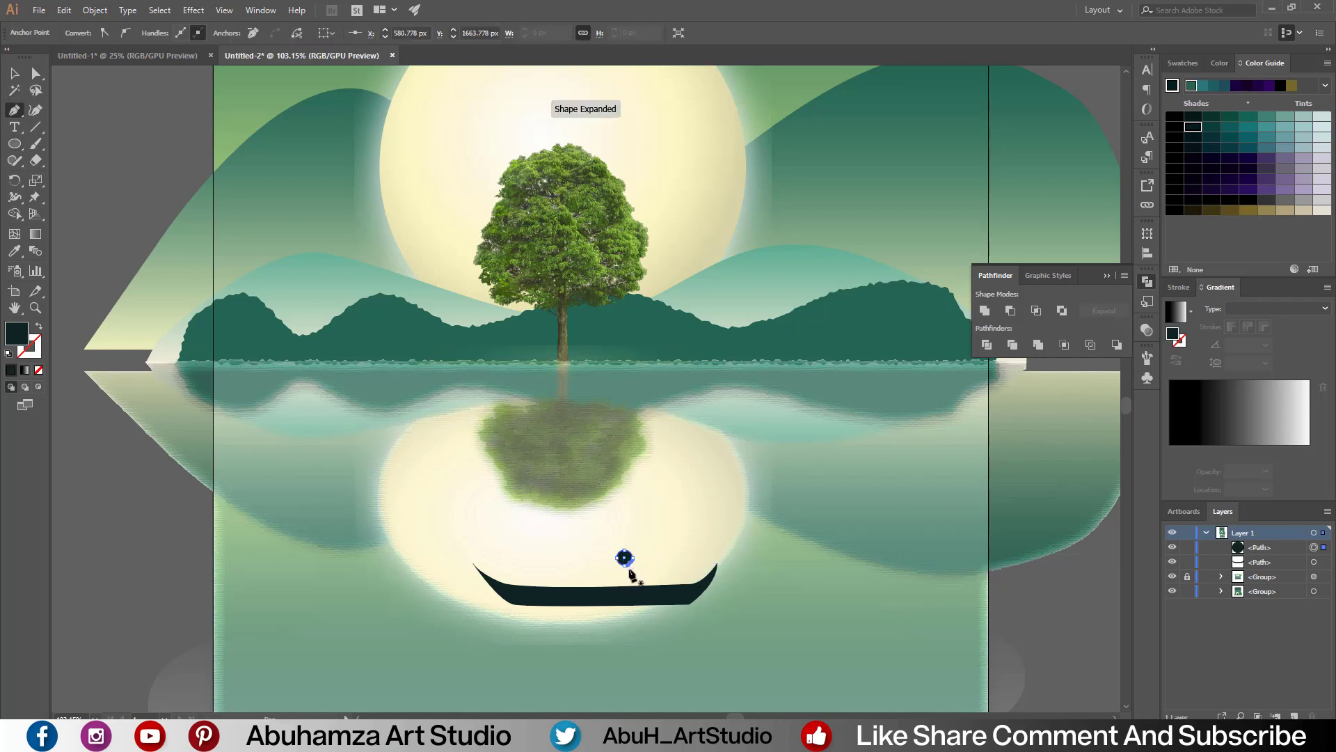
left_click(629, 568)
scroll(626, 565, "up", 4)
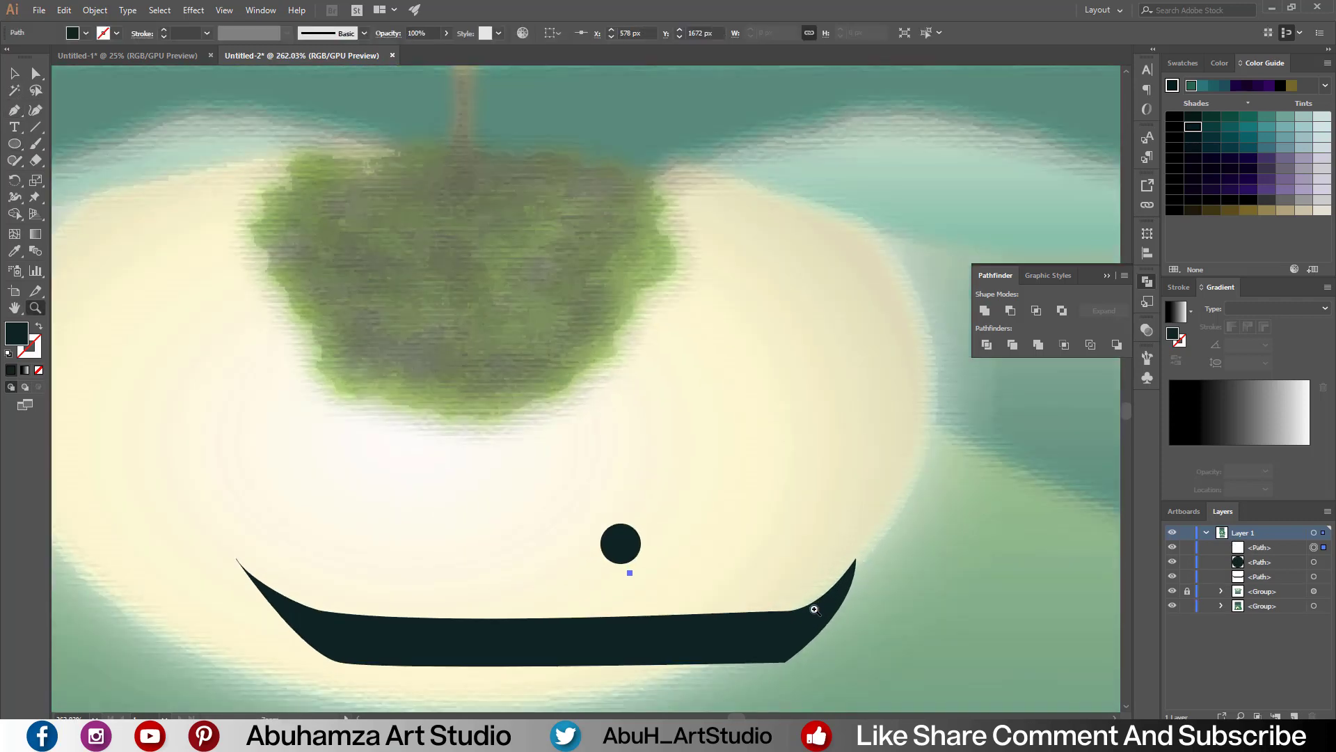
left_click(658, 579)
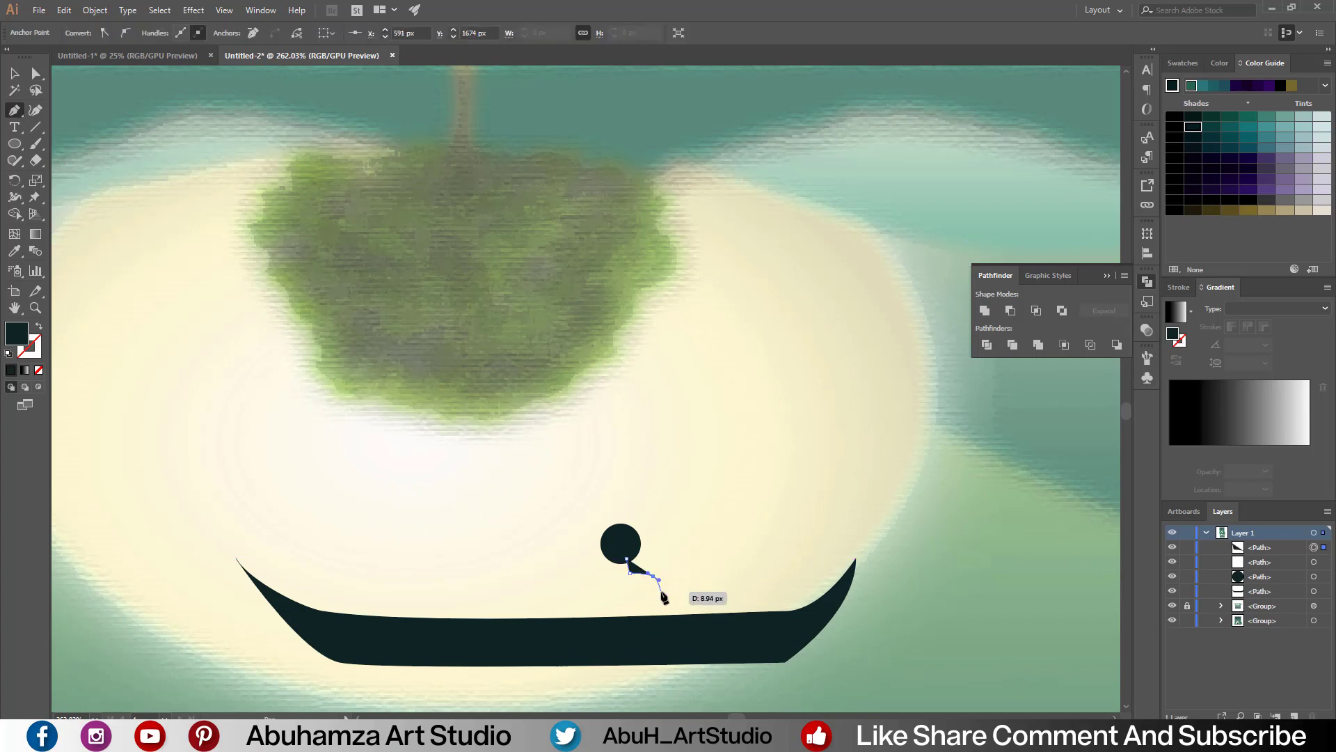
left_click(659, 612)
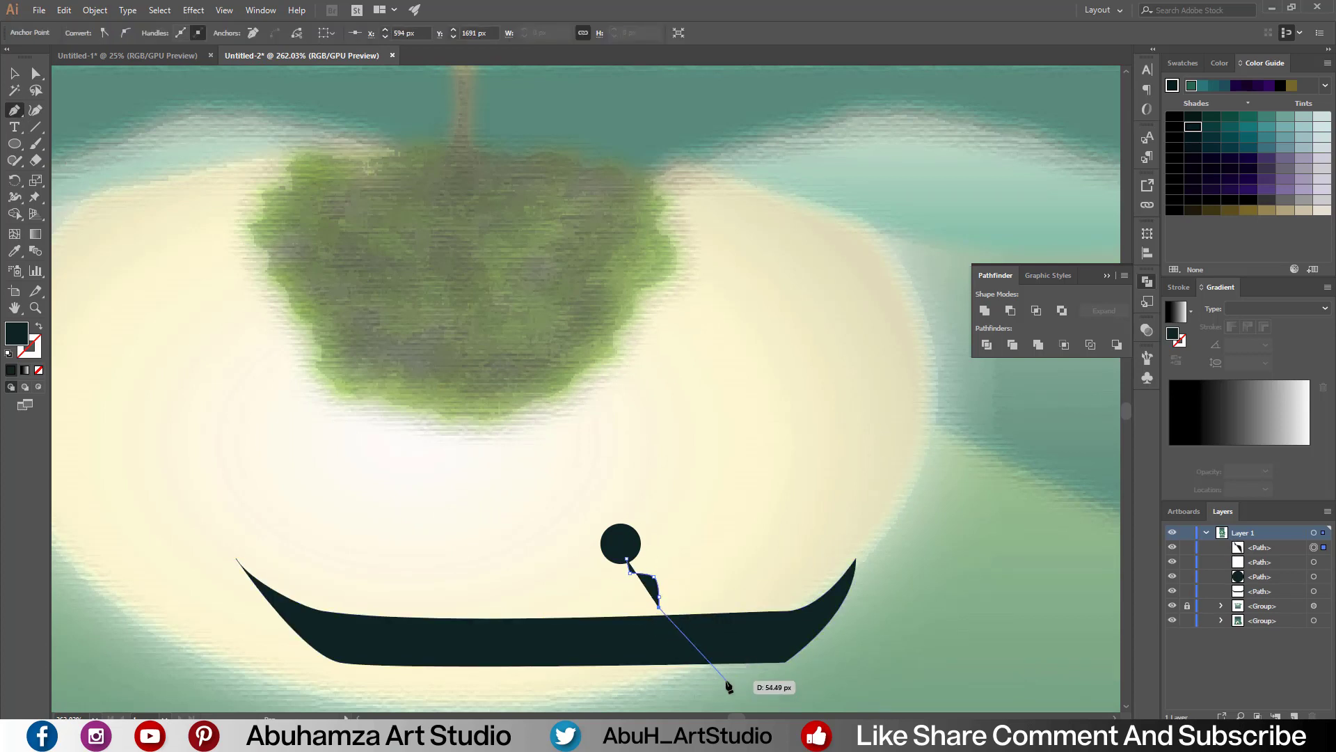
left_click(717, 677)
mouse_move(738, 689)
left_mouse_down()
mouse_move(725, 703)
mouse_move(631, 621)
left_mouse_up()
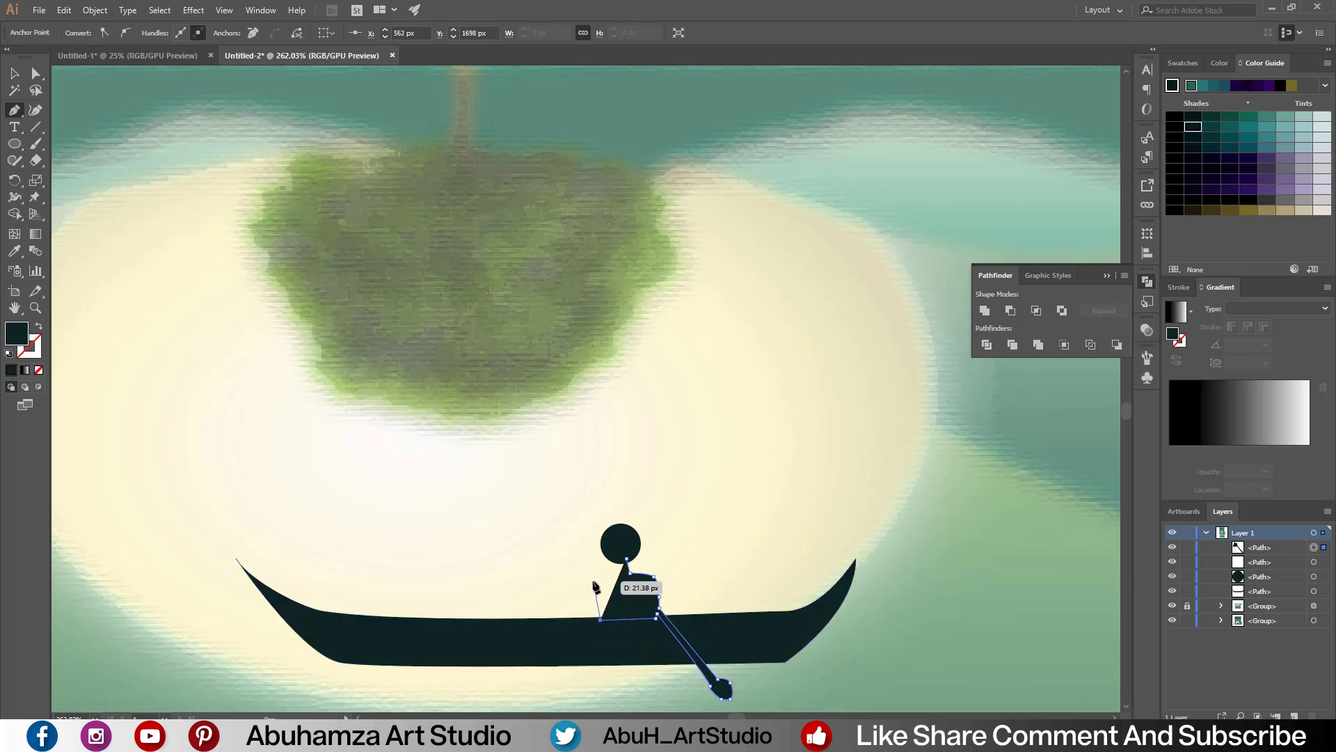
left_click_drag(590, 622, 591, 625)
left_click_drag(592, 580, 616, 563)
Step: Smooth the top-left corner anchor of the rower's body
key("a")
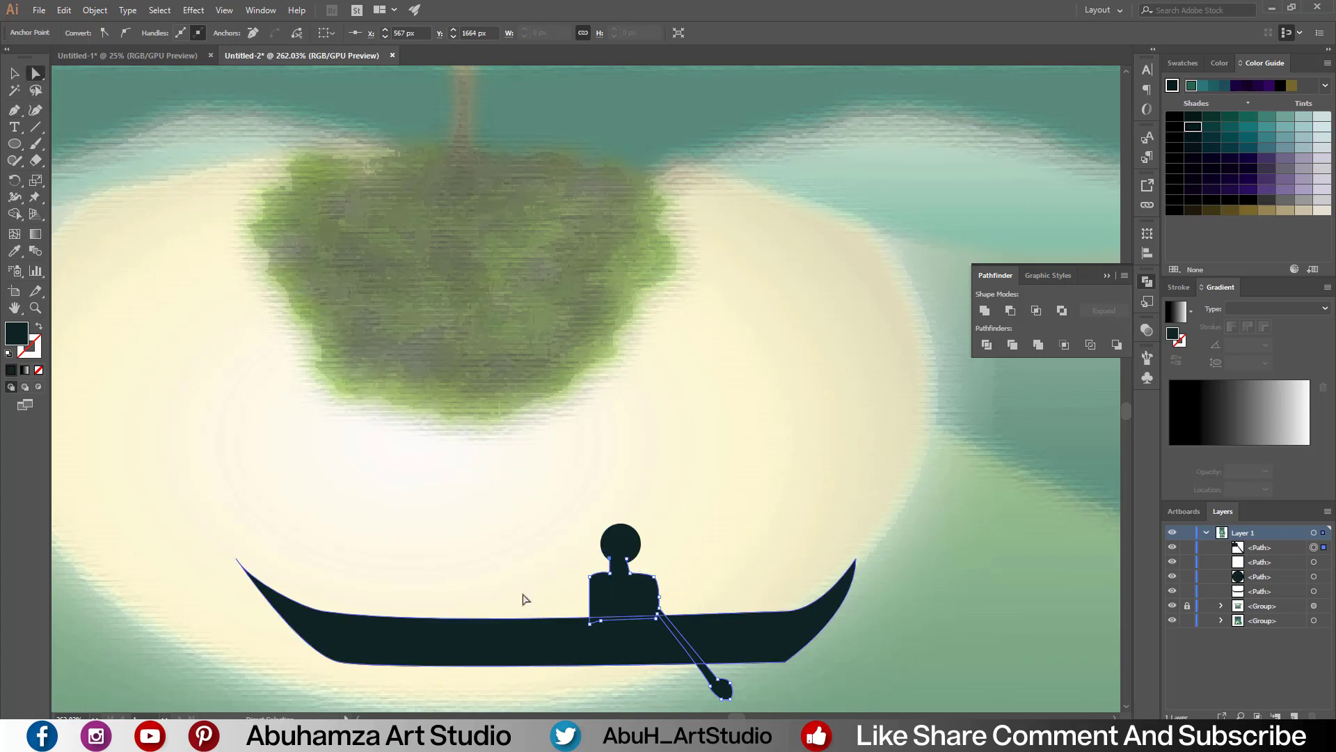
left_click(585, 587)
left_click(130, 35)
left_click(593, 579)
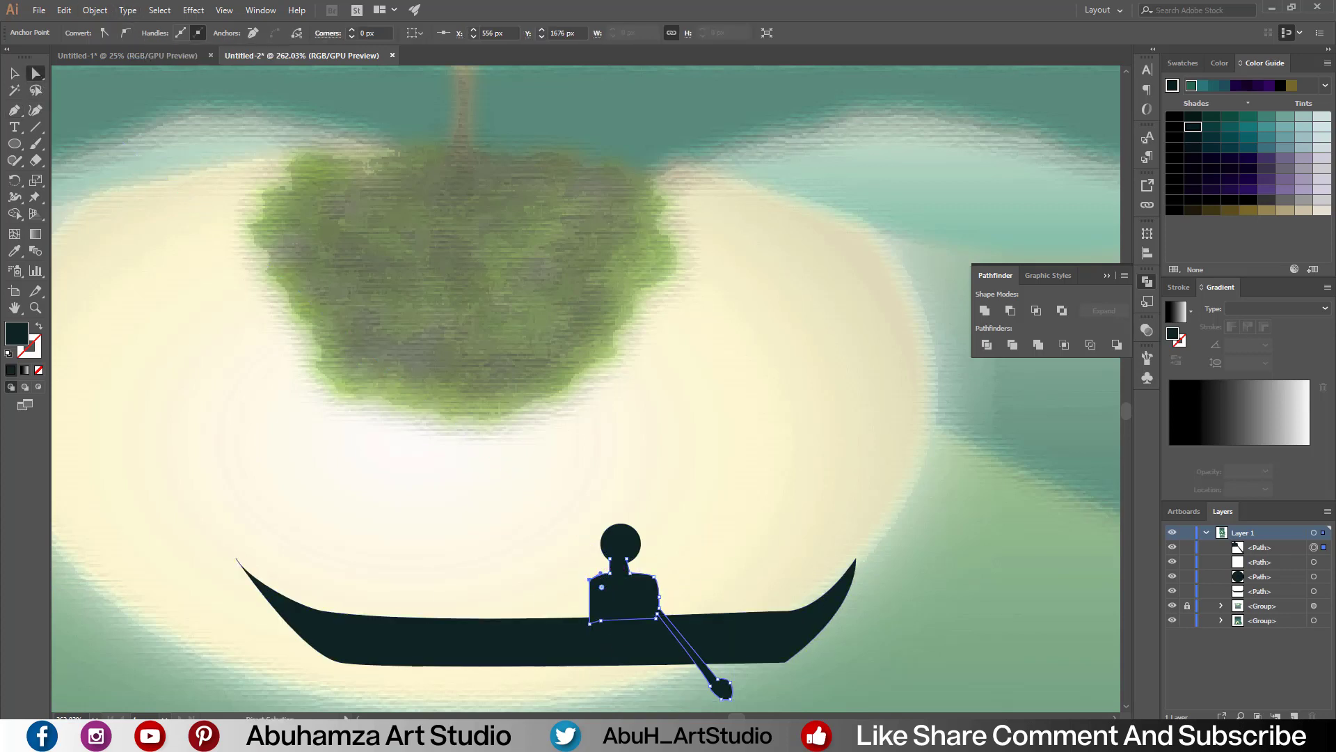
left_click(592, 610)
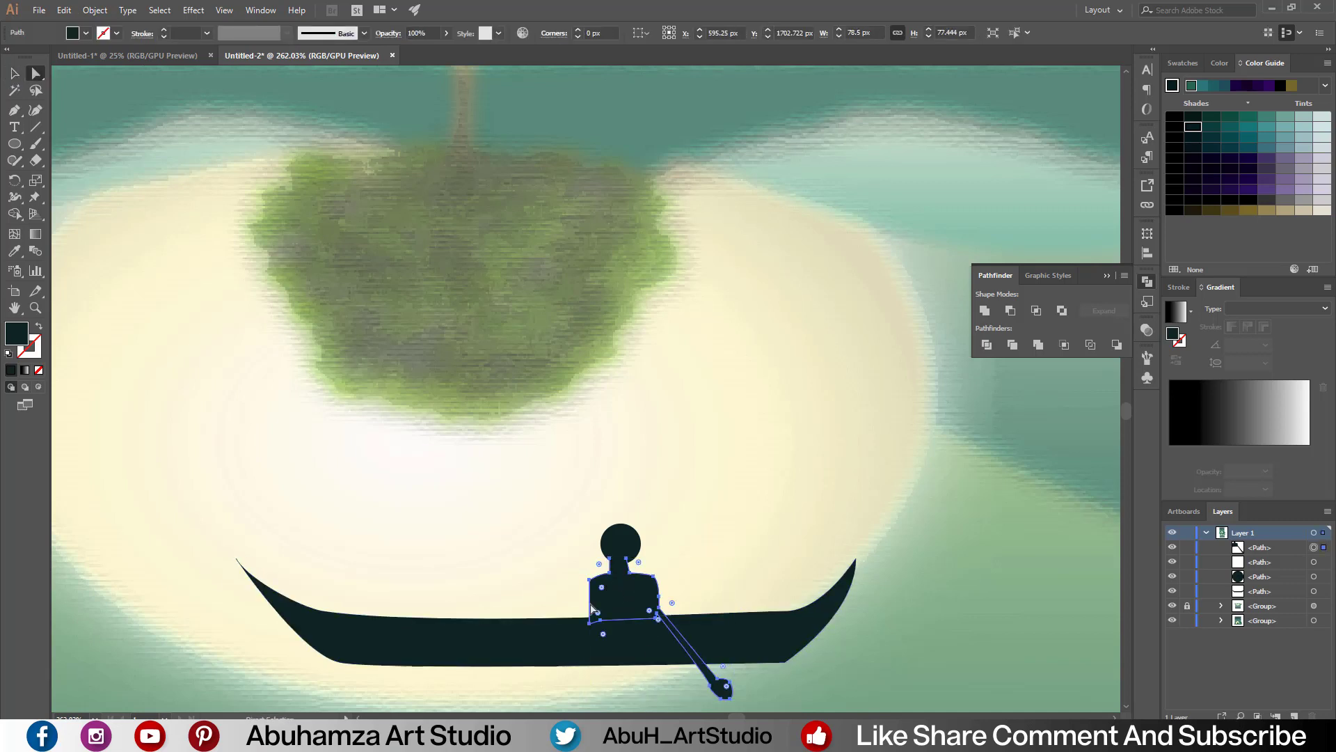
left_click(692, 630)
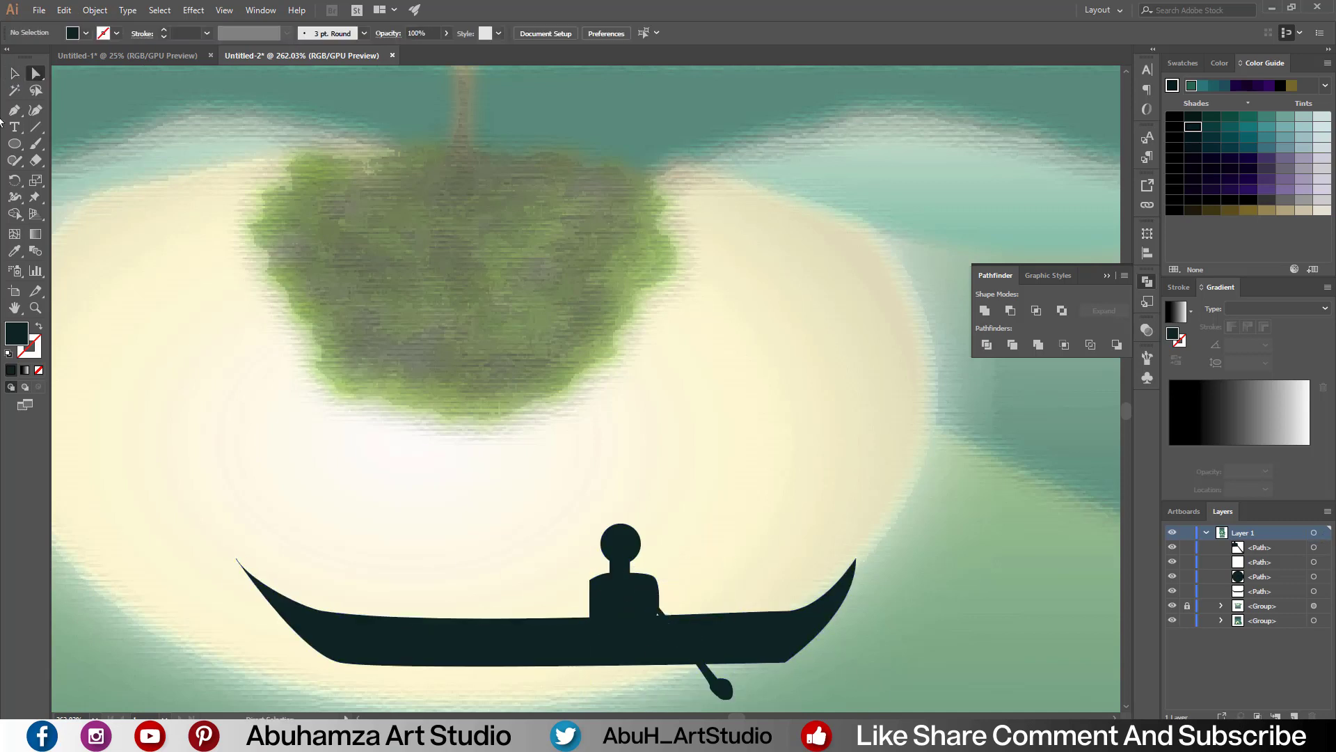
Step: Draw the rower's triangular arm and tuck its inner point against the body
left_click(14, 110)
left_click(589, 589)
left_click_drag(588, 621, 571, 626)
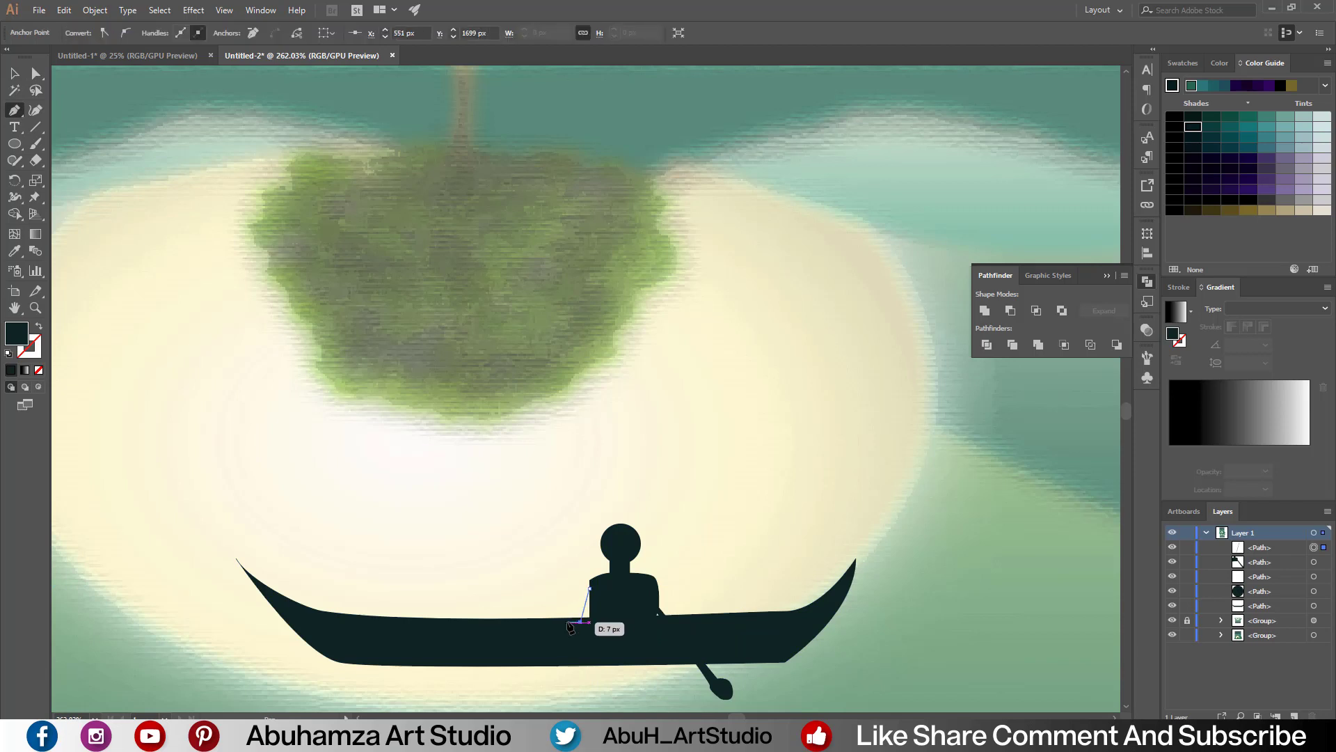
left_click(589, 589)
key("v")
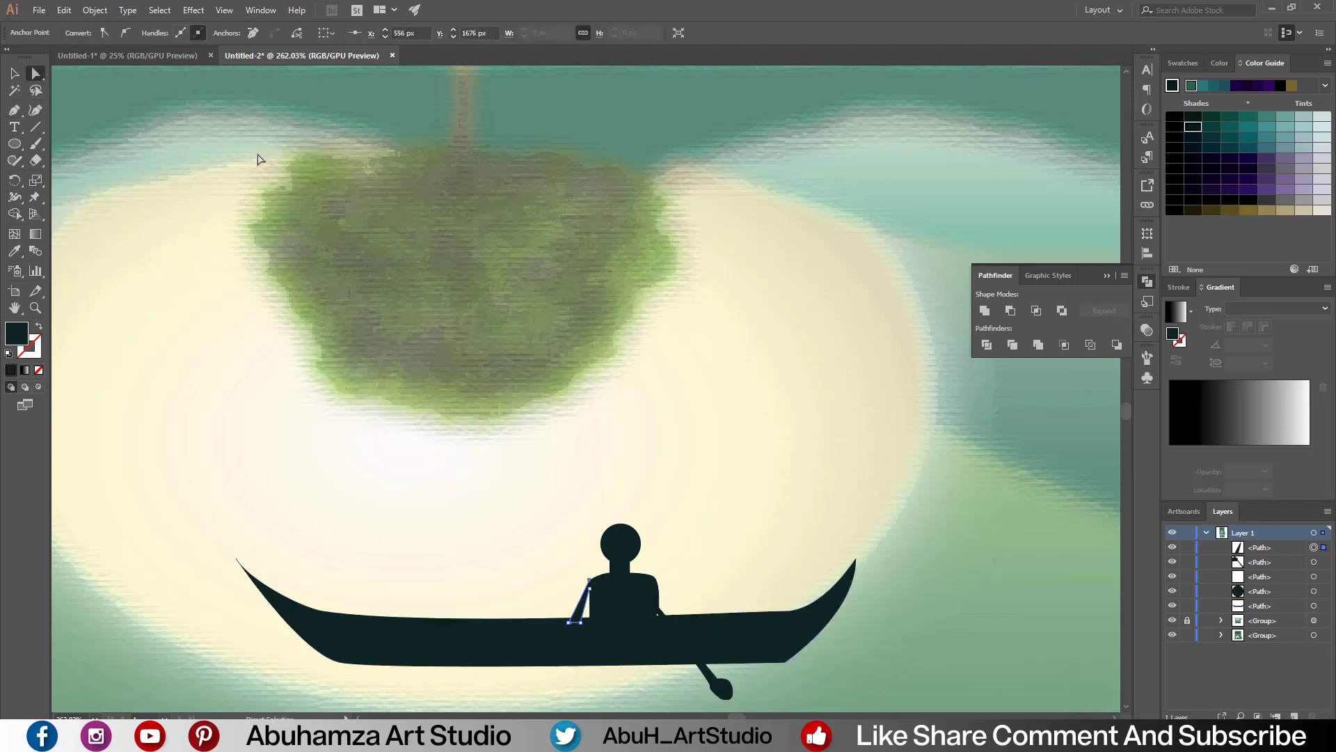
scroll(592, 626, "up", 4, "alt")
scroll(641, 362, "up", 1, "alt")
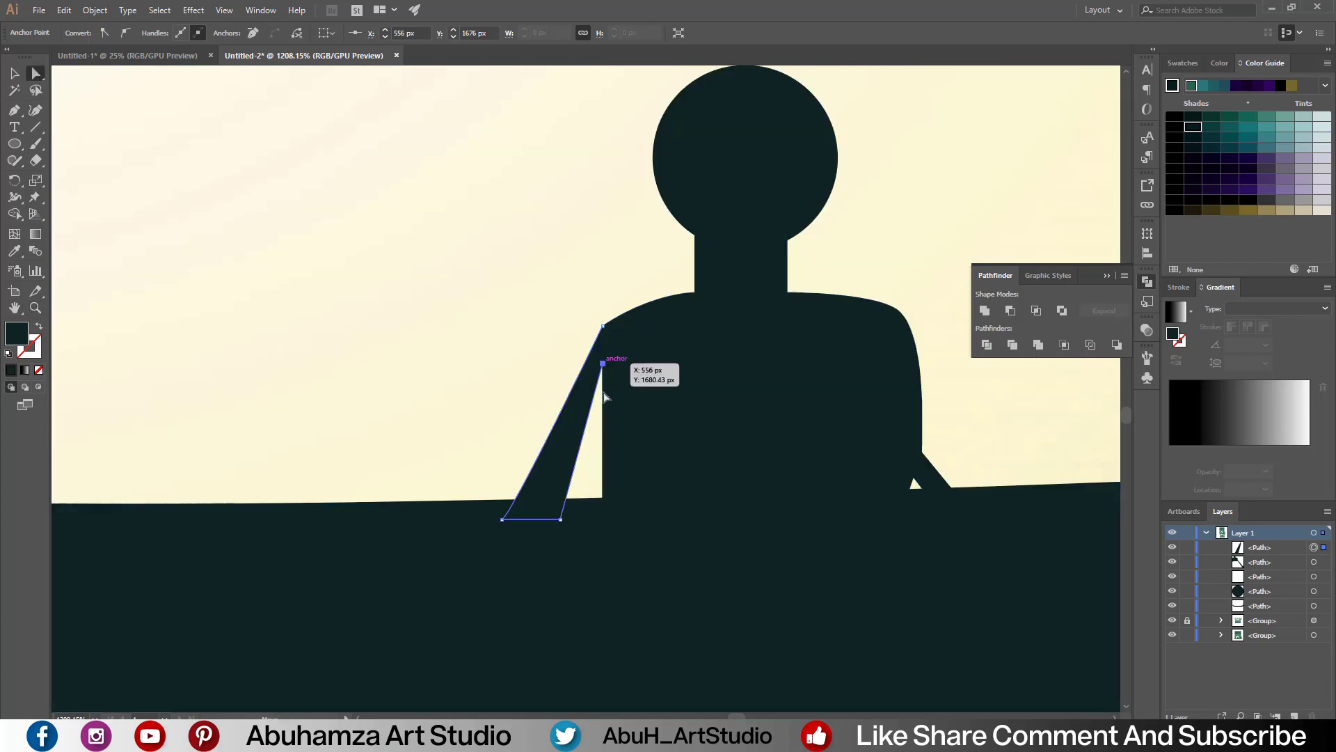
left_click_drag(604, 396, 603, 402)
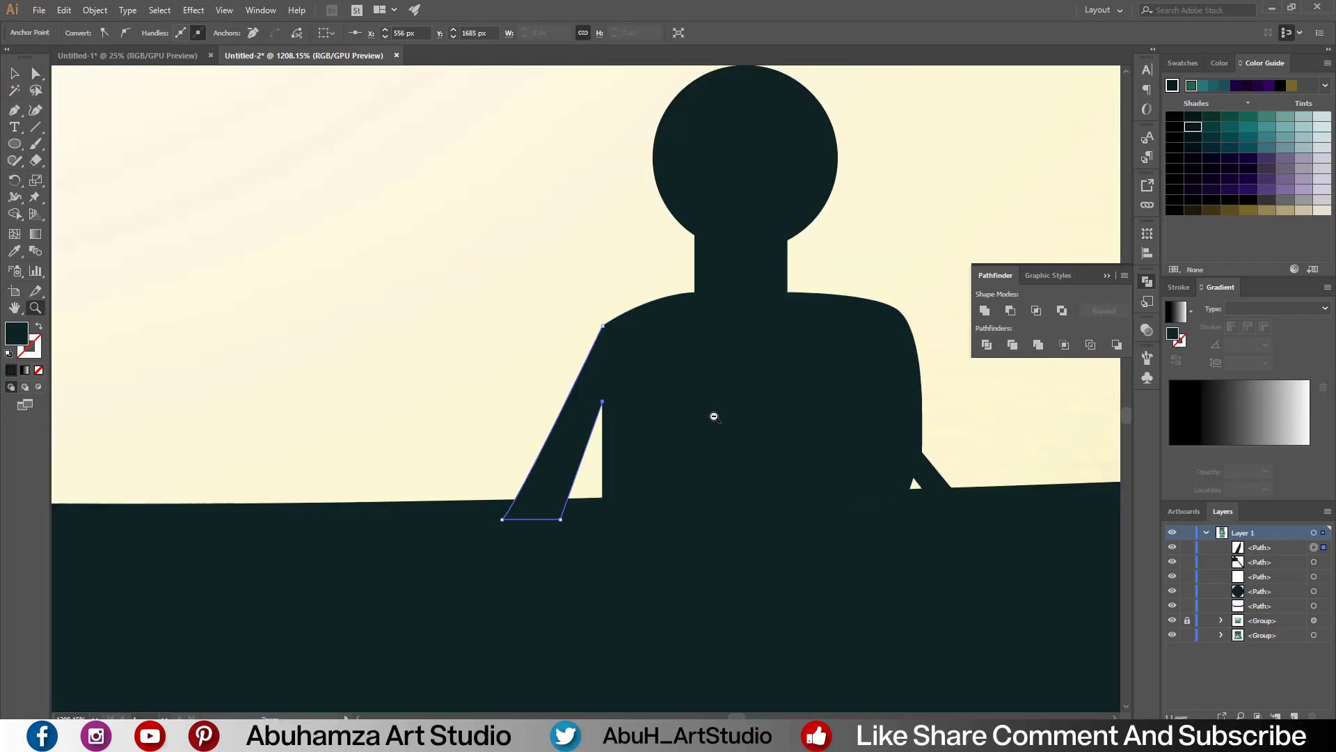
scroll(714, 416, "down", 4, "alt")
scroll(714, 416, "down", 4, "alt")
Step: Group the boat and rower parts and scale the group down
key("v")
left_click_drag(619, 390, 829, 492)
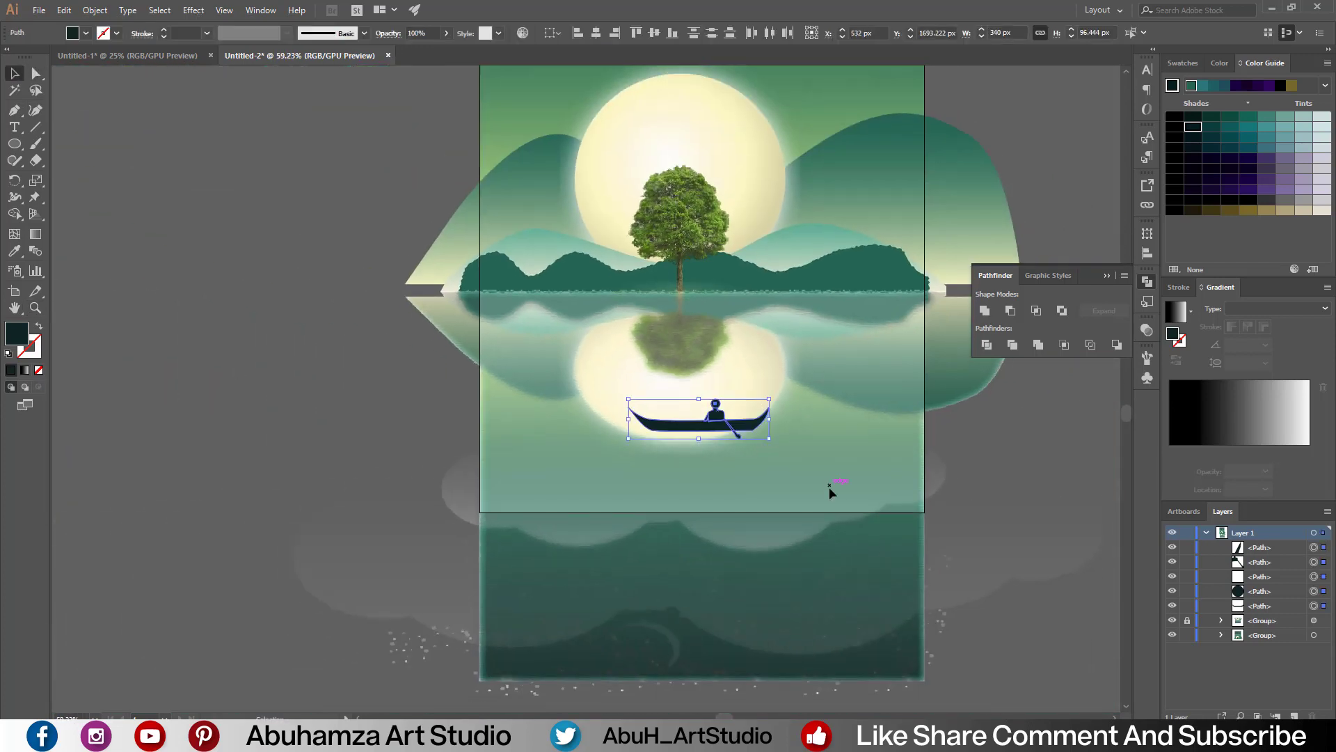
right_click(710, 400)
left_click(745, 486)
left_click_drag(769, 418, 738, 409)
left_click(742, 467)
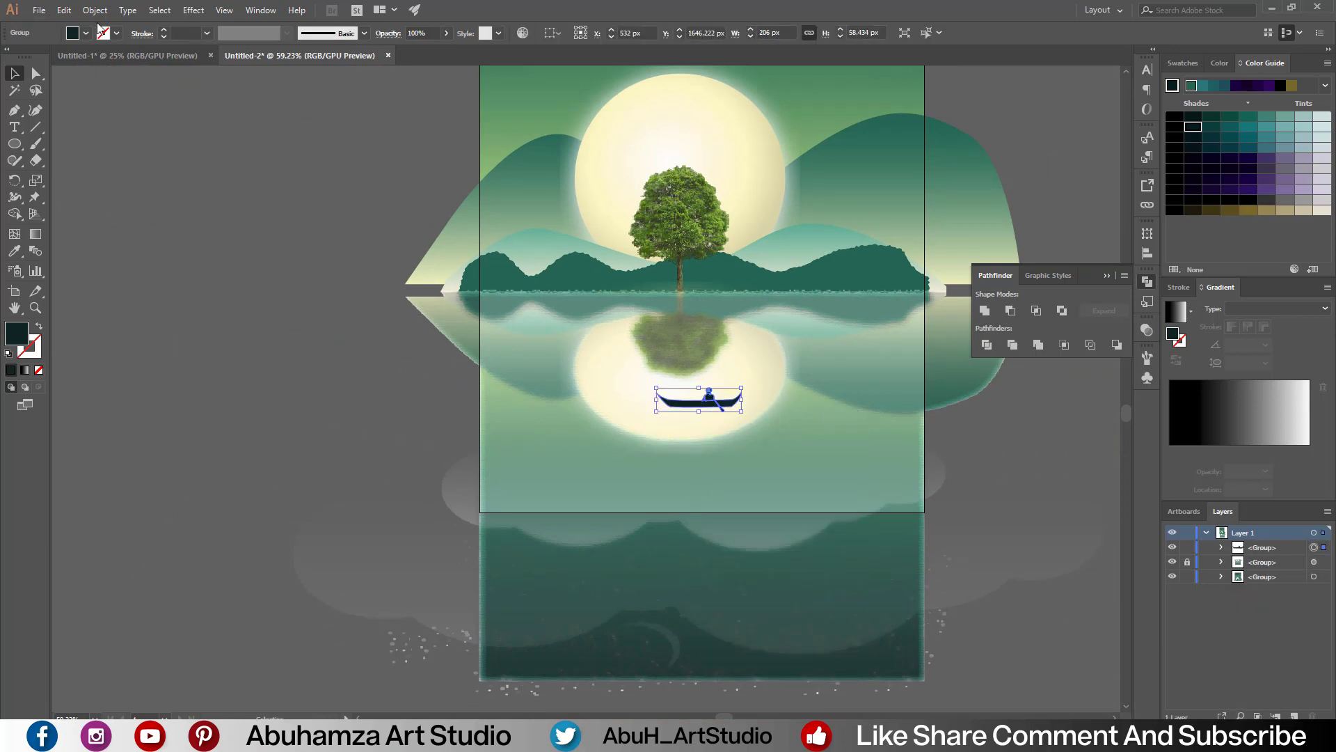
Step: Paste a copy of the boat in back, flip it and place it under the hull
left_click(64, 9)
left_click(100, 122)
mouse_move(699, 388)
left_mouse_down()
mouse_move(699, 427)
mouse_move(738, 402)
left_mouse_up()
key("z")
left_click(704, 402)
key("v")
left_click_drag(394, 394, 399, 386)
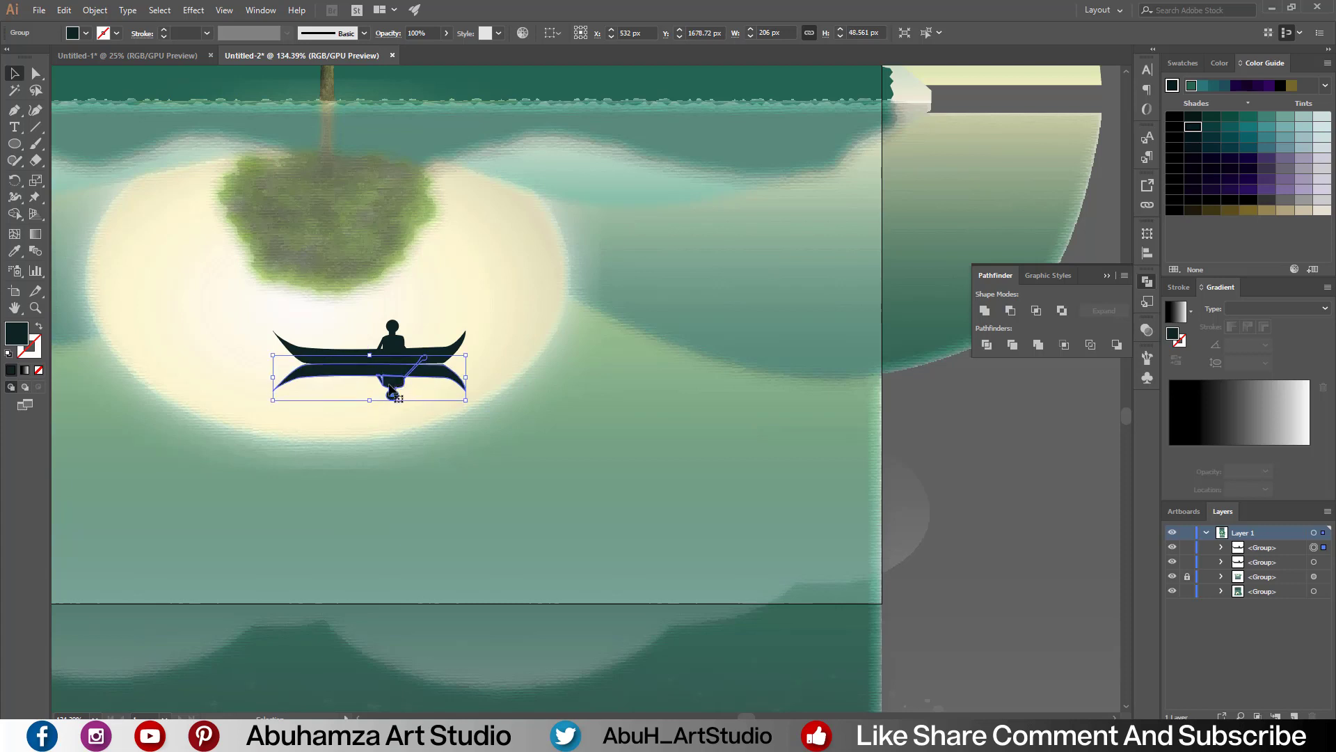
Step: Set the boat reflection's opacity to 30% and zoom out to the whole artboard
left_click(446, 33)
key("ctrl+shift+a")
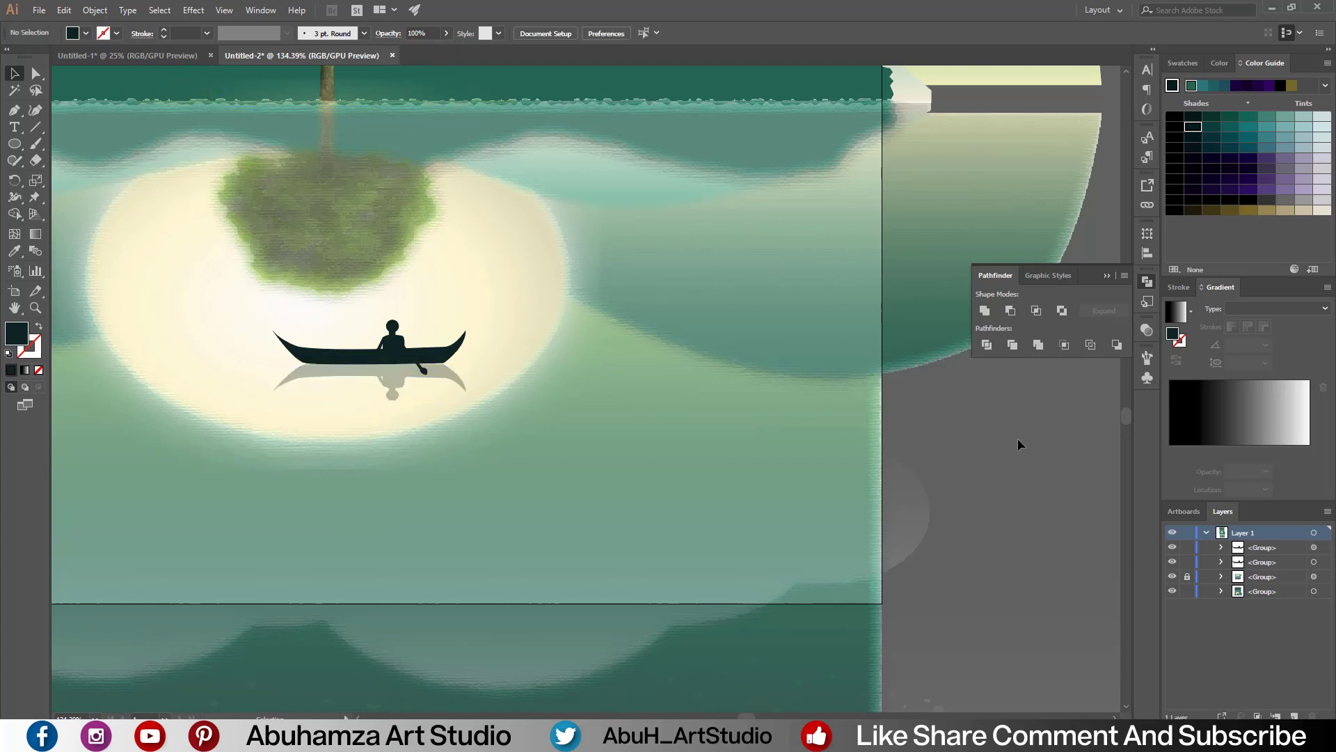
key("z")
left_click(426, 369, "alt")
key("v")
left_click(426, 369)
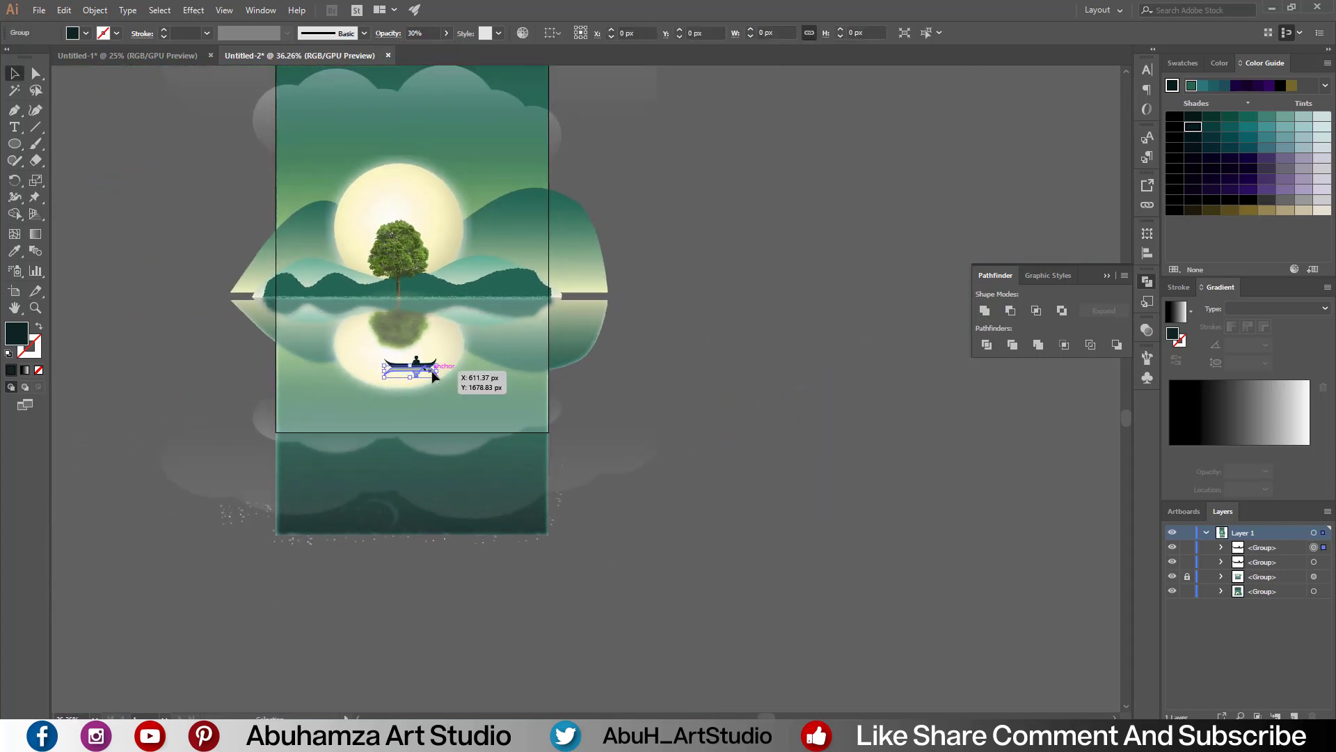
left_click(447, 33)
left_click(167, 239)
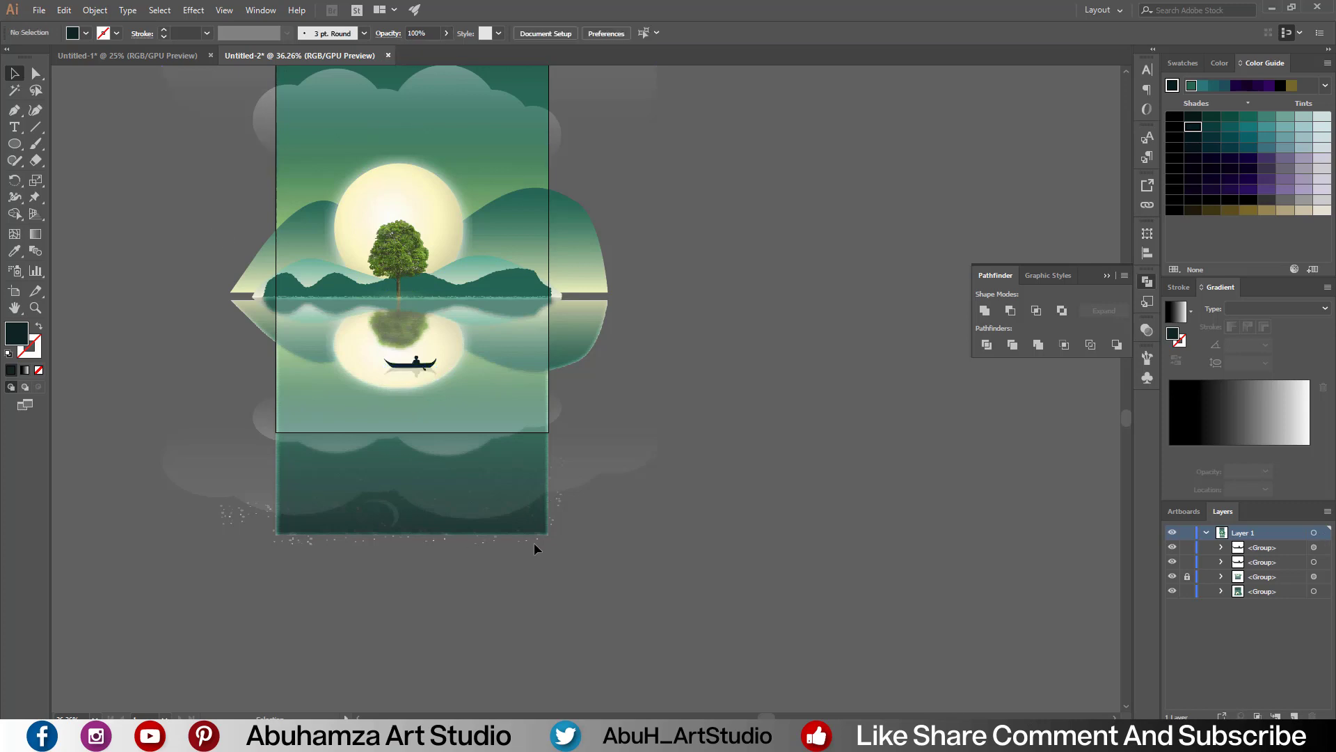
key("ctrl+minus")
Step: Draw a black-filled rectangle covering the whole artboard
scroll(556, 348, "up", 2)
left_click(15, 144)
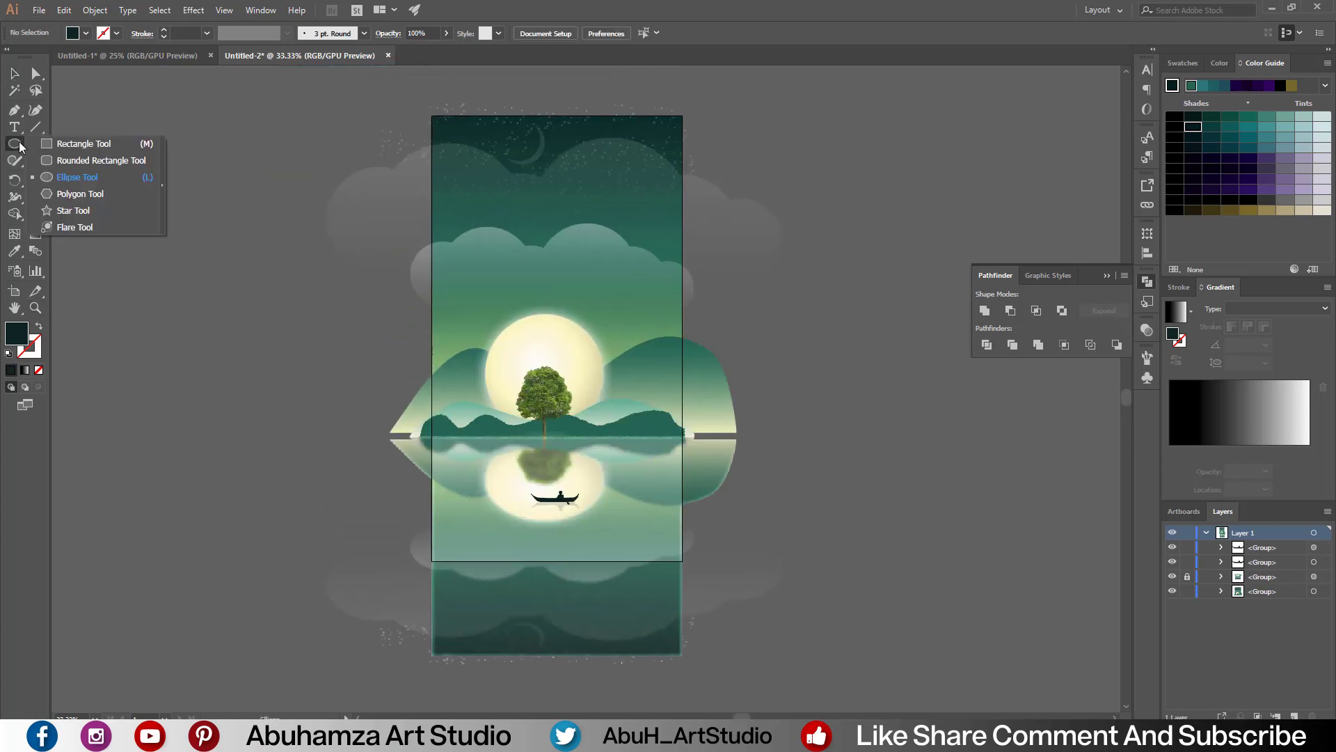
key("v")
left_click(1147, 282)
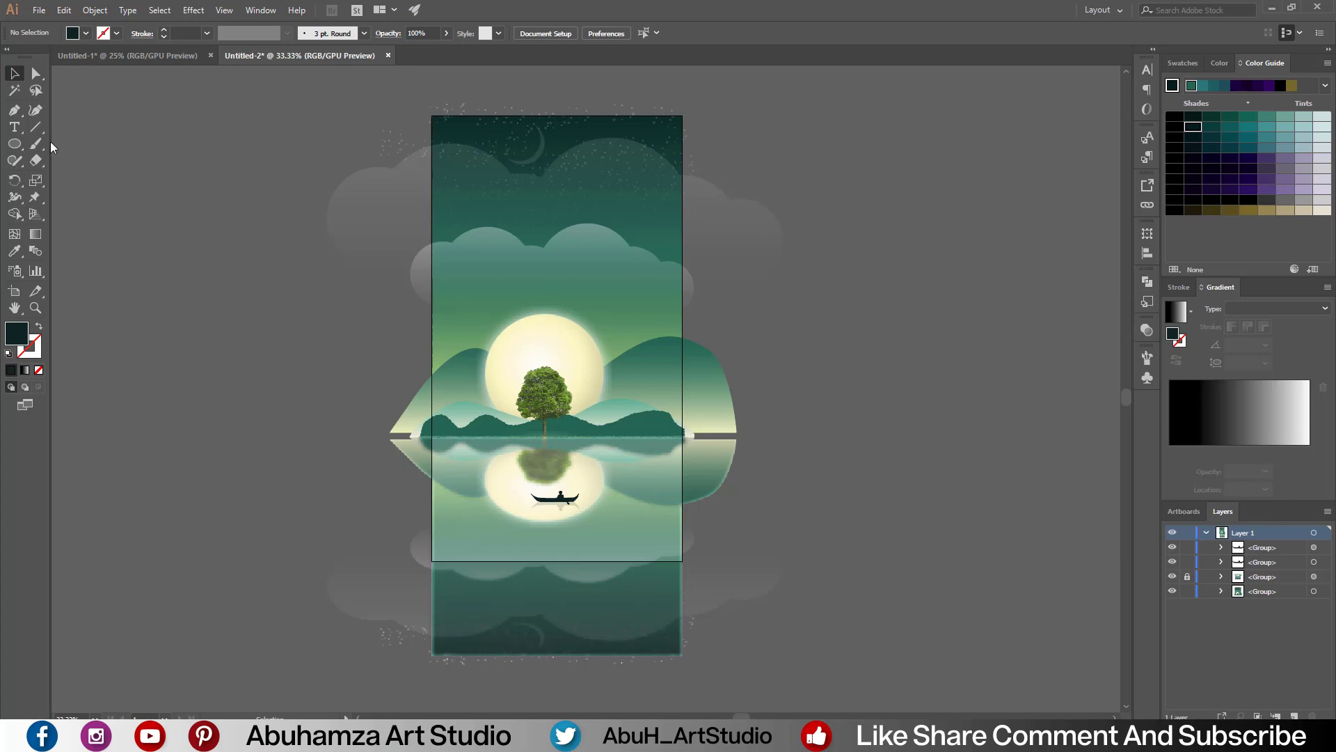
key("m")
mouse_move(433, 116)
left_mouse_down()
mouse_move(681, 533)
mouse_move(682, 560)
left_mouse_up()
left_click(1182, 63)
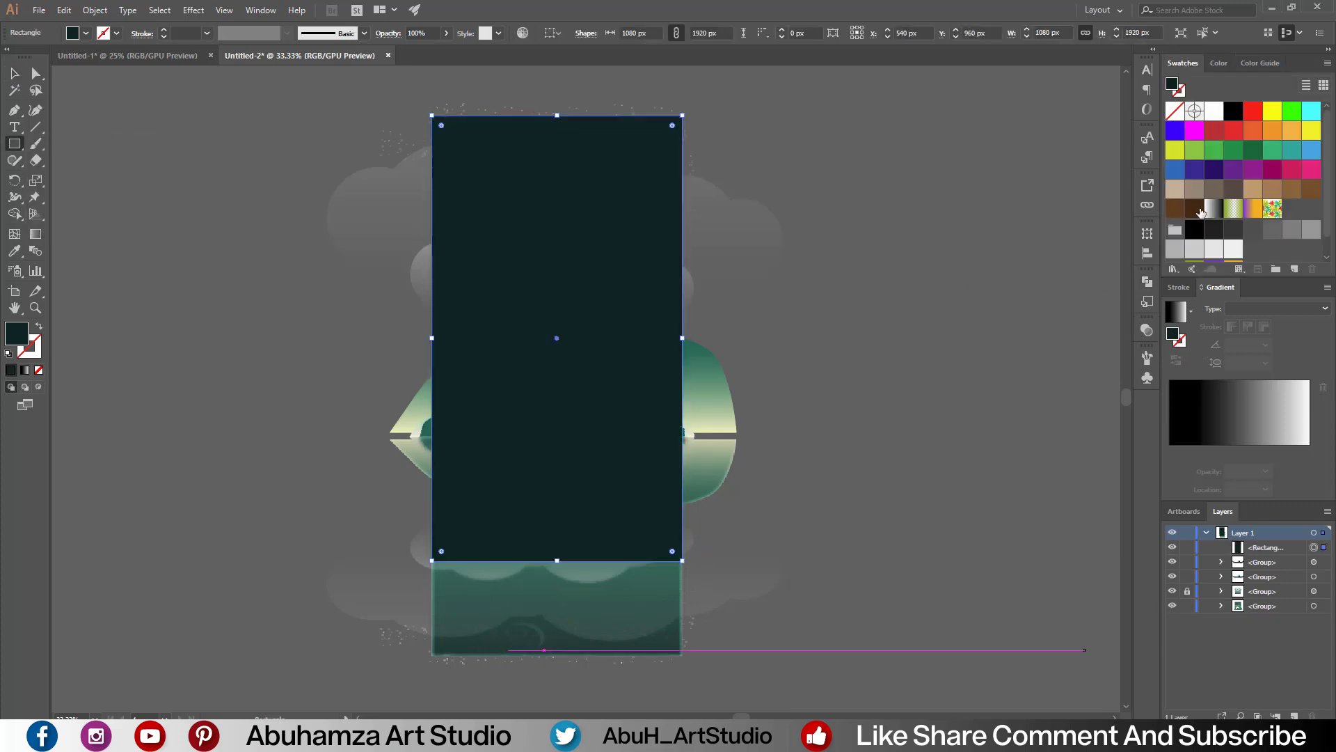
left_click(1233, 111)
left_click(14, 73)
left_click(259, 230)
left_click(94, 10)
left_click(253, 259)
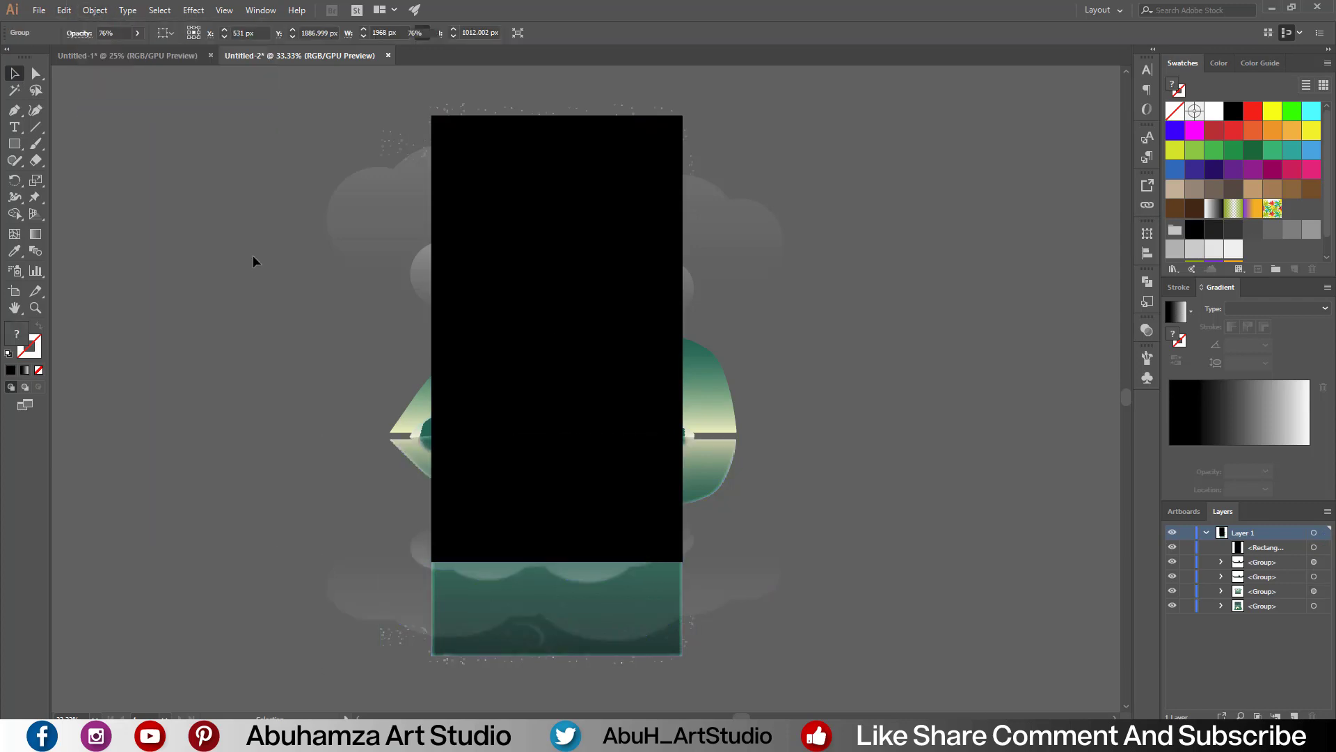
Step: Select all and make an inverted opacity mask from the rectangle
key("ctrl+a")
left_click(1147, 330)
left_click(1100, 367)
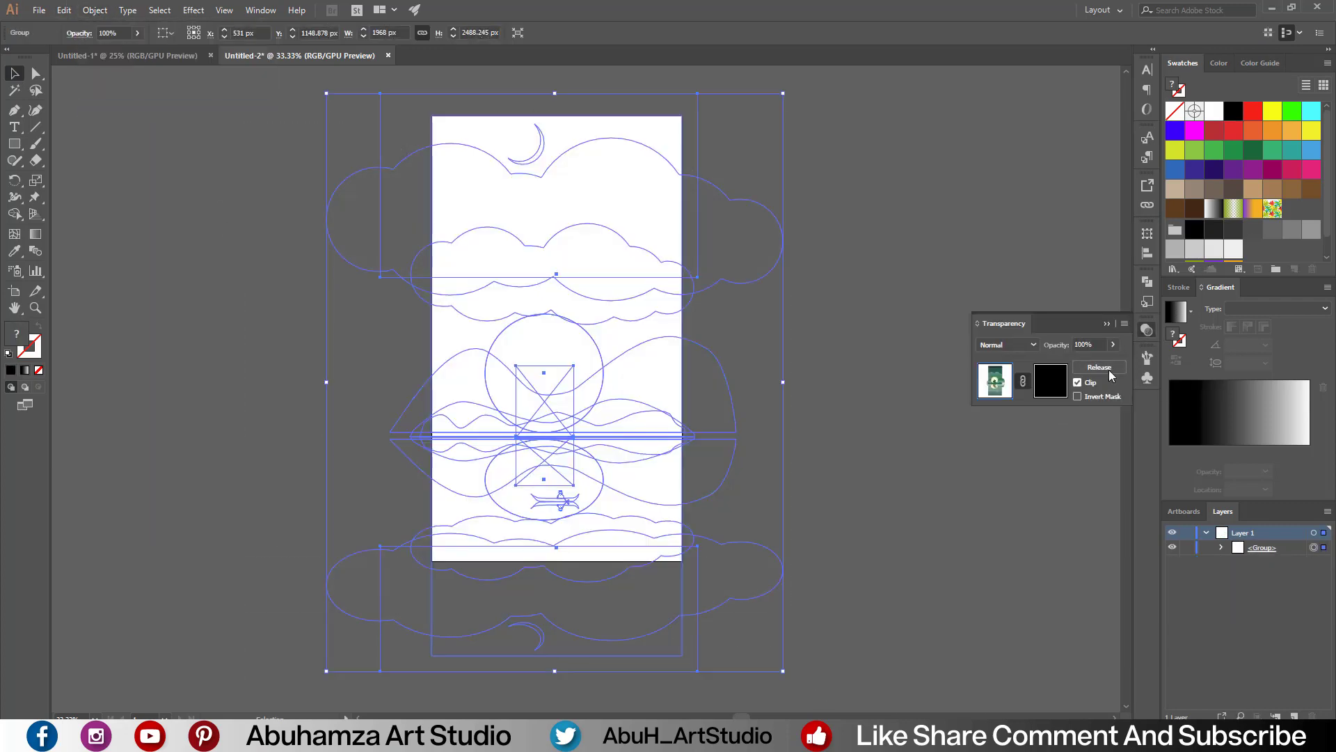
left_click(1077, 396)
left_click(172, 273)
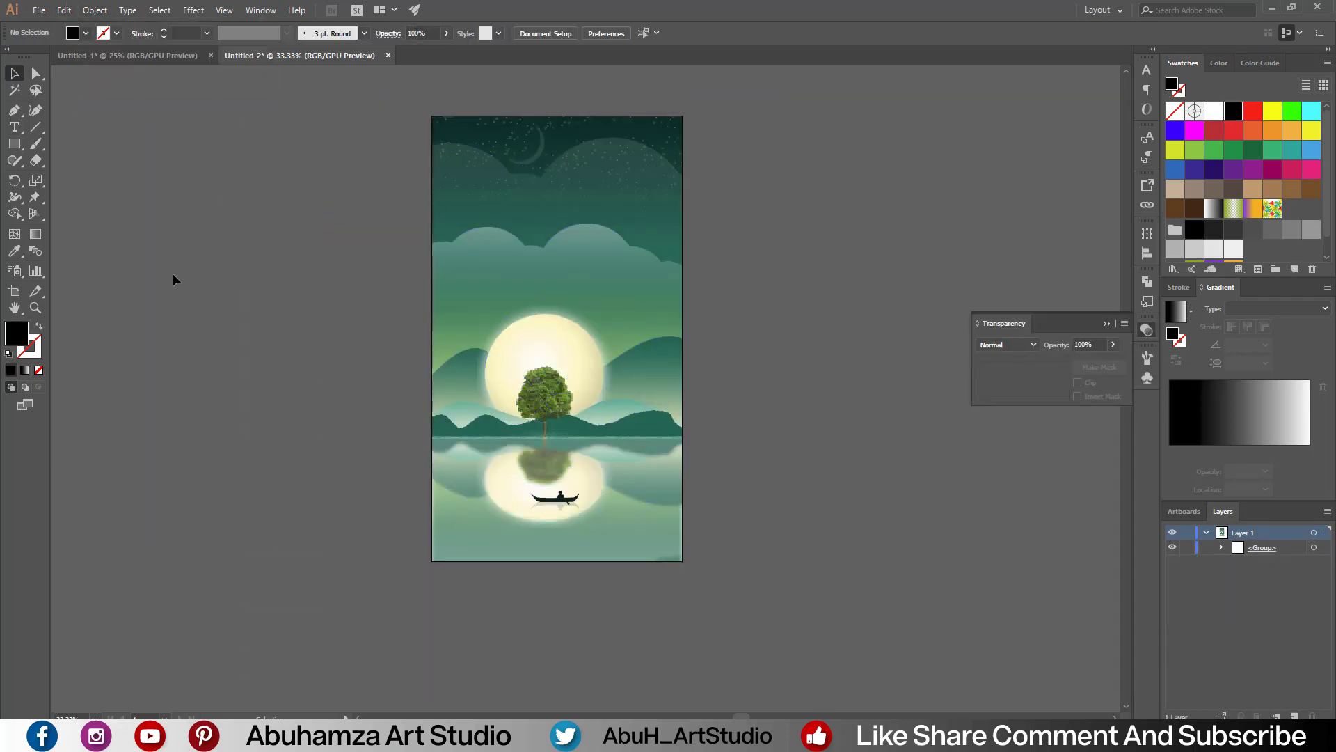